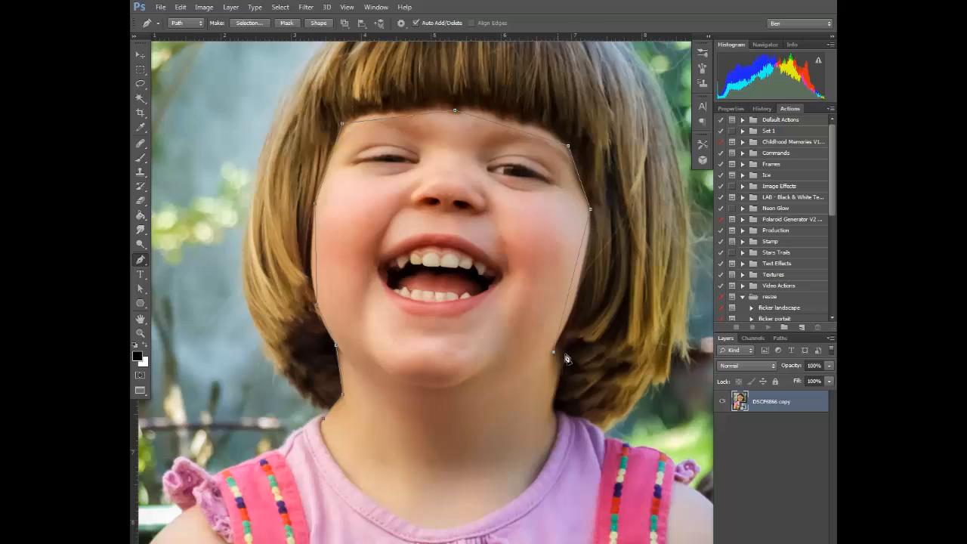
Close the path around the face and neck and curve its segments along the dress neckline with the Convert Point tool.
{"action": "left_click", "coordinate": [323, 419]}
{"action": "right_click", "coordinate": [141, 260]}
{"action": "left_click", "coordinate": [189, 311]}
{"action": "left_click_drag", "start_coordinate": [436, 529], "coordinate": [353, 529]}
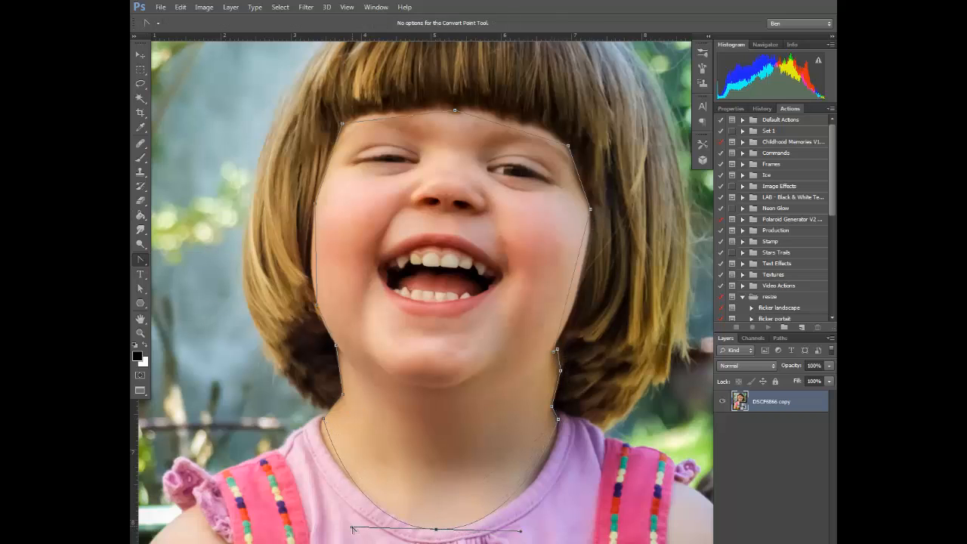
{"action": "left_click_drag", "start_coordinate": [558, 420], "coordinate": [559, 421]}
{"action": "left_click_drag", "start_coordinate": [521, 531], "coordinate": [504, 530]}
{"action": "left_click_drag", "start_coordinate": [564, 441], "coordinate": [561, 461]}
{"action": "left_click_drag", "start_coordinate": [323, 418], "coordinate": [345, 404]}
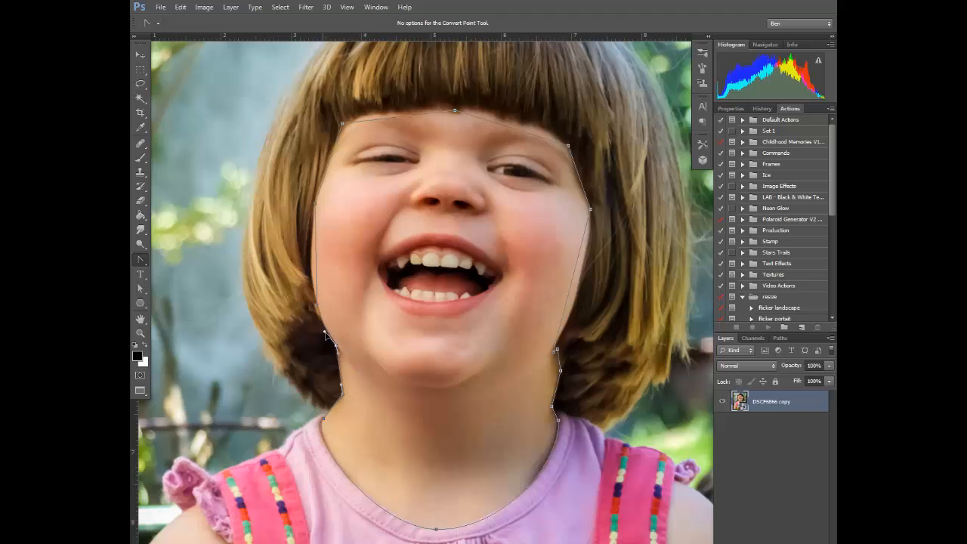
Reshape the path's curves so they follow the cheeks, the fringe across the forehead, and the jaw and neck edges.
{"action": "left_click_drag", "start_coordinate": [310, 290], "coordinate": [304, 268]}
{"action": "left_click_drag", "start_coordinate": [343, 124], "coordinate": [310, 223]}
{"action": "left_click_drag", "start_coordinate": [455, 110], "coordinate": [530, 113]}
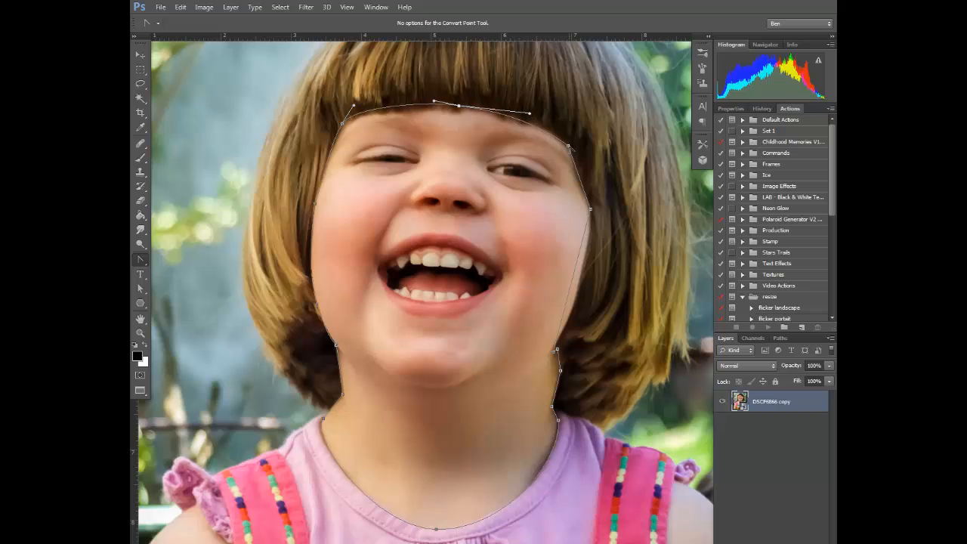
{"action": "left_click_drag", "start_coordinate": [569, 146], "coordinate": [576, 156]}
{"action": "left_click_drag", "start_coordinate": [591, 209], "coordinate": [583, 191]}
{"action": "left_click_drag", "start_coordinate": [554, 352], "coordinate": [551, 375]}
{"action": "mouse_move", "coordinate": [557, 329]}
{"action": "left_mouse_down"}
{"action": "mouse_move", "coordinate": [576, 339]}
{"action": "mouse_move", "coordinate": [561, 340]}
{"action": "left_mouse_up"}
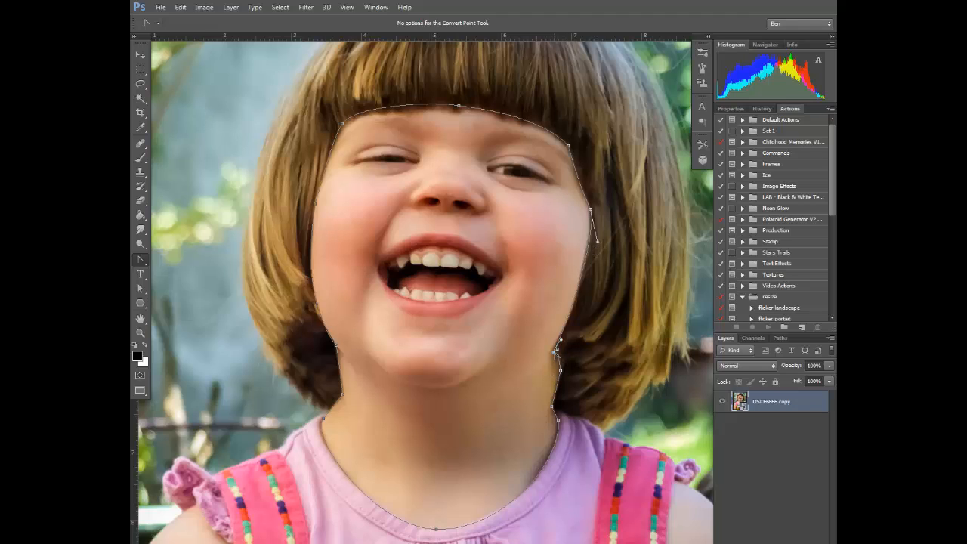
{"action": "left_click_drag", "start_coordinate": [556, 411], "coordinate": [560, 382]}
Convert the face path into a new anti-aliased selection.
{"action": "right_click", "coordinate": [484, 381]}
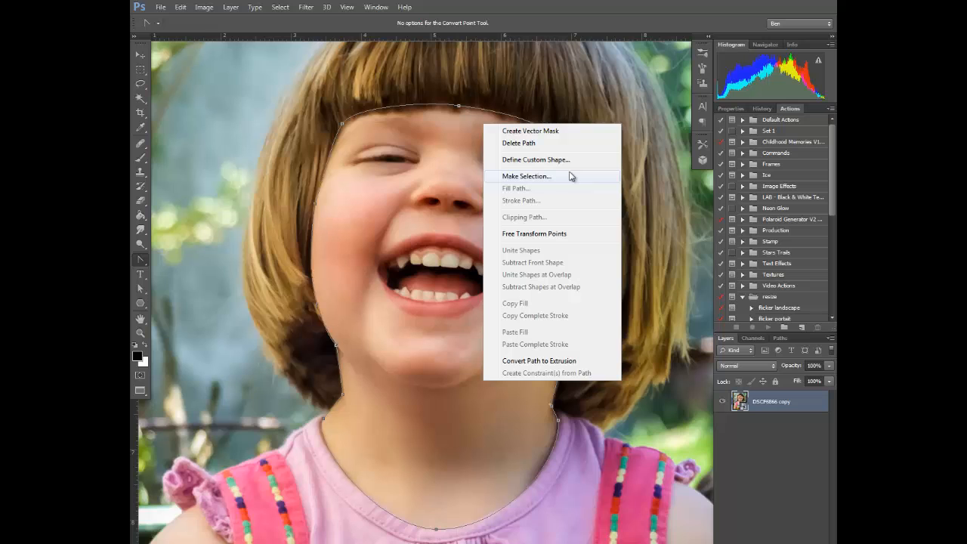
{"action": "left_click", "coordinate": [571, 176]}
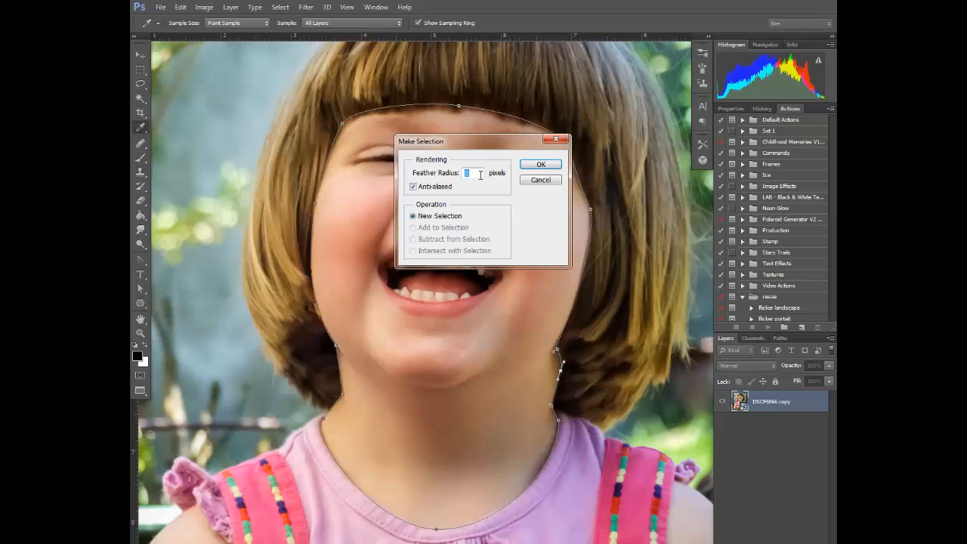
{"action": "left_click", "coordinate": [541, 164]}
Add a Hue/Saturation adjustment limited to the face selection and set its saturation to -100.
{"action": "left_click", "coordinate": [760, 538]}
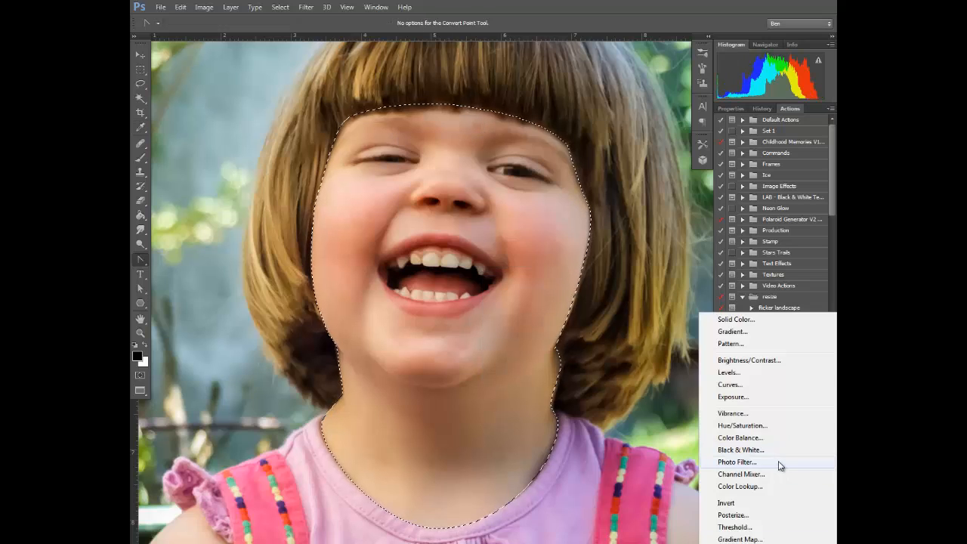
{"action": "left_click", "coordinate": [756, 425]}
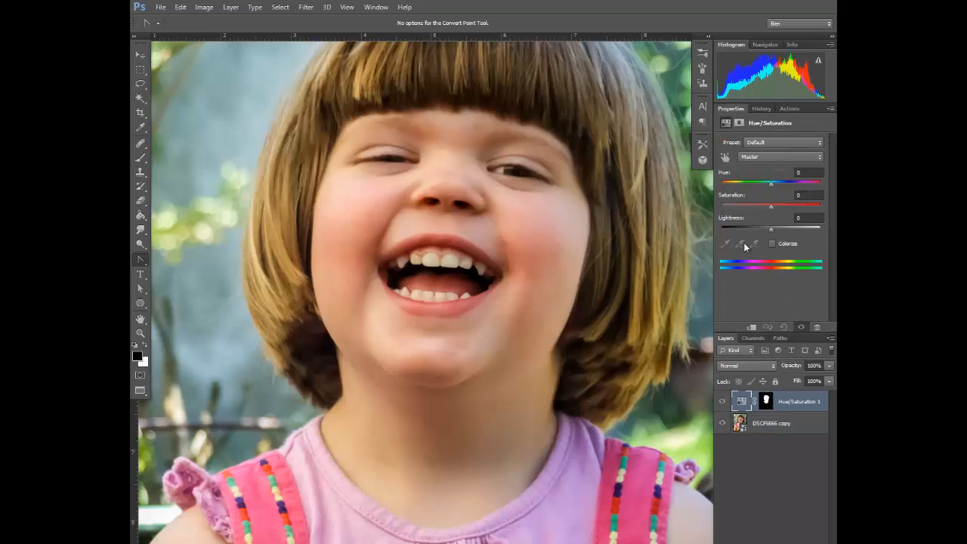
{"action": "left_click", "coordinate": [745, 205]}
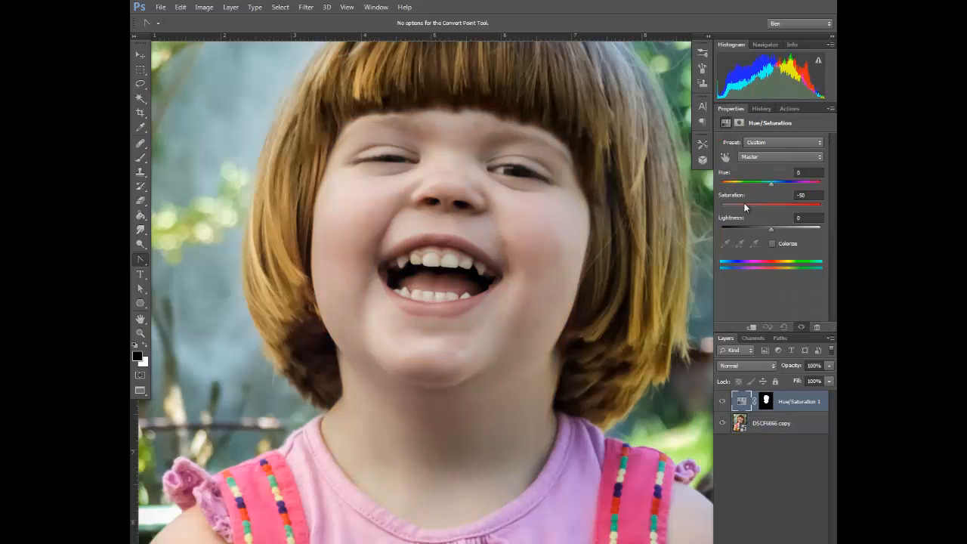
Load the face mask as a selection and save it as a new channel named "face".
{"action": "left_click", "coordinate": [767, 401], "text": "ctrl"}
{"action": "left_click", "coordinate": [280, 7]}
{"action": "left_click", "coordinate": [302, 209]}
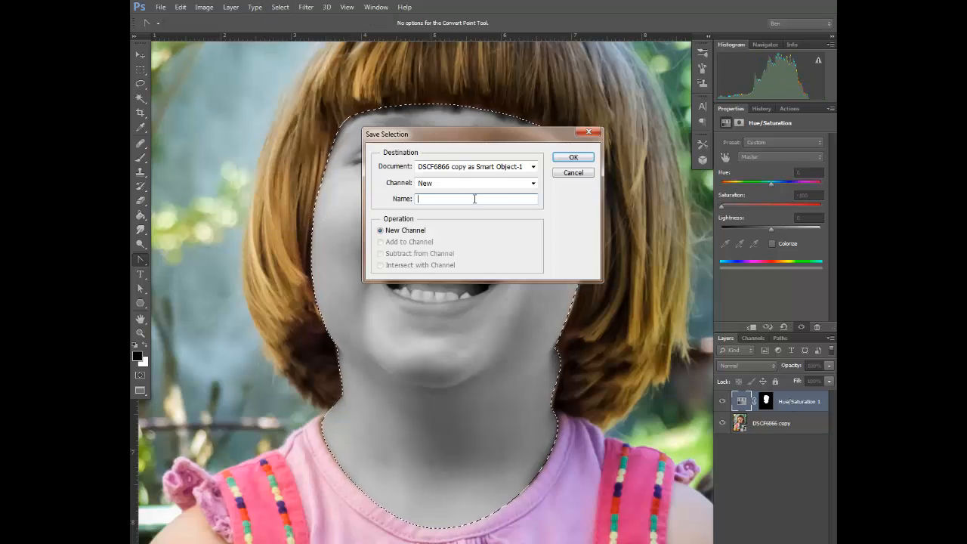
{"action": "type", "text": "face"}
{"action": "left_click", "coordinate": [574, 157]}
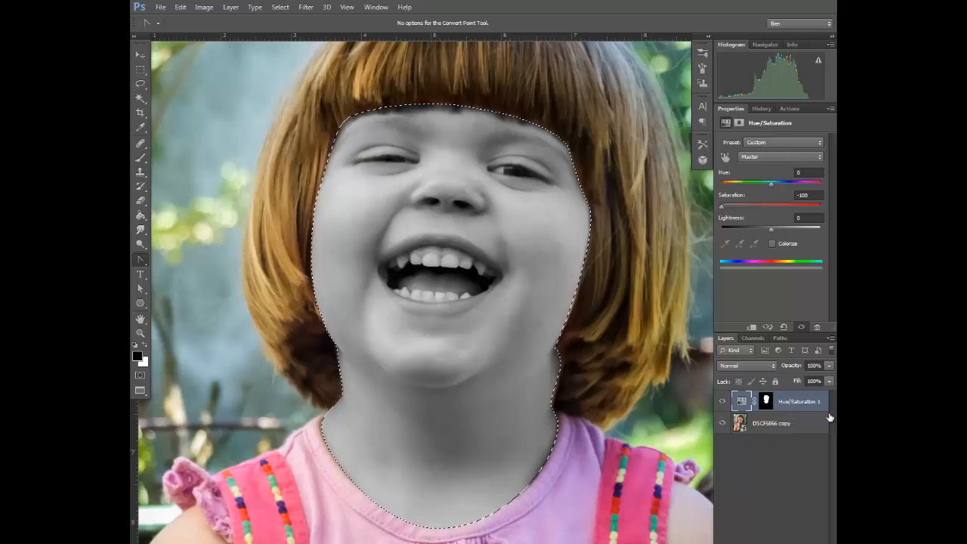
Replace the Hue/Saturation adjustment with a rasterized duplicate of the photo layer, masked to the face selection.
{"action": "left_click_drag", "start_coordinate": [788, 404], "coordinate": [804, 543]}
{"action": "left_click", "coordinate": [757, 543]}
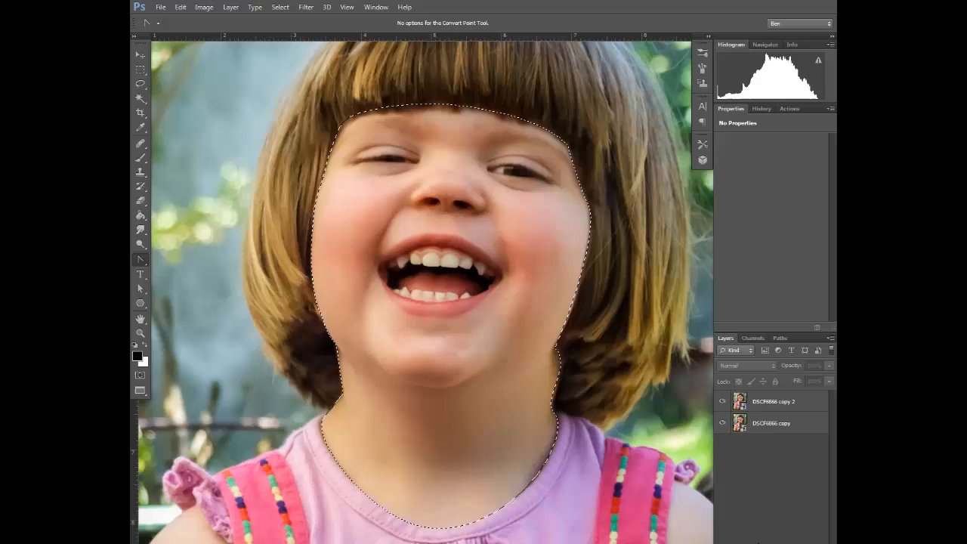
{"action": "left_click", "coordinate": [741, 402]}
{"action": "right_click", "coordinate": [800, 405]}
{"action": "left_click", "coordinate": [786, 409]}
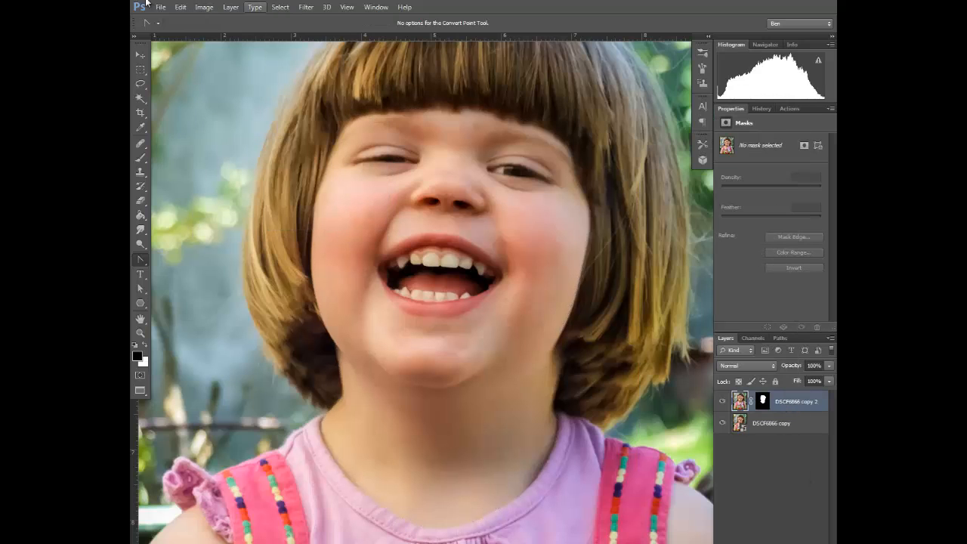
Desaturate the masked face layer.
{"action": "left_click", "coordinate": [205, 7]}
{"action": "mouse_move", "coordinate": [226, 35]}
{"action": "left_click", "coordinate": [405, 254]}
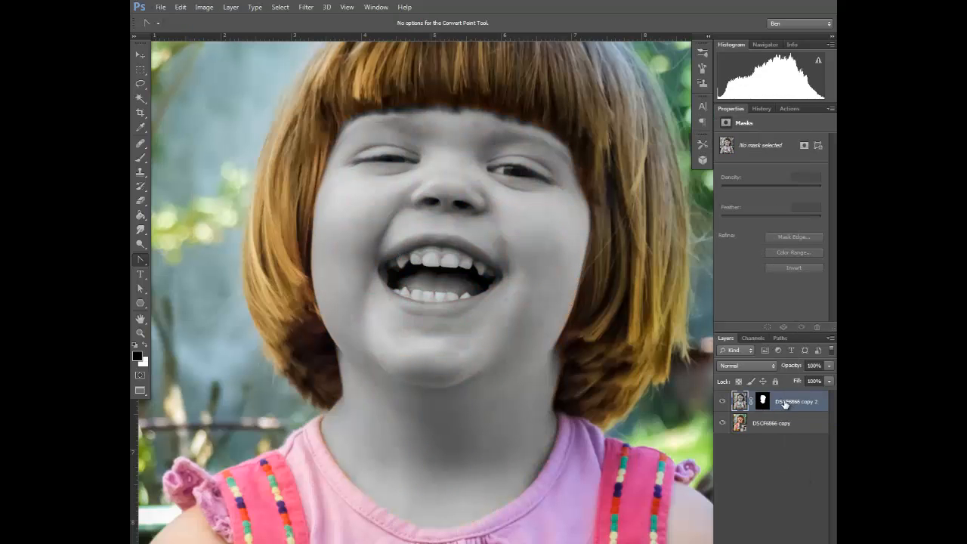
Add a layer above the face, fill it with mid gray and set its blend mode to Overlay.
{"action": "left_click", "coordinate": [802, 543]}
{"action": "left_click", "coordinate": [181, 6]}
{"action": "left_click", "coordinate": [218, 164]}
{"action": "left_click", "coordinate": [556, 153]}
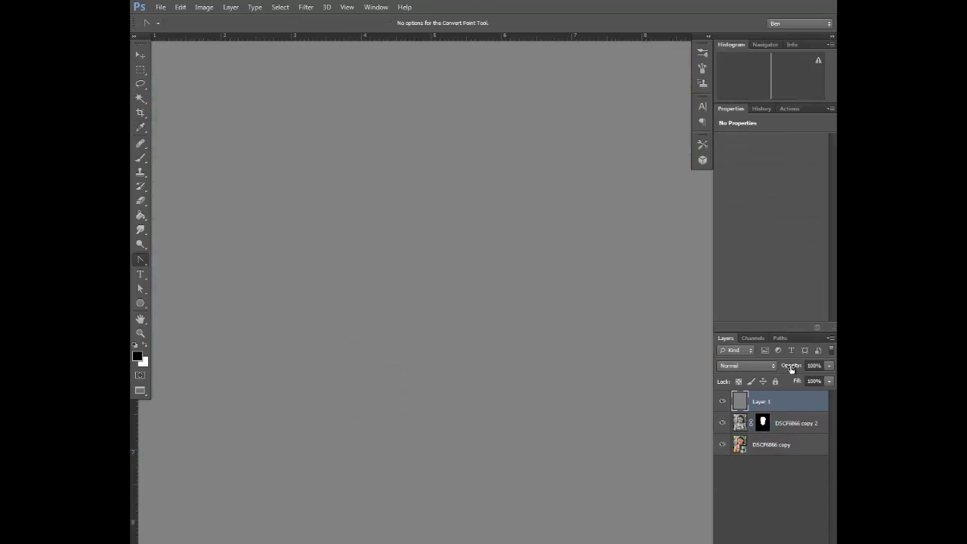
{"action": "left_click", "coordinate": [756, 365]}
{"action": "left_click", "coordinate": [736, 211]}
Brighten the cheeks on the gray Overlay layer with a white brush at 9% opacity and about 125 to 200 px.
{"action": "key", "text": "b"}
{"action": "key", "text": "x"}
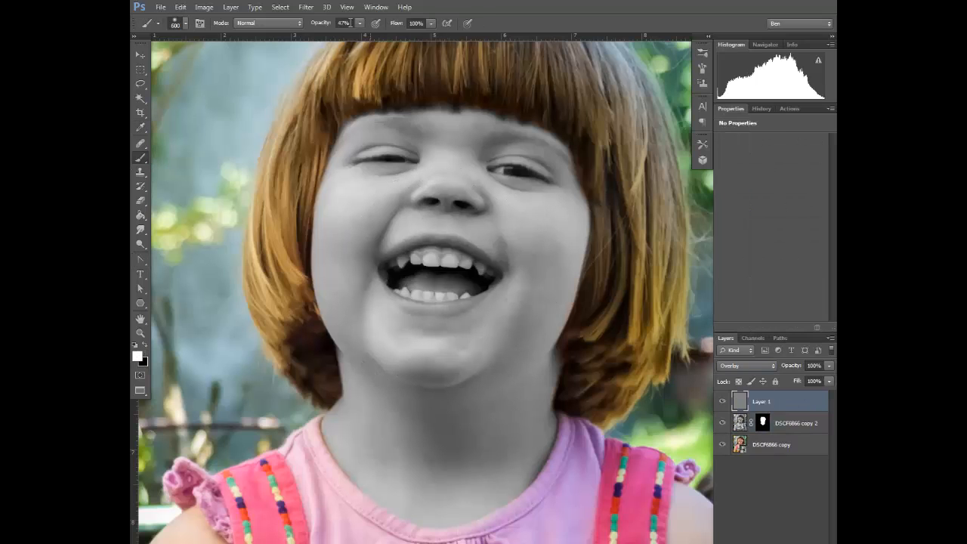
{"action": "left_click", "coordinate": [361, 23]}
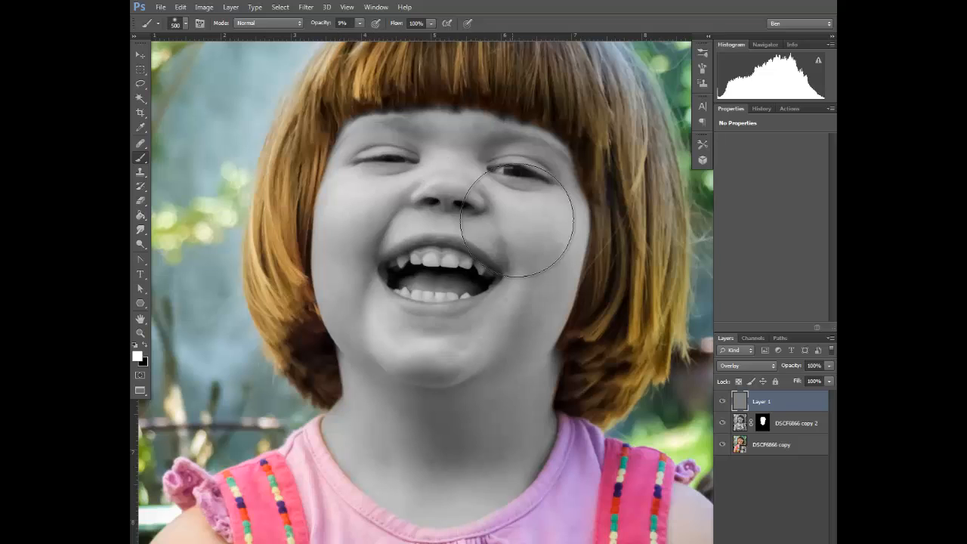
{"action": "key", "text": "bracketleft"}
{"action": "key", "text": "bracketleft"}
{"action": "key", "text": "bracketleft"}
{"action": "key", "text": "bracketleft"}
{"action": "key", "text": "bracketleft"}
{"action": "key", "text": "bracketleft"}
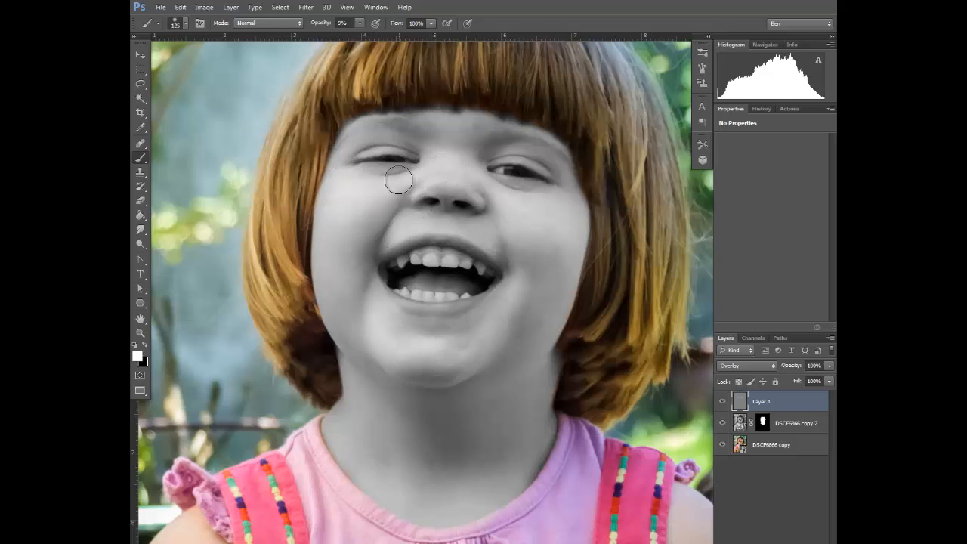
{"action": "key", "text": "bracketright"}
{"action": "left_click_drag", "start_coordinate": [343, 197], "coordinate": [333, 233]}
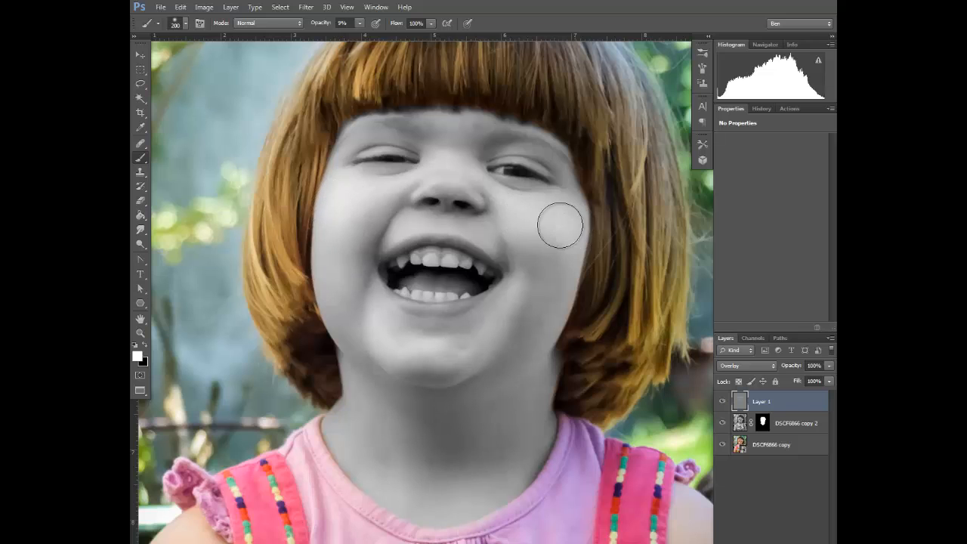
Brighten the teeth on the Overlay layer with a small white brush of about 60 to 70 px.
{"action": "key", "text": "bracketleft"}
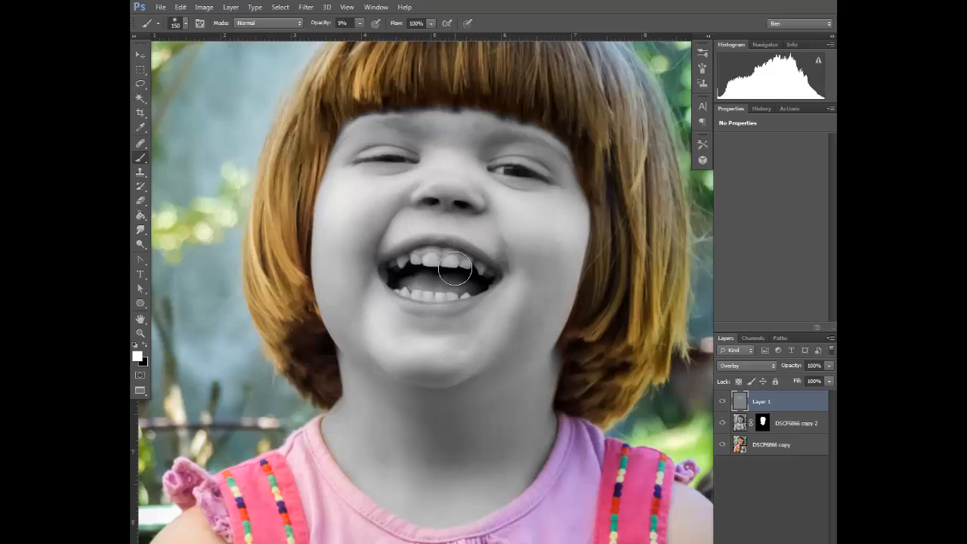
{"action": "key", "text": "bracketleft"}
{"action": "key", "text": "bracketleft"}
{"action": "key", "text": "bracketleft"}
{"action": "key", "text": "bracketleft"}
{"action": "key", "text": "bracketleft"}
{"action": "key", "text": "bracketleft"}
{"action": "key", "text": "bracketleft"}
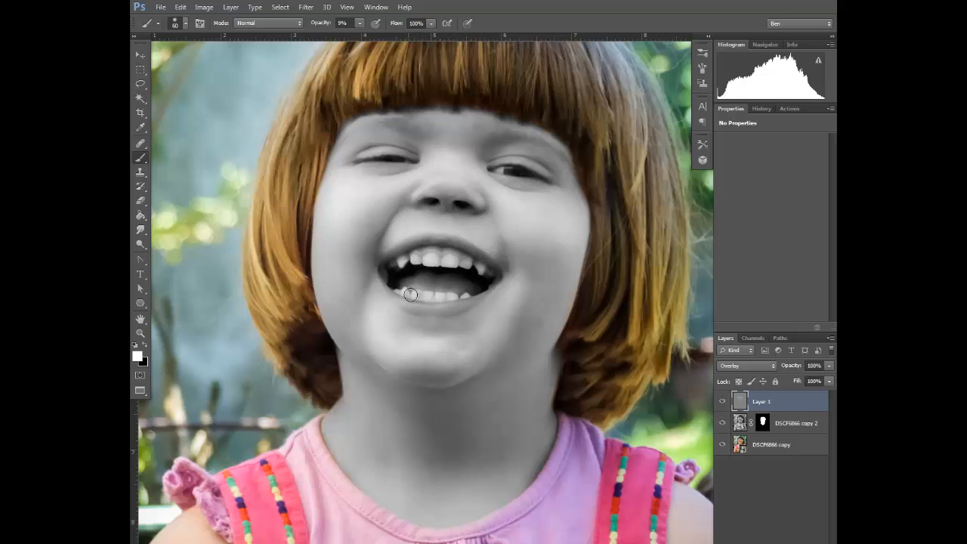
{"action": "key", "text": "bracketright"}
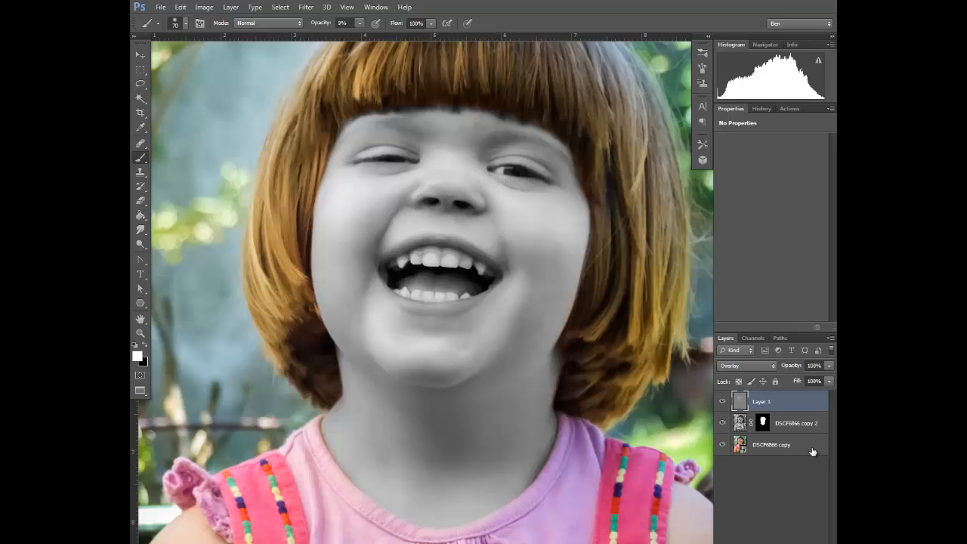
{"action": "key", "text": "c"}
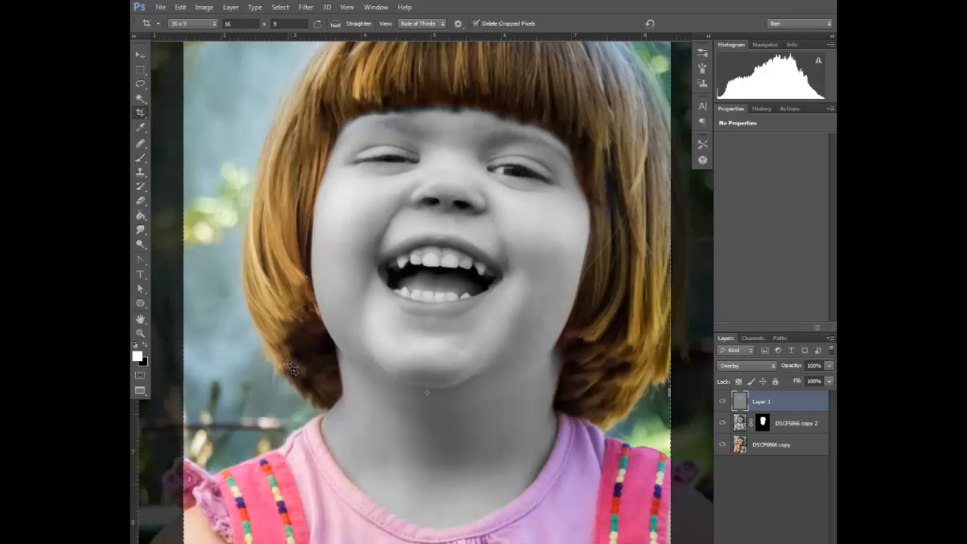
{"action": "key", "text": "Escape"}
{"action": "key", "text": "b"}
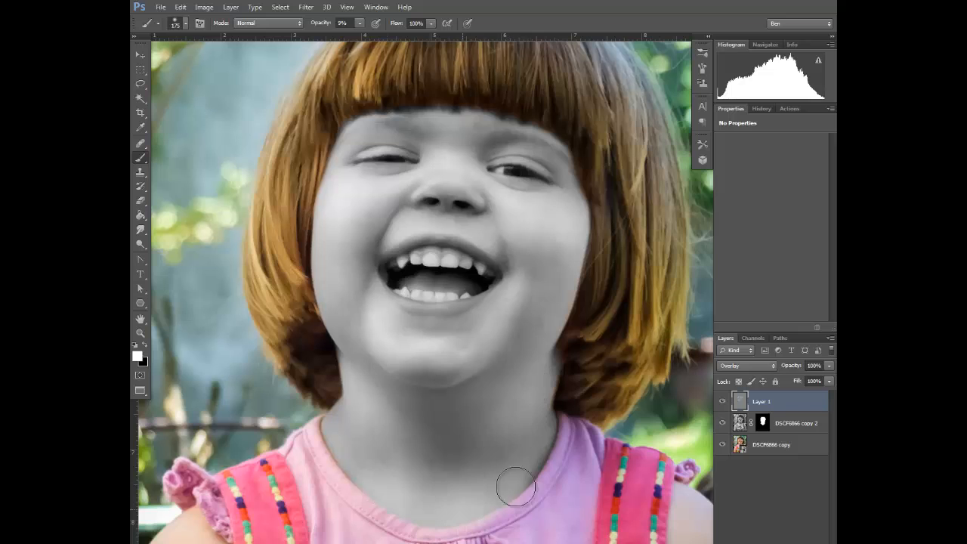
Darken the sides of the face with a 175 px black brush and undo the last stroke towards the neck.
{"action": "key", "text": "x"}
{"action": "mouse_move", "coordinate": [534, 264]}
{"action": "left_mouse_down"}
{"action": "mouse_move", "coordinate": [523, 365]}
{"action": "mouse_move", "coordinate": [501, 401]}
{"action": "left_mouse_up"}
{"action": "mouse_move", "coordinate": [361, 249]}
{"action": "left_mouse_down"}
{"action": "mouse_move", "coordinate": [350, 369]}
{"action": "mouse_move", "coordinate": [440, 435]}
{"action": "left_mouse_up"}
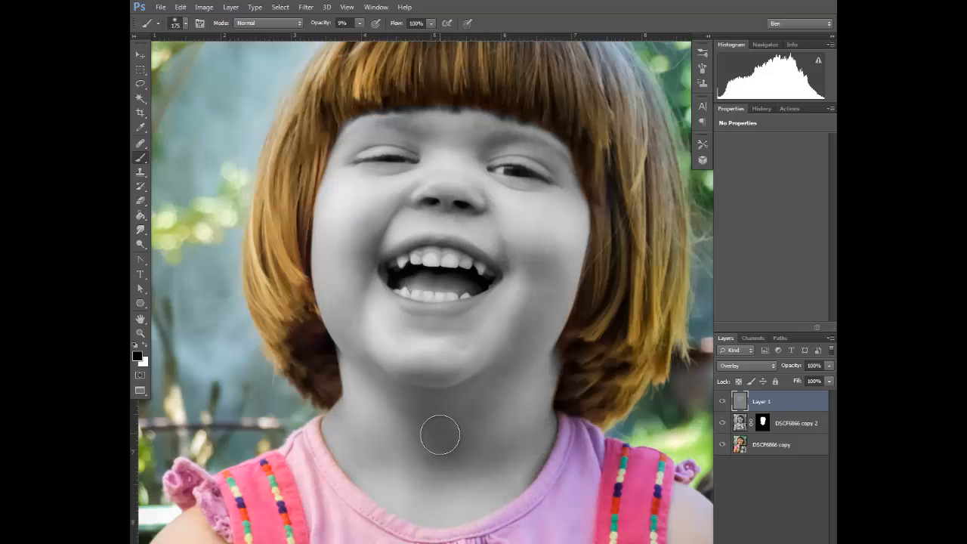
{"action": "key", "text": "ctrl+z"}
Darken the shadow under the chin on the neck with a 400 px black brush at 4% opacity.
{"action": "key", "text": "bracketright"}
{"action": "key", "text": "bracketright"}
{"action": "key", "text": "bracketright"}
{"action": "key", "text": "bracketright"}
{"action": "left_click", "coordinate": [360, 24]}
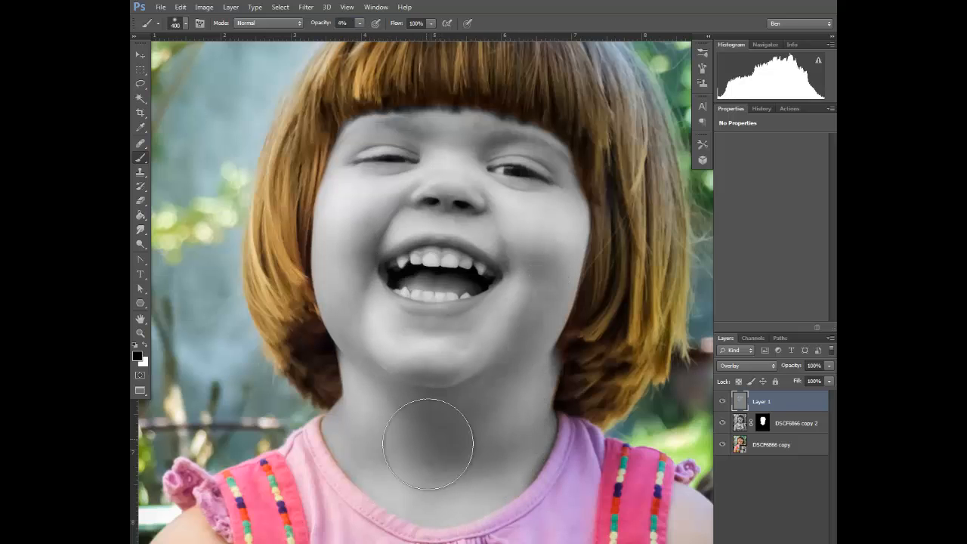
Deepen the facial shadows around the brows and eyes with a smaller black brush of about 100 to 175 px.
{"action": "key", "text": "bracketleft"}
{"action": "key", "text": "bracketleft"}
{"action": "key", "text": "bracketleft"}
{"action": "key", "text": "bracketleft"}
{"action": "key", "text": "bracketleft"}
{"action": "key", "text": "bracketleft"}
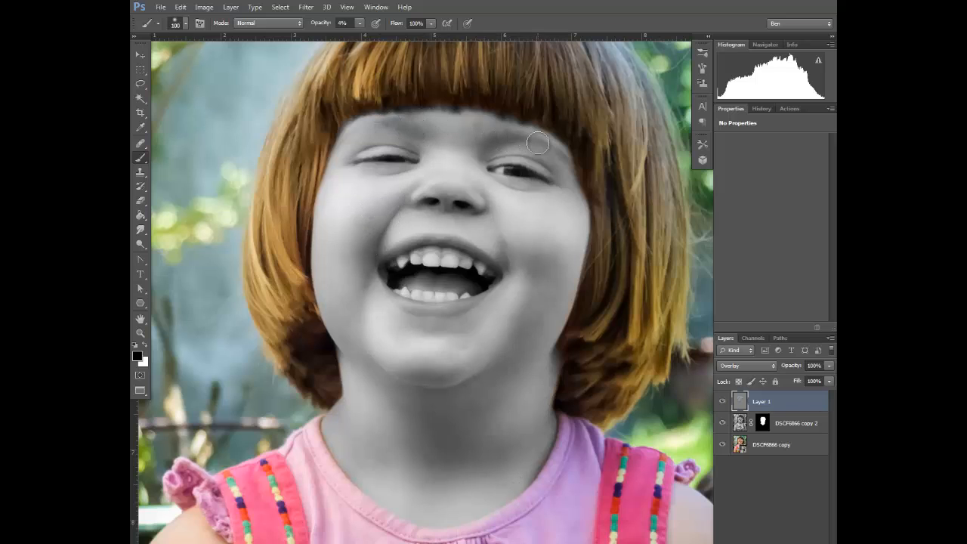
{"action": "key", "text": "bracketright"}
{"action": "key", "text": "bracketright"}
Clip a Brightness/Contrast adjustment to the black-and-white face layer, with brightness 13 and contrast 50.
{"action": "left_click", "coordinate": [780, 426]}
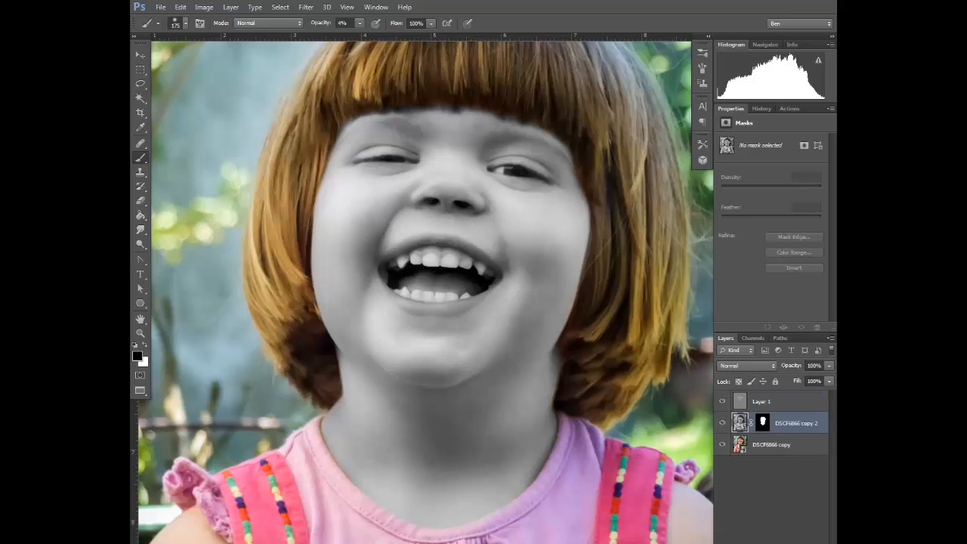
{"action": "left_click", "coordinate": [745, 354]}
{"action": "left_click", "coordinate": [751, 328]}
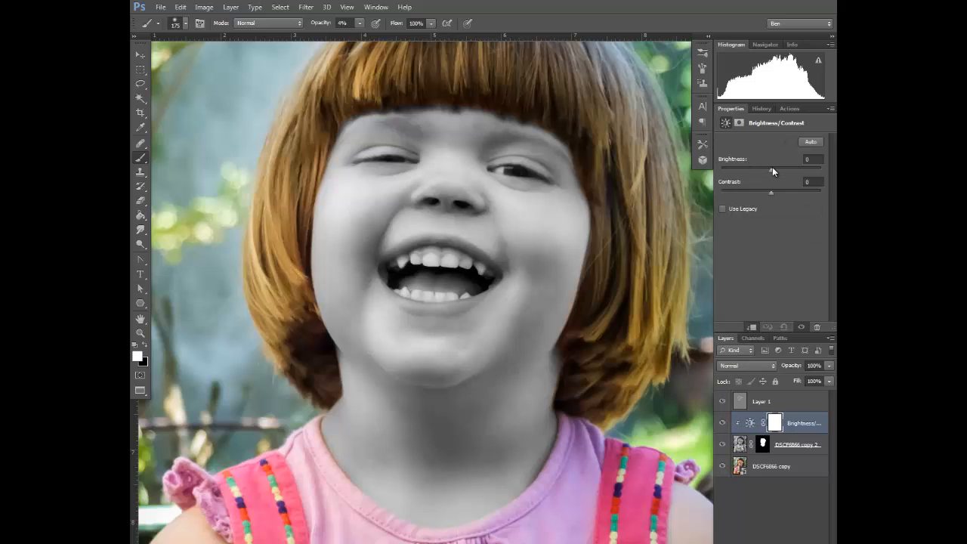
{"action": "mouse_move", "coordinate": [772, 168]}
{"action": "left_mouse_down"}
{"action": "mouse_move", "coordinate": [796, 192]}
{"action": "mouse_move", "coordinate": [775, 170]}
{"action": "left_mouse_up"}
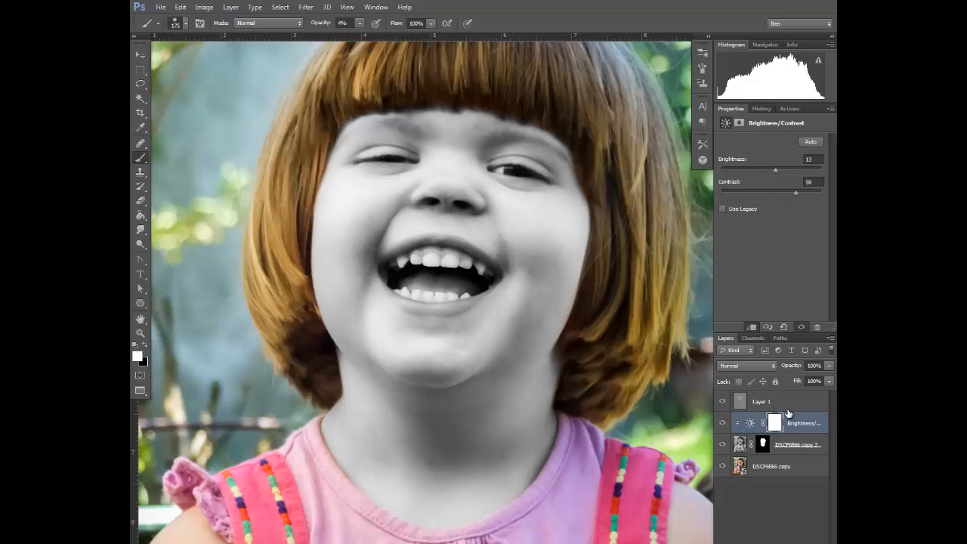
Apply monochromatic Gaussian Add Noise with an amount of 5% to the black-and-white face layer.
{"action": "left_click", "coordinate": [740, 445]}
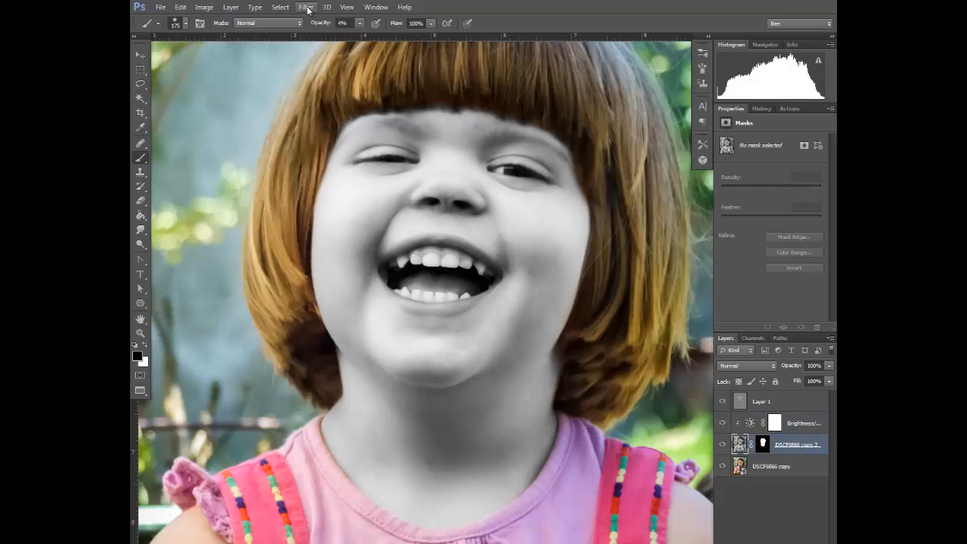
{"action": "left_click", "coordinate": [306, 7]}
{"action": "mouse_move", "coordinate": [335, 159]}
{"action": "left_click", "coordinate": [464, 159]}
{"action": "left_click", "coordinate": [430, 308]}
{"action": "left_click", "coordinate": [430, 325]}
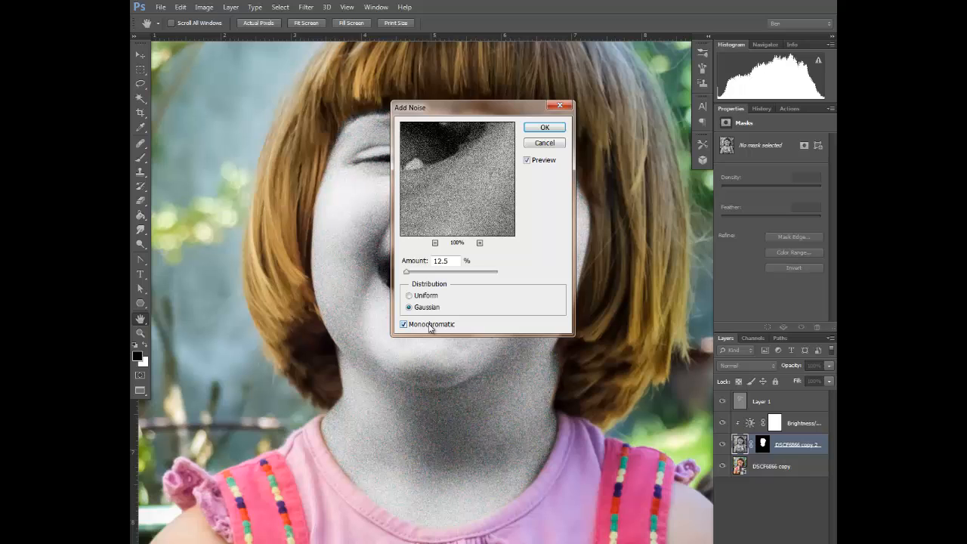
{"action": "scroll", "coordinate": [431, 328], "scroll_direction": "up", "scroll_amount": 1}
{"action": "left_click_drag", "start_coordinate": [455, 262], "coordinate": [430, 262]}
{"action": "type", "text": "5"}
{"action": "key", "text": "Return"}
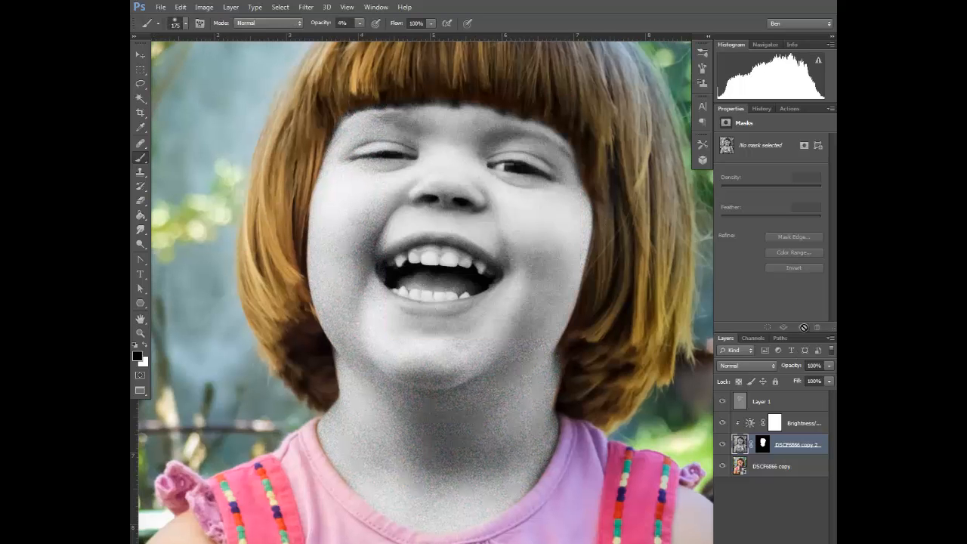
Posterize the black-and-white face layer to 12 levels.
{"action": "left_click", "coordinate": [204, 6]}
{"action": "mouse_move", "coordinate": [219, 36]}
{"action": "left_click", "coordinate": [389, 217]}
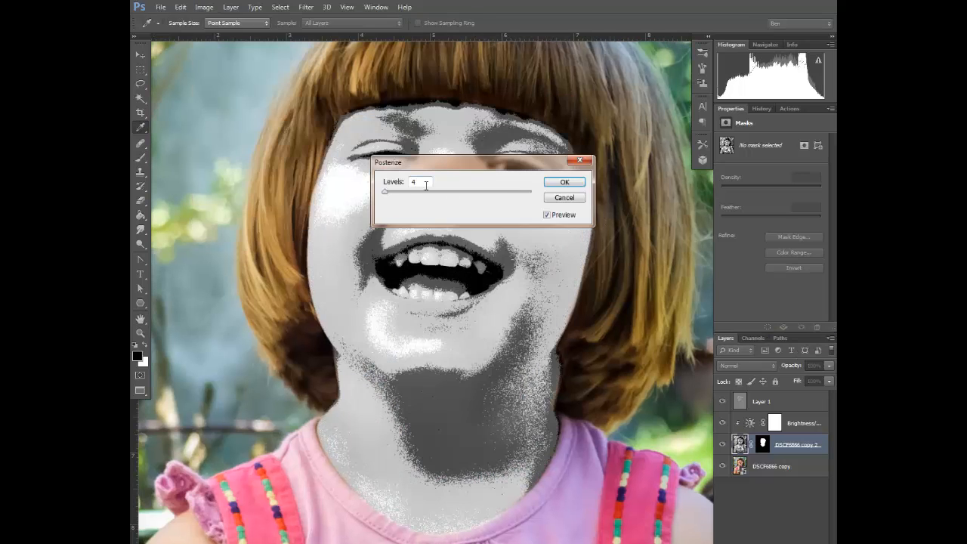
{"action": "double_click", "coordinate": [427, 182]}
{"action": "type", "text": "6"}
{"action": "left_click_drag", "start_coordinate": [465, 162], "coordinate": [699, 104]}
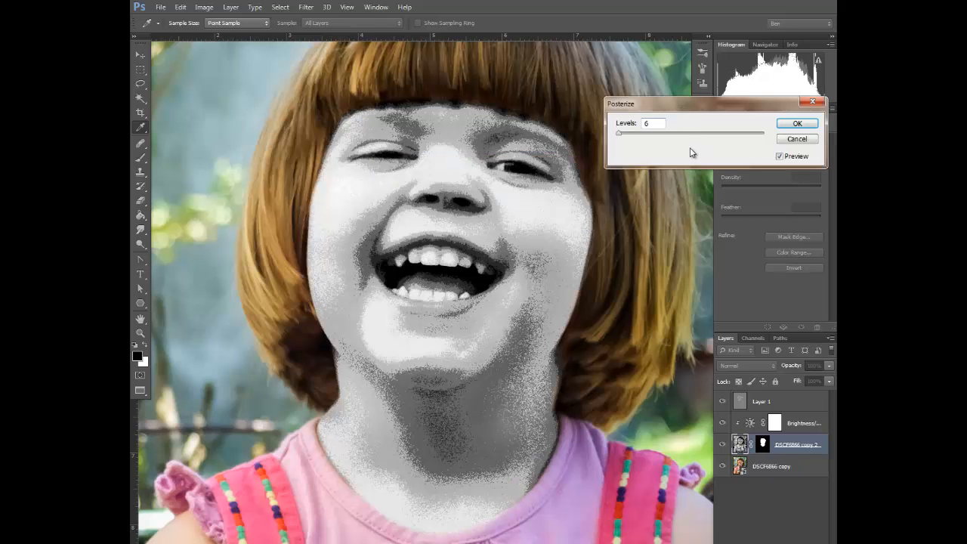
{"action": "left_click_drag", "start_coordinate": [619, 134], "coordinate": [621, 126]}
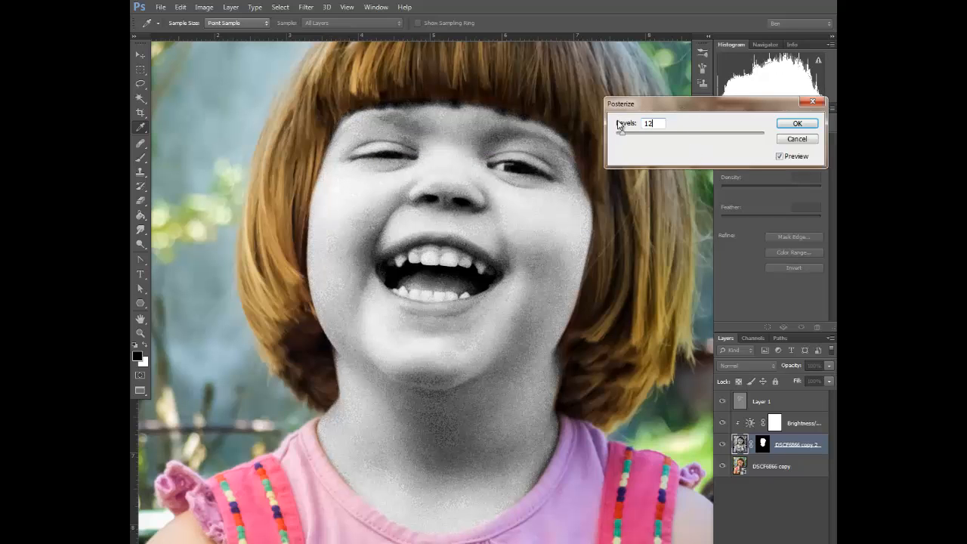
{"action": "left_click", "coordinate": [801, 126]}
Clip a Color Balance adjustment above the Brightness/Contrast layer, with midtones at red +34, green +11 and yellow -42 and luminosity preserved.
{"action": "left_click", "coordinate": [797, 425]}
{"action": "left_click", "coordinate": [776, 543]}
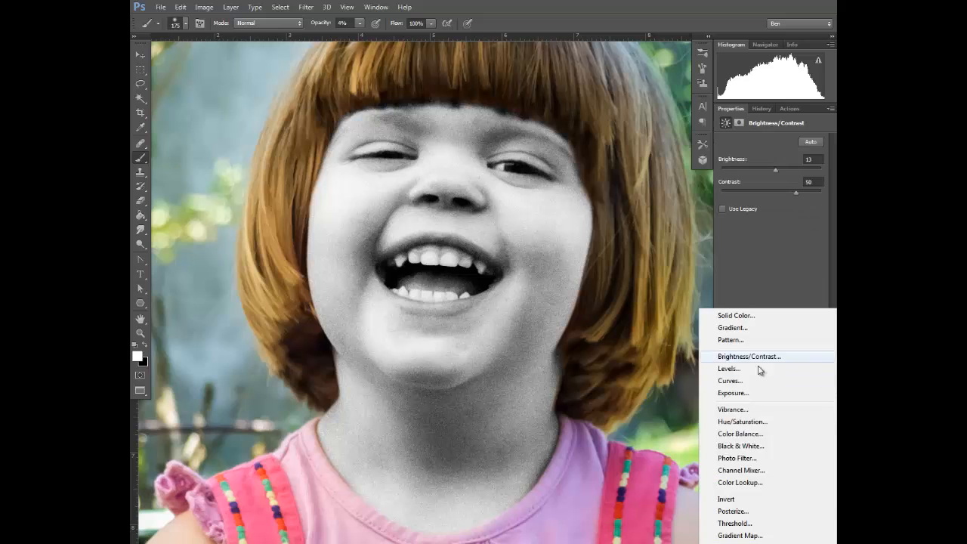
{"action": "left_click", "coordinate": [738, 434]}
{"action": "left_click", "coordinate": [752, 328]}
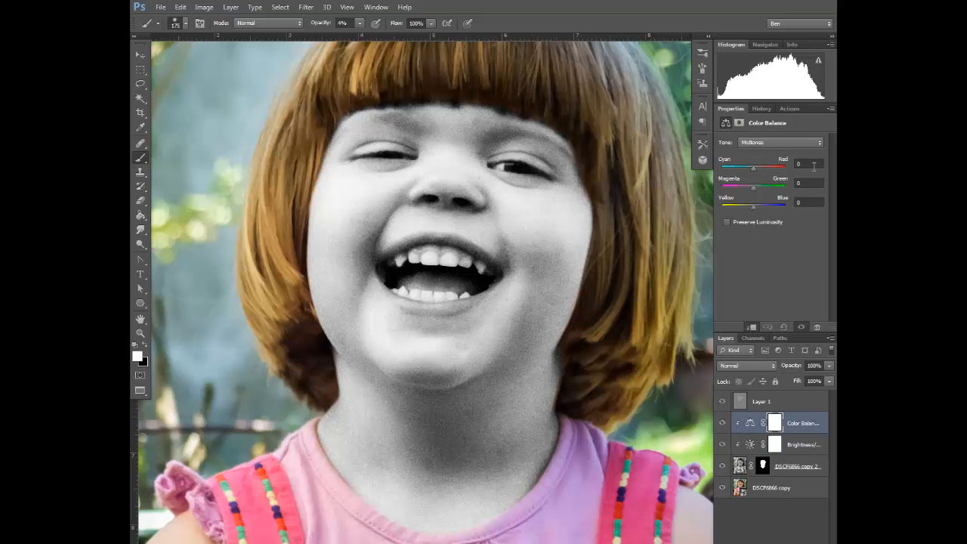
{"action": "left_click", "coordinate": [818, 163]}
{"action": "type", "text": "34"}
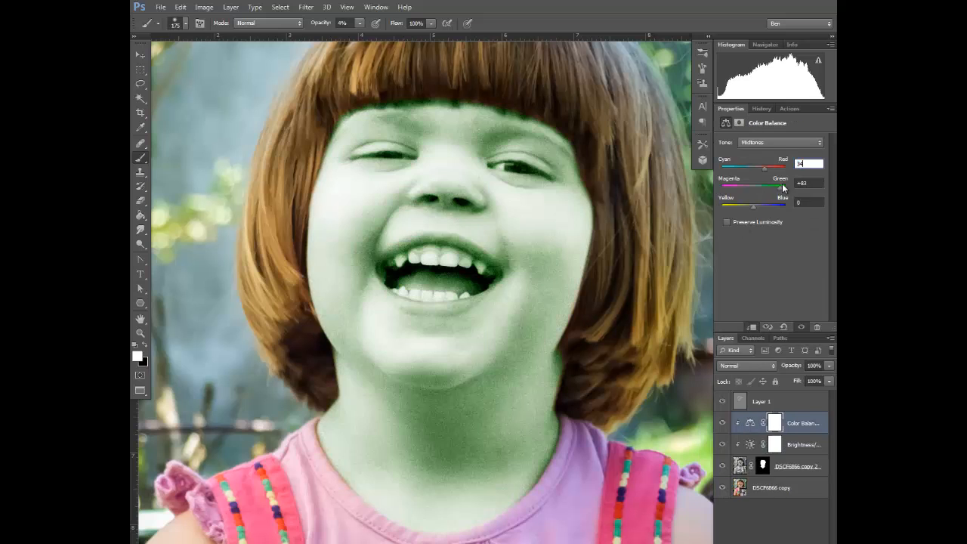
{"action": "key", "text": "Tab"}
{"action": "type", "text": "11"}
{"action": "key", "text": "Tab"}
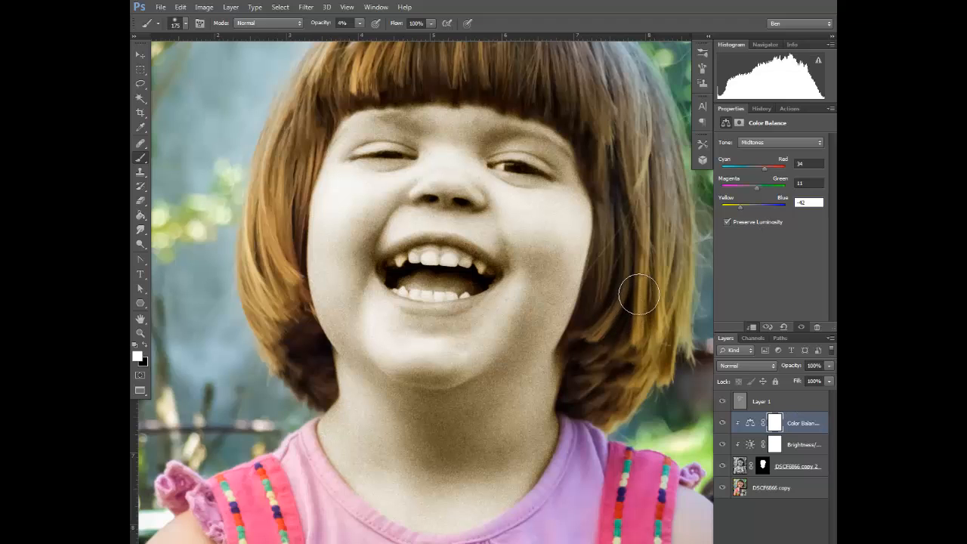
Create a group named "face" and move Layer 1, both adjustments and the masked black-and-white layer into it.
{"action": "left_click", "coordinate": [780, 404]}
{"action": "left_click", "coordinate": [790, 543]}
{"action": "double_click", "coordinate": [762, 398]}
{"action": "type", "text": "face"}
{"action": "key", "text": "Return"}
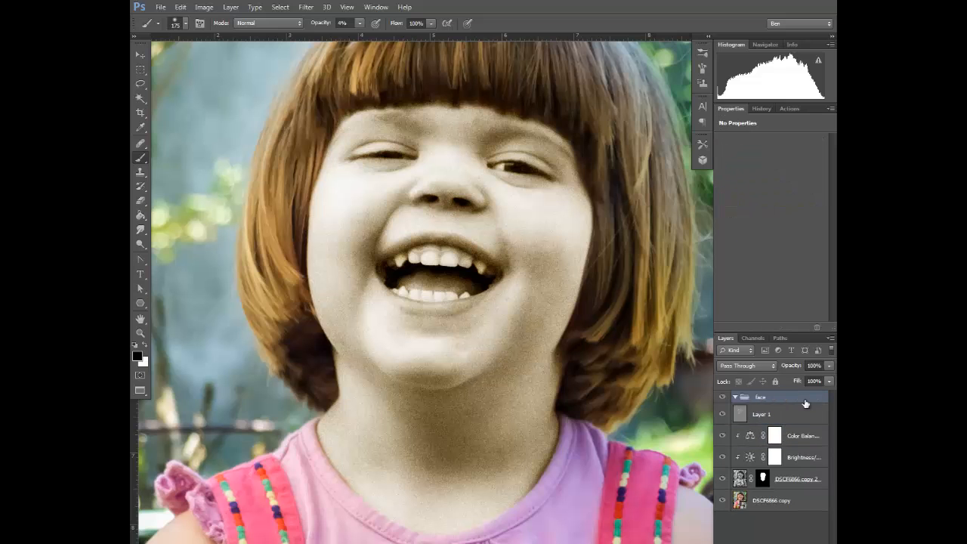
{"action": "left_click", "coordinate": [800, 415]}
{"action": "left_click", "coordinate": [791, 483], "text": "shift"}
{"action": "left_click_drag", "start_coordinate": [791, 480], "coordinate": [765, 398]}
{"action": "left_click", "coordinate": [736, 398]}
Outline the bare arm on the photo's left side with a Pen tool path along its outer edge and the dress.
{"action": "left_click", "coordinate": [759, 416]}
{"action": "left_click", "coordinate": [141, 333]}
{"action": "left_click_drag", "start_coordinate": [474, 406], "coordinate": [422, 424]}
{"action": "left_click", "coordinate": [363, 526]}
{"action": "left_click_drag", "start_coordinate": [359, 417], "coordinate": [409, 435]}
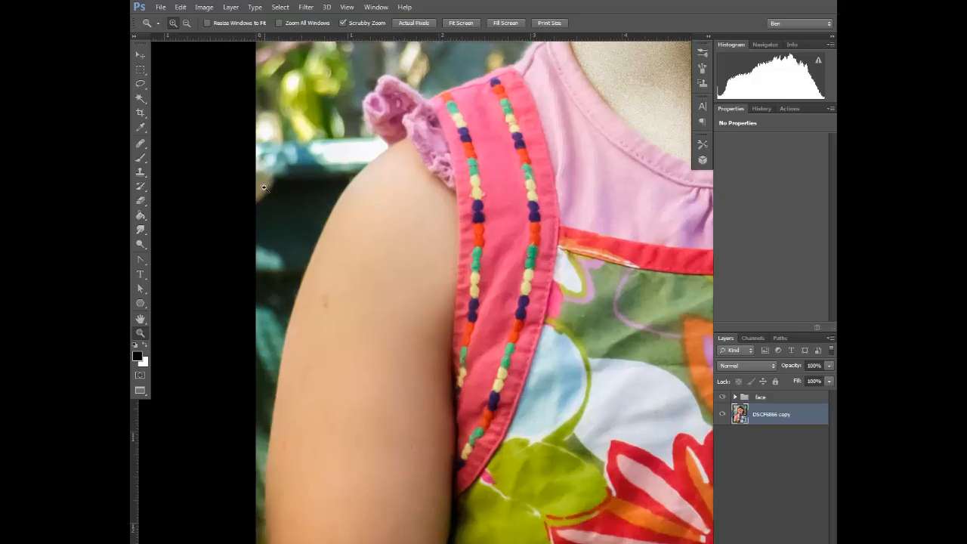
{"action": "left_click", "coordinate": [140, 260]}
{"action": "left_click", "coordinate": [188, 260]}
{"action": "left_click", "coordinate": [388, 148]}
{"action": "left_click", "coordinate": [329, 214]}
{"action": "left_click", "coordinate": [287, 326]}
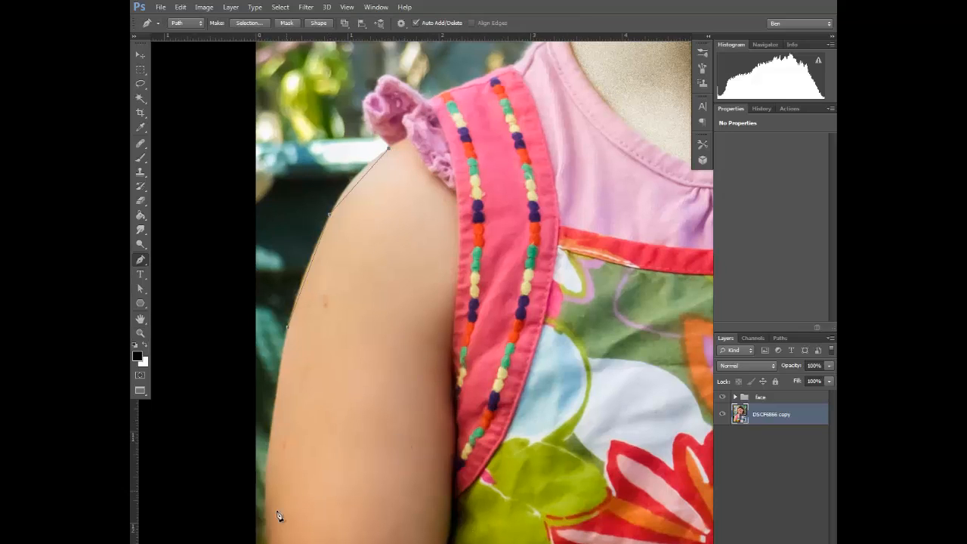
{"action": "left_click", "coordinate": [266, 498]}
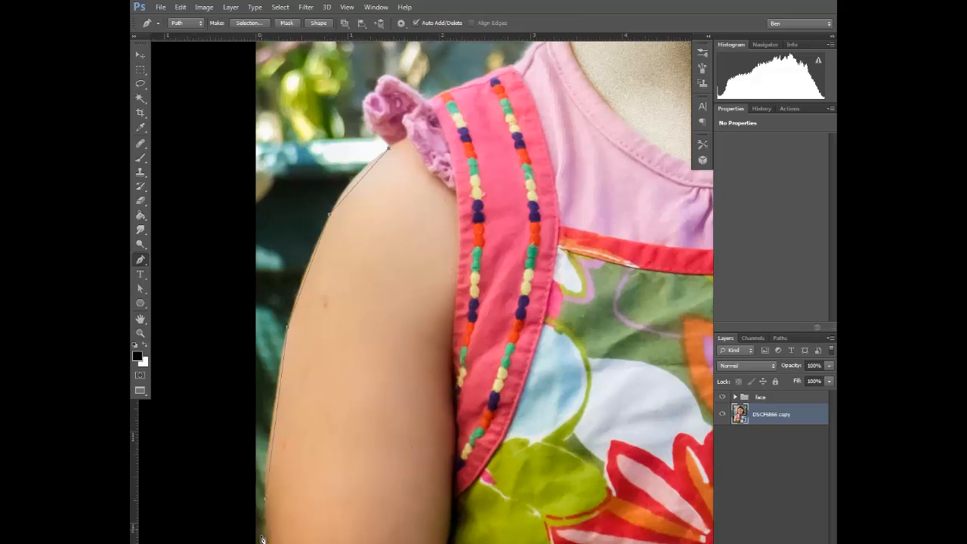
{"action": "left_click", "coordinate": [453, 424]}
{"action": "left_click", "coordinate": [452, 362]}
{"action": "left_click", "coordinate": [457, 194]}
Curve the arm path's anchor points with the Convert Point tool so the outline follows the shoulder and dress edge.
{"action": "left_click_drag", "start_coordinate": [140, 260], "coordinate": [202, 303]}
{"action": "left_click_drag", "start_coordinate": [329, 214], "coordinate": [306, 262]}
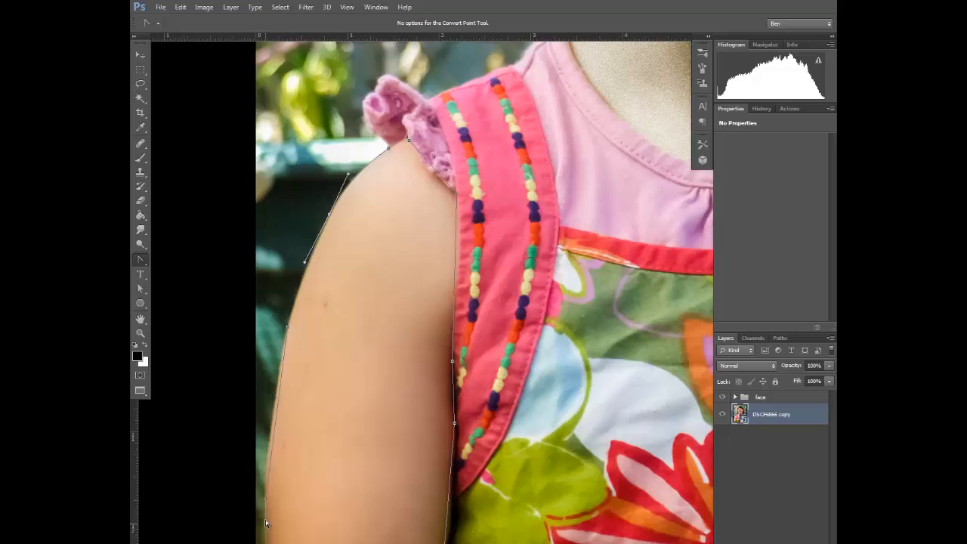
{"action": "left_click_drag", "start_coordinate": [265, 498], "coordinate": [264, 528]}
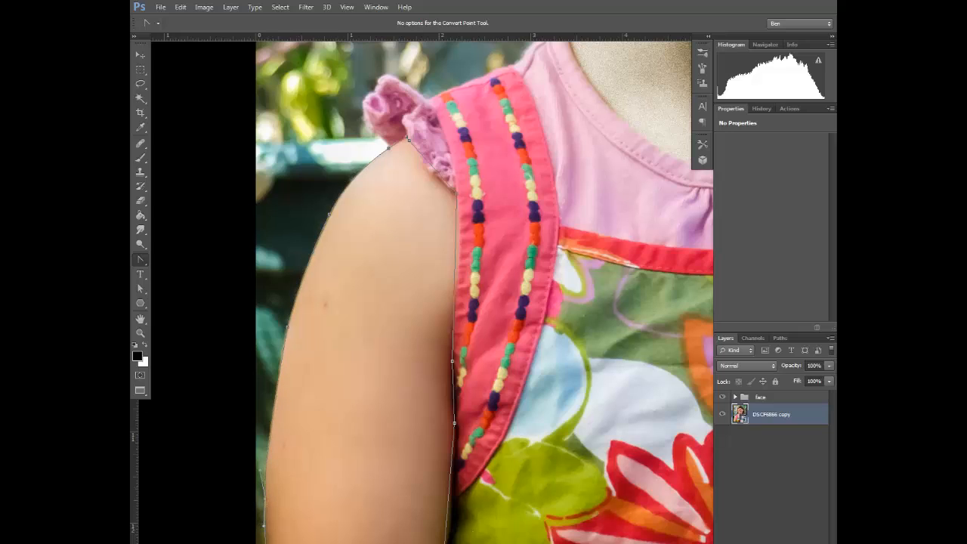
{"action": "left_click_drag", "start_coordinate": [454, 423], "coordinate": [451, 416]}
{"action": "left_click_drag", "start_coordinate": [452, 361], "coordinate": [451, 180]}
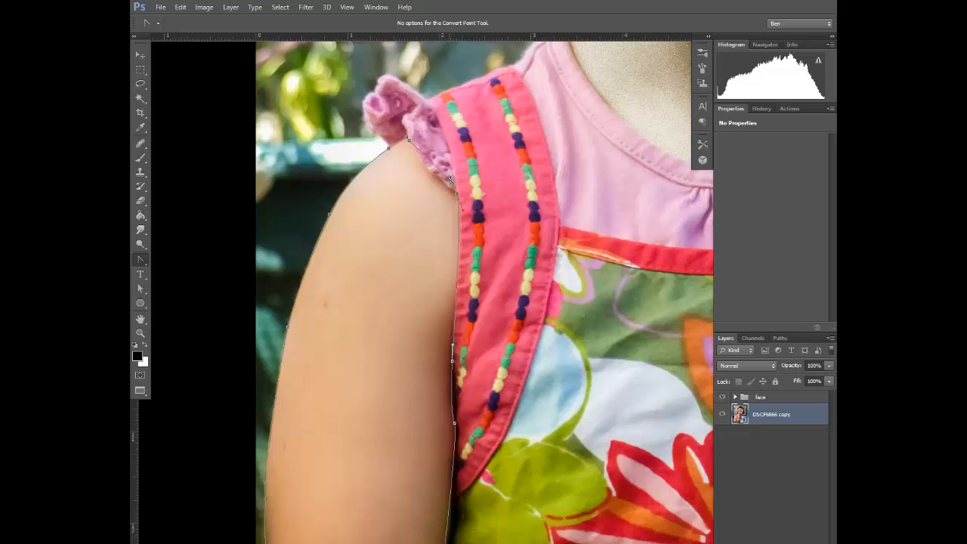
{"action": "left_click_drag", "start_coordinate": [404, 149], "coordinate": [386, 155]}
Turn the arm path into a new anti-aliased selection and save it as a new channel named "arm left".
{"action": "right_click", "coordinate": [380, 412]}
{"action": "left_click", "coordinate": [424, 207]}
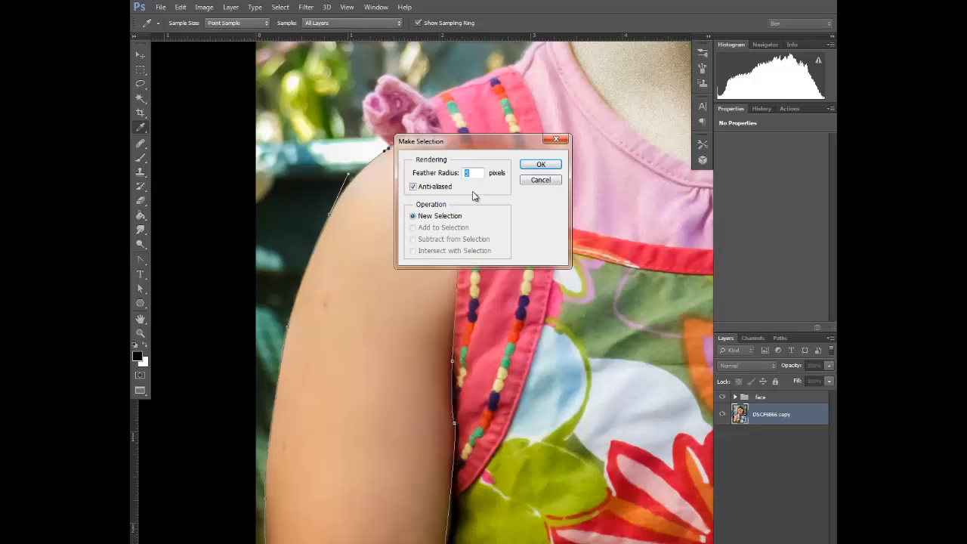
{"action": "left_click", "coordinate": [542, 167]}
{"action": "left_click", "coordinate": [280, 7]}
{"action": "left_click", "coordinate": [301, 212]}
{"action": "type", "text": "left arm"}
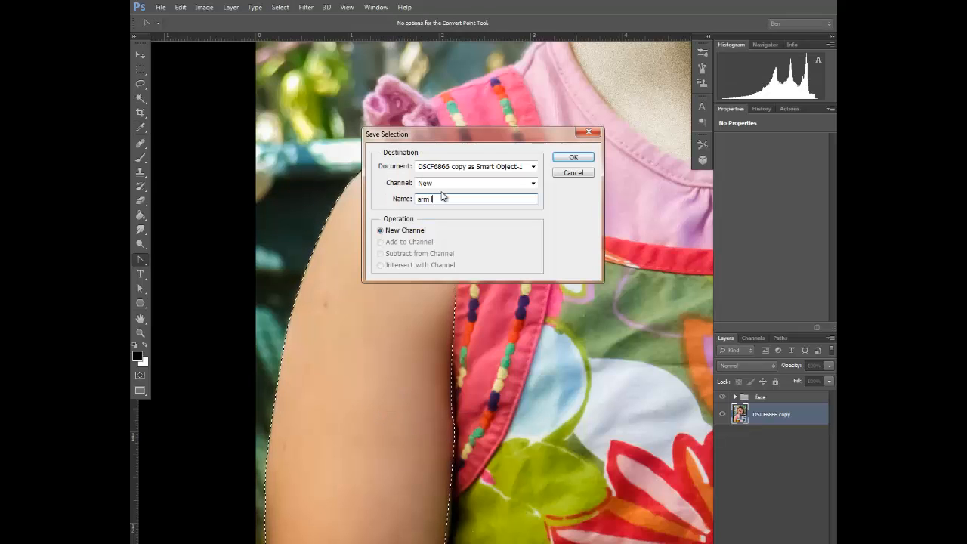
{"action": "left_click", "coordinate": [572, 157]}
Duplicate the black-and-white face layer above the face group without its mask, and mask the copy to the arm selection.
{"action": "left_click", "coordinate": [735, 398]}
{"action": "left_click_drag", "start_coordinate": [794, 479], "coordinate": [817, 543]}
{"action": "left_click", "coordinate": [558, 208]}
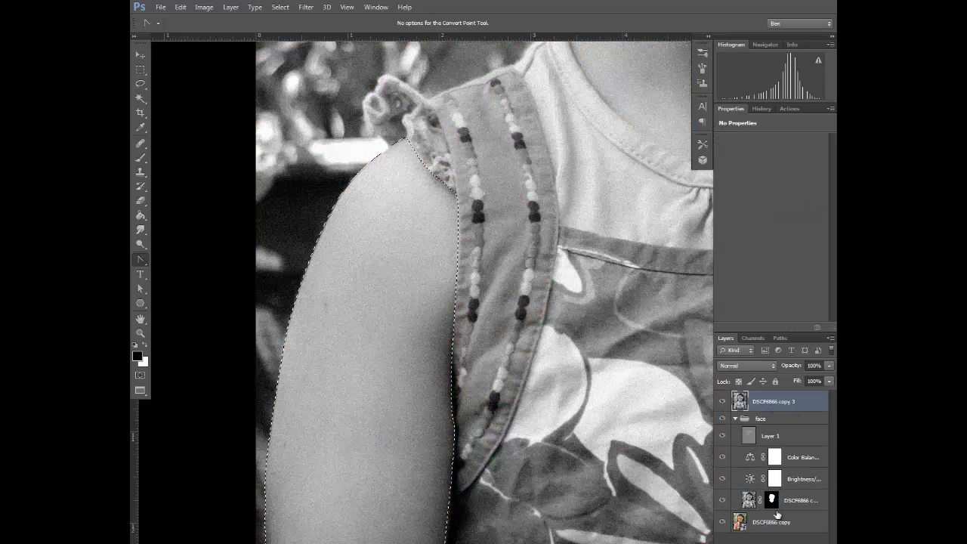
{"action": "left_click", "coordinate": [762, 543]}
Clip the face group's Brightness/Contrast and Color Balance adjustments to its black-and-white layer again.
{"action": "left_click", "coordinate": [803, 480]}
{"action": "left_click", "coordinate": [753, 328]}
{"action": "left_click", "coordinate": [802, 458]}
{"action": "left_click", "coordinate": [752, 329]}
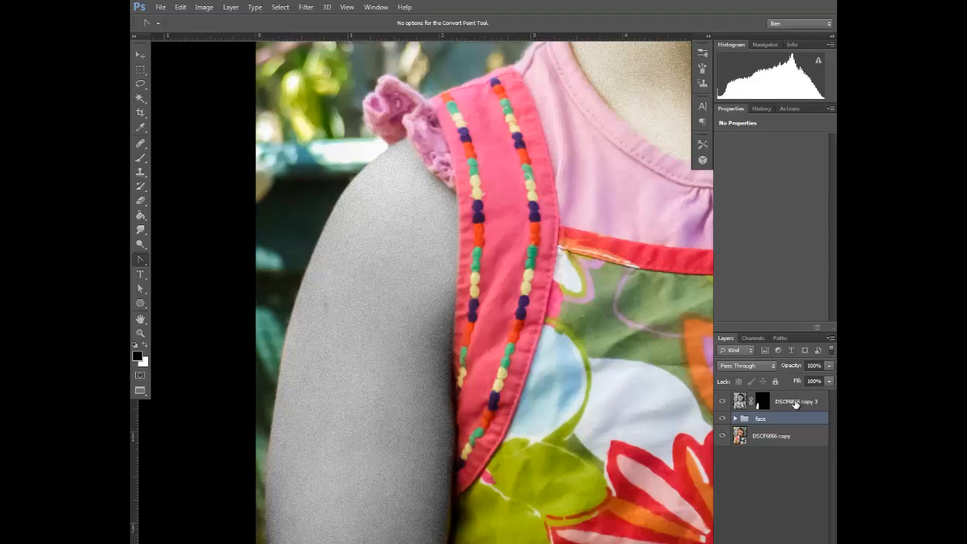
Duplicate the face group's Color Balance and Brightness/Contrast adjustments and place the copies above the masked arm layer.
{"action": "left_click", "coordinate": [796, 404]}
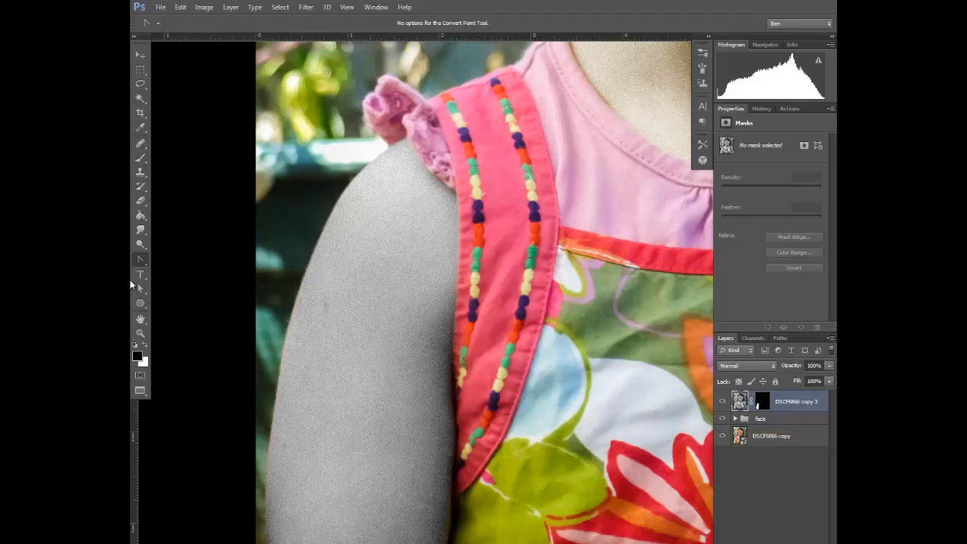
{"action": "left_click", "coordinate": [762, 418]}
{"action": "left_click", "coordinate": [736, 419]}
{"action": "left_click", "coordinate": [809, 457]}
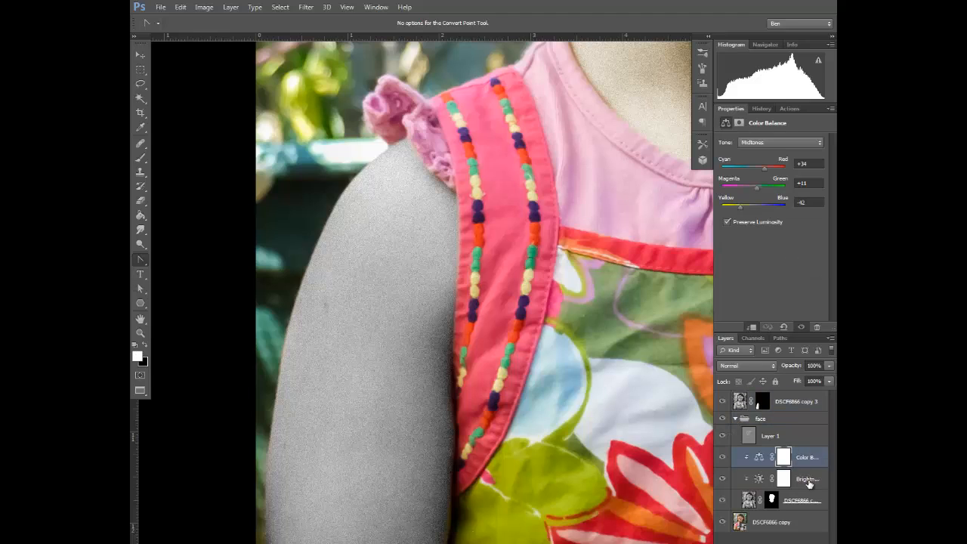
{"action": "left_click", "coordinate": [809, 479], "text": "shift"}
{"action": "right_click", "coordinate": [793, 402]}
{"action": "left_click", "coordinate": [807, 402]}
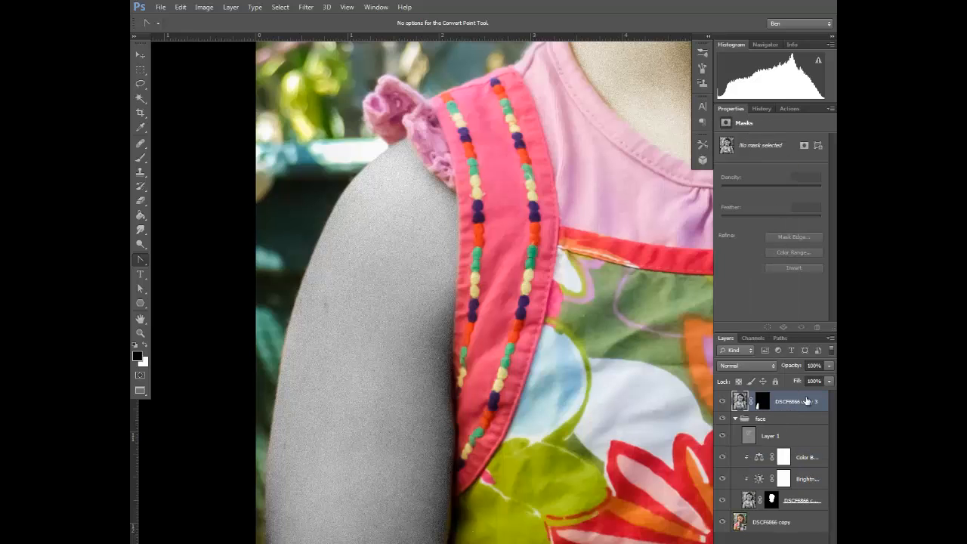
{"action": "left_click", "coordinate": [808, 457]}
{"action": "left_click", "coordinate": [809, 479], "text": "shift"}
{"action": "key", "text": "ctrl+j"}
{"action": "left_click_drag", "start_coordinate": [799, 450], "coordinate": [780, 396]}
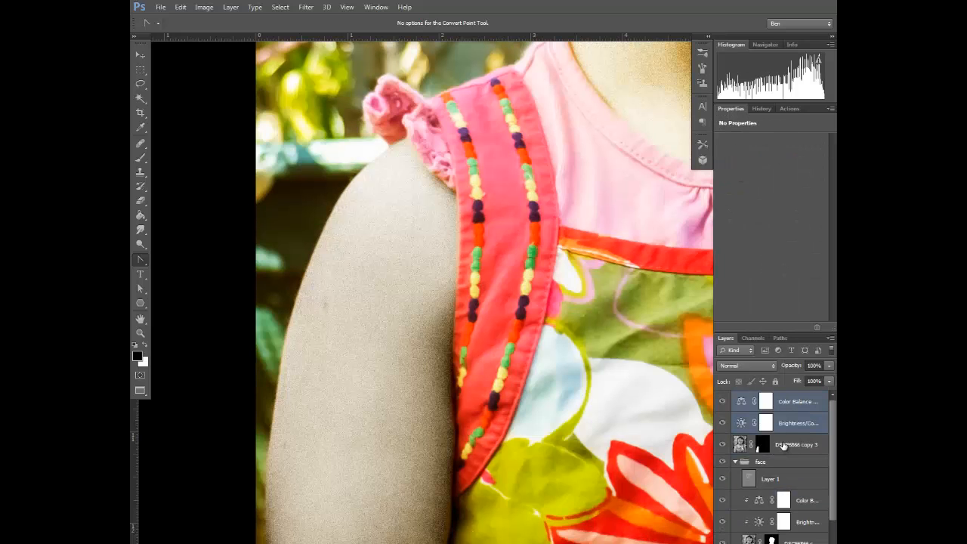
Clip the duplicated Brightness/Contrast and Color Balance adjustments to the black-and-white arm layer.
{"action": "left_click", "coordinate": [798, 424]}
{"action": "left_click", "coordinate": [755, 328]}
{"action": "left_click", "coordinate": [798, 402]}
{"action": "left_click", "coordinate": [754, 328]}
Create a group named "arm left", move the arm layer and its two adjustments into it, and collapse both groups.
{"action": "left_click", "coordinate": [805, 451]}
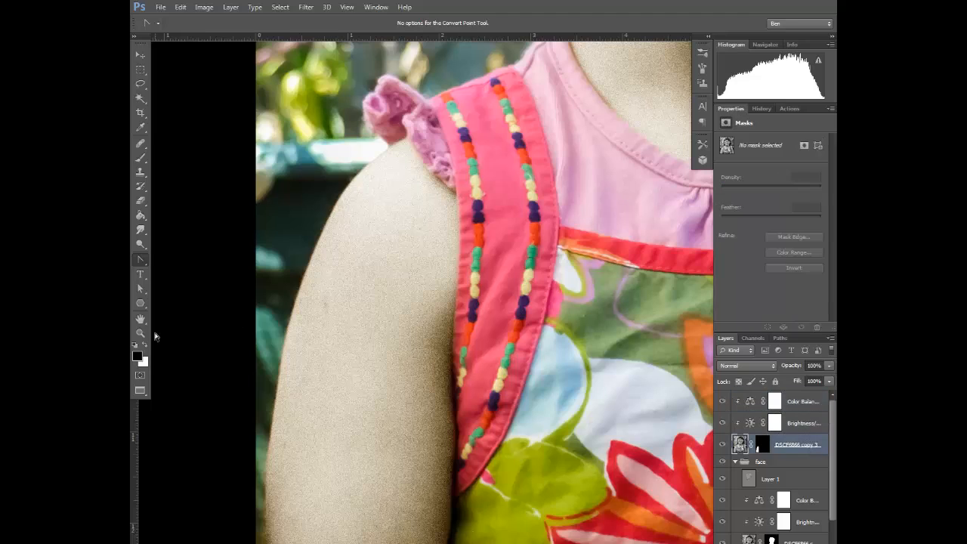
{"action": "key", "text": "ctrl+g"}
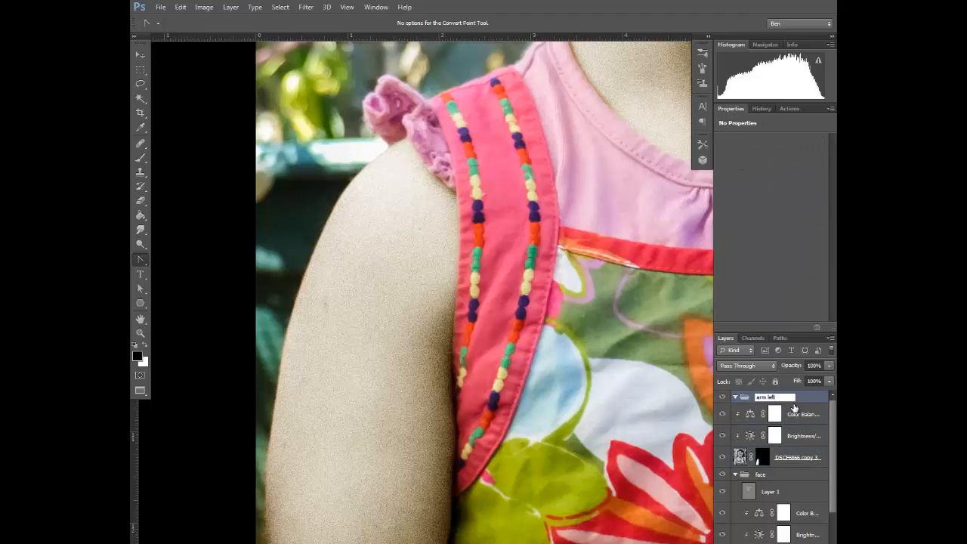
{"action": "key", "text": "Return"}
{"action": "left_click", "coordinate": [803, 414]}
{"action": "left_click", "coordinate": [805, 458], "text": "shift"}
{"action": "mouse_move", "coordinate": [806, 459]}
{"action": "left_mouse_down"}
{"action": "mouse_move", "coordinate": [760, 392]}
{"action": "mouse_move", "coordinate": [795, 462]}
{"action": "left_mouse_up"}
{"action": "left_click", "coordinate": [735, 396]}
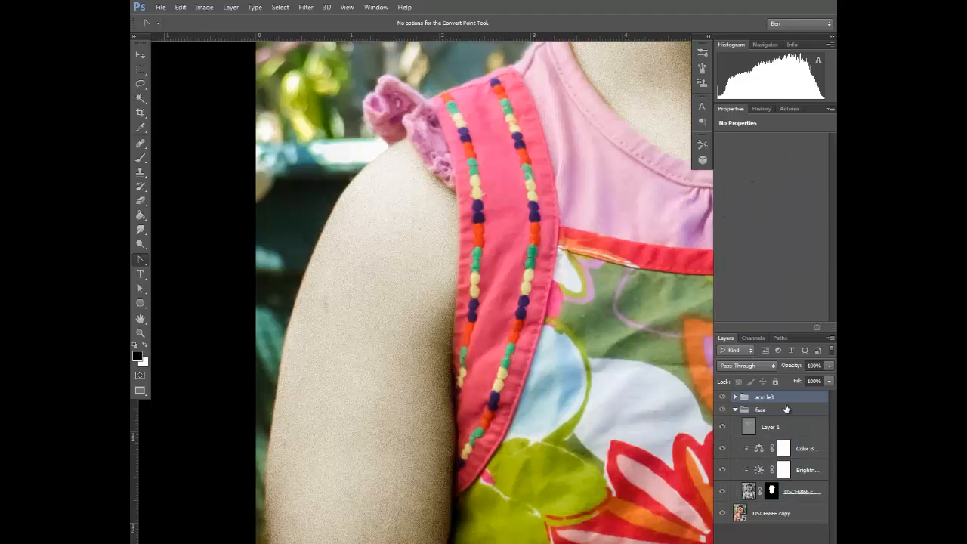
{"action": "left_click", "coordinate": [735, 410]}
Outline the bare arm on the photo's right side with a closed Pen tool path along the dress, sleeve and outer edge.
{"action": "scroll", "coordinate": [398, 385], "scroll_direction": "down", "scroll_amount": 5}
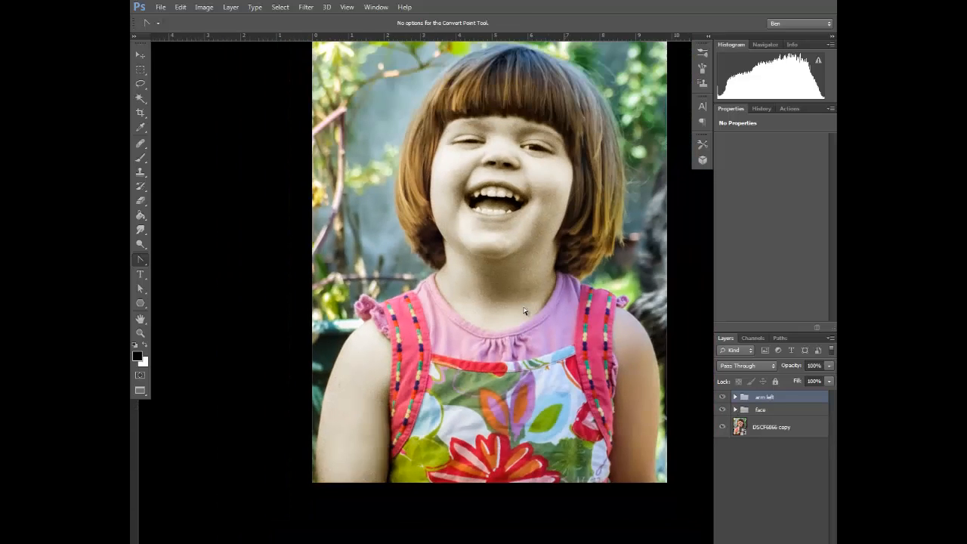
{"action": "left_click_drag", "start_coordinate": [584, 290], "coordinate": [500, 328]}
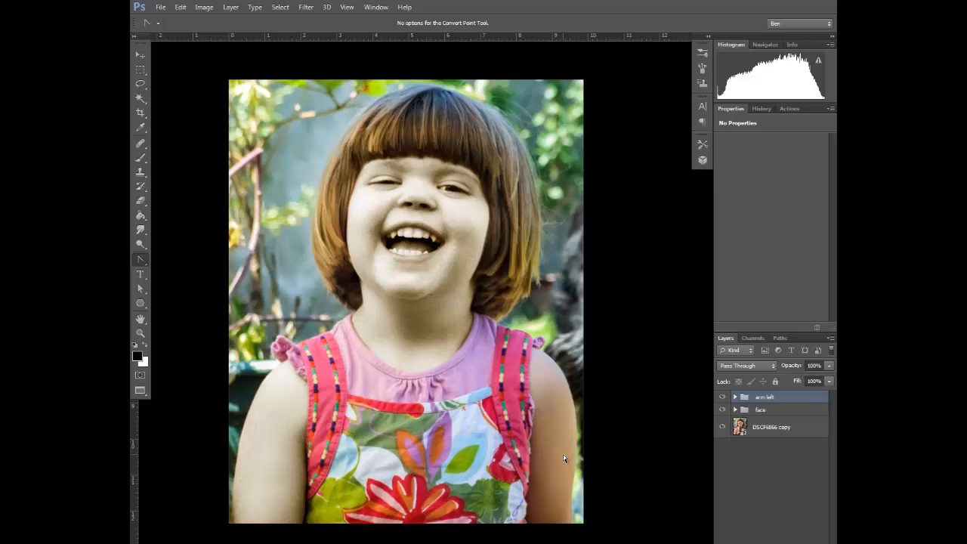
{"action": "key", "text": "z"}
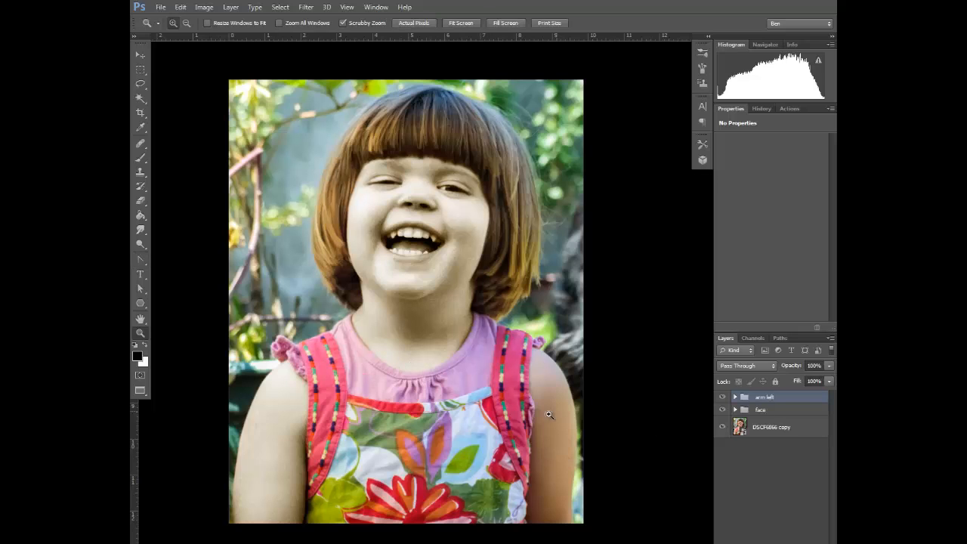
{"action": "scroll", "coordinate": [552, 412], "scroll_direction": "up", "scroll_amount": 6}
{"action": "scroll", "coordinate": [564, 328], "scroll_direction": "up", "scroll_amount": 1}
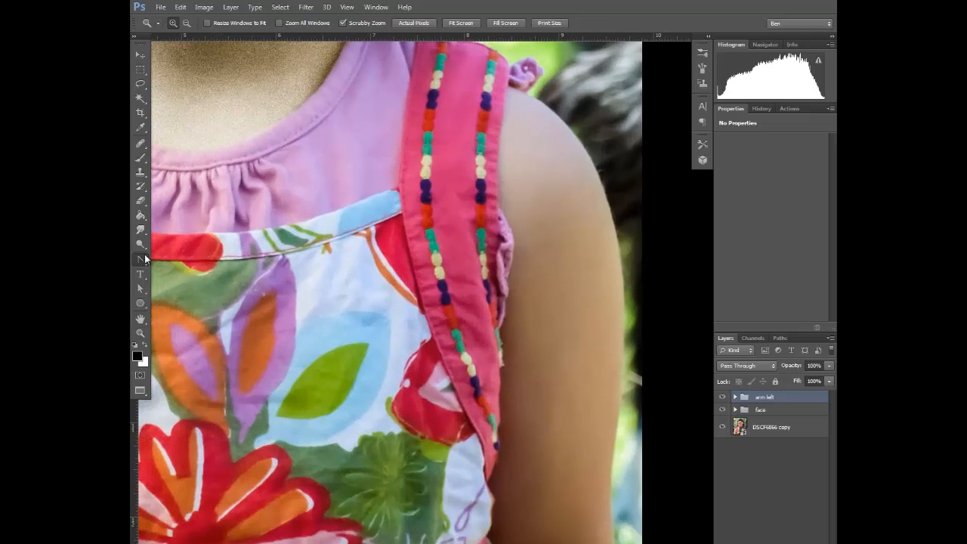
{"action": "key", "text": "p"}
{"action": "left_click", "coordinate": [507, 92]}
{"action": "left_click", "coordinate": [500, 205]}
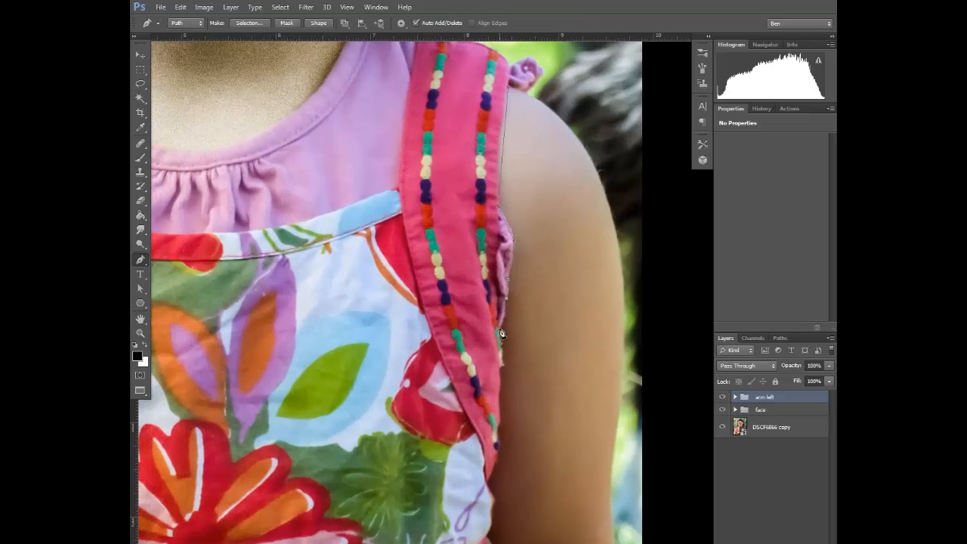
{"action": "left_click", "coordinate": [502, 415]}
{"action": "left_click", "coordinate": [500, 446]}
{"action": "left_click", "coordinate": [489, 483]}
{"action": "left_click", "coordinate": [496, 502]}
{"action": "left_click", "coordinate": [492, 527]}
{"action": "left_click", "coordinate": [619, 413]}
{"action": "left_click", "coordinate": [611, 211]}
{"action": "left_click", "coordinate": [509, 88]}
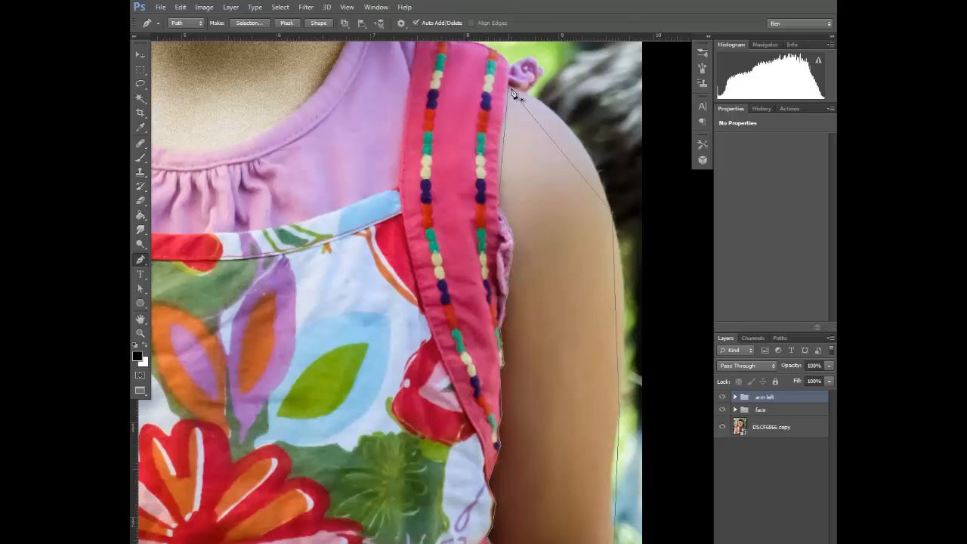
Curve the path's shoulder and outer-arm anchor points with the Convert Point tool to match the arm's contour.
{"action": "right_click", "coordinate": [140, 260]}
{"action": "left_click", "coordinate": [198, 300]}
{"action": "left_click_drag", "start_coordinate": [612, 211], "coordinate": [593, 145]}
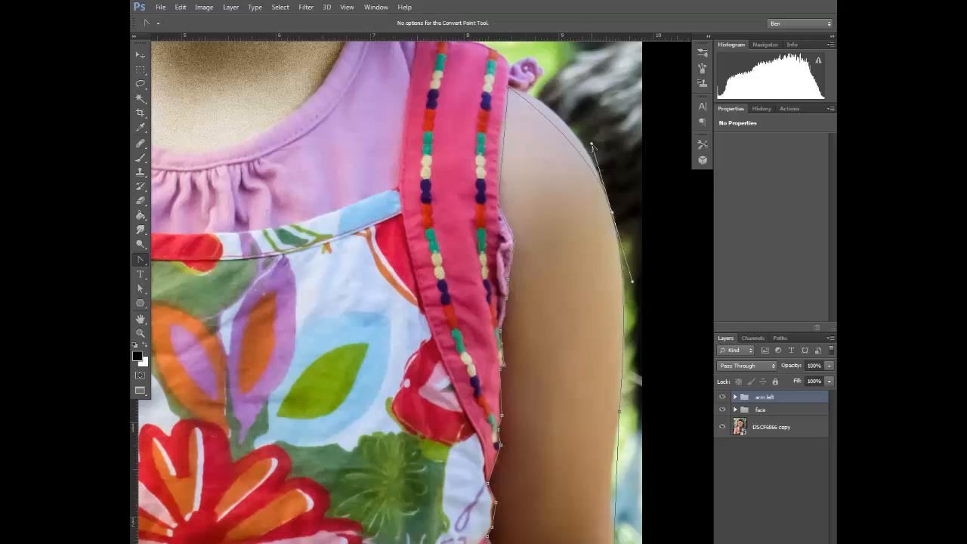
{"action": "left_click_drag", "start_coordinate": [504, 93], "coordinate": [560, 101]}
{"action": "left_click_drag", "start_coordinate": [592, 144], "coordinate": [594, 151]}
{"action": "scroll", "coordinate": [615, 532], "scroll_direction": "down", "scroll_amount": 1}
{"action": "left_click_drag", "start_coordinate": [614, 541], "coordinate": [604, 476]}
{"action": "left_click_drag", "start_coordinate": [619, 403], "coordinate": [622, 387]}
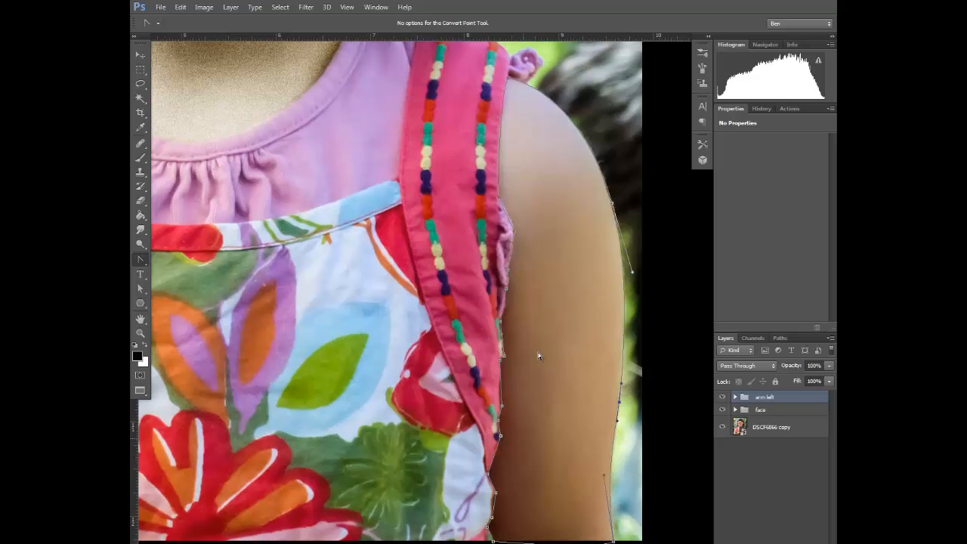
Refine the path's inner anchor points along the sleeve ruffle and dress edge.
{"action": "left_click_drag", "start_coordinate": [515, 232], "coordinate": [514, 241]}
{"action": "left_click_drag", "start_coordinate": [508, 288], "coordinate": [507, 304]}
{"action": "left_click_drag", "start_coordinate": [502, 407], "coordinate": [506, 407]}
{"action": "left_click", "coordinate": [499, 421]}
{"action": "left_click_drag", "start_coordinate": [501, 436], "coordinate": [501, 442]}
{"action": "left_click_drag", "start_coordinate": [489, 475], "coordinate": [490, 481]}
{"action": "left_click_drag", "start_coordinate": [496, 493], "coordinate": [492, 496]}
Convert the closed arm path into a selection and save it as a new channel named "arm left".
{"action": "right_click", "coordinate": [558, 71]}
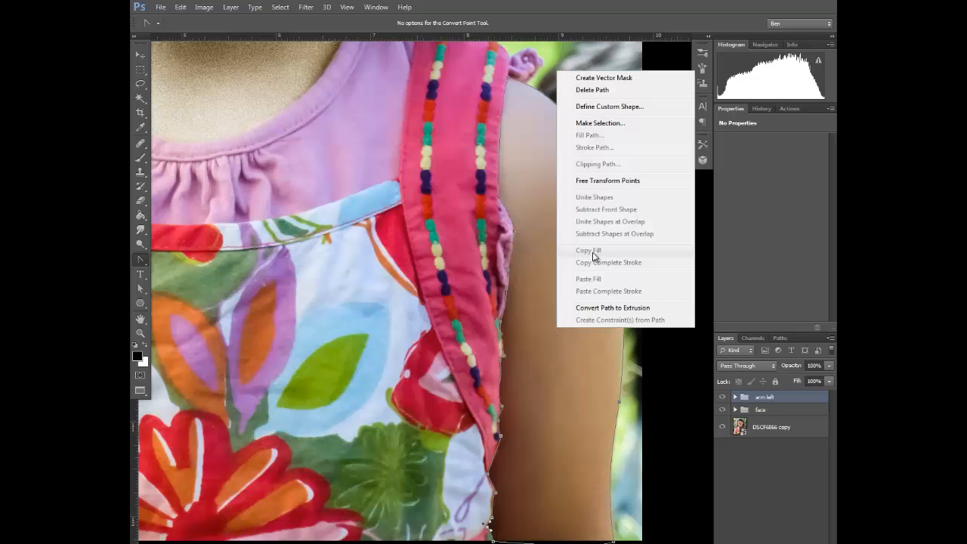
{"action": "left_click", "coordinate": [597, 124]}
{"action": "left_click", "coordinate": [533, 161]}
{"action": "left_click", "coordinate": [280, 6]}
{"action": "left_click", "coordinate": [330, 213]}
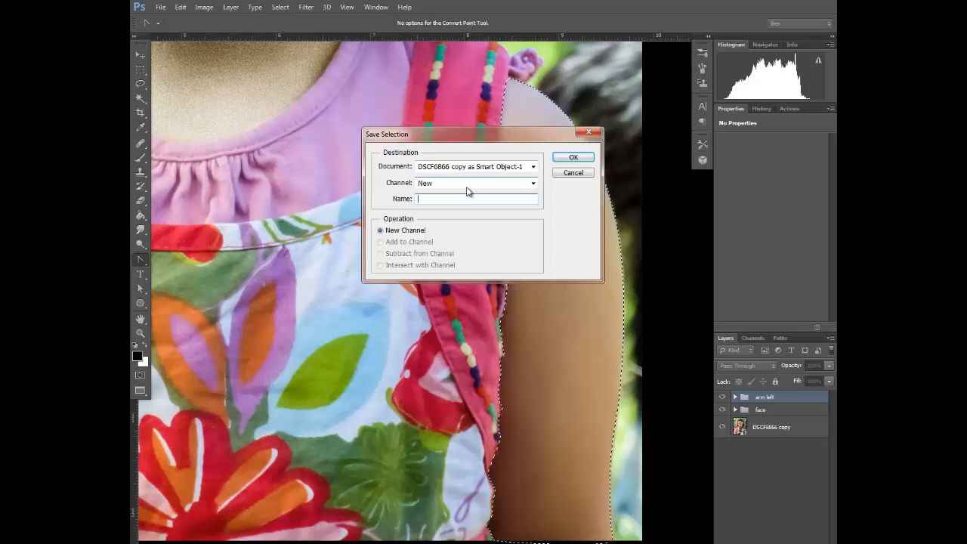
{"action": "type", "text": "arm left"}
{"action": "left_click", "coordinate": [576, 160]}
Duplicate the "arm left" group and replace its photo layer's mask with the selection of the arm on the photo's right side.
{"action": "left_click_drag", "start_coordinate": [788, 400], "coordinate": [804, 542]}
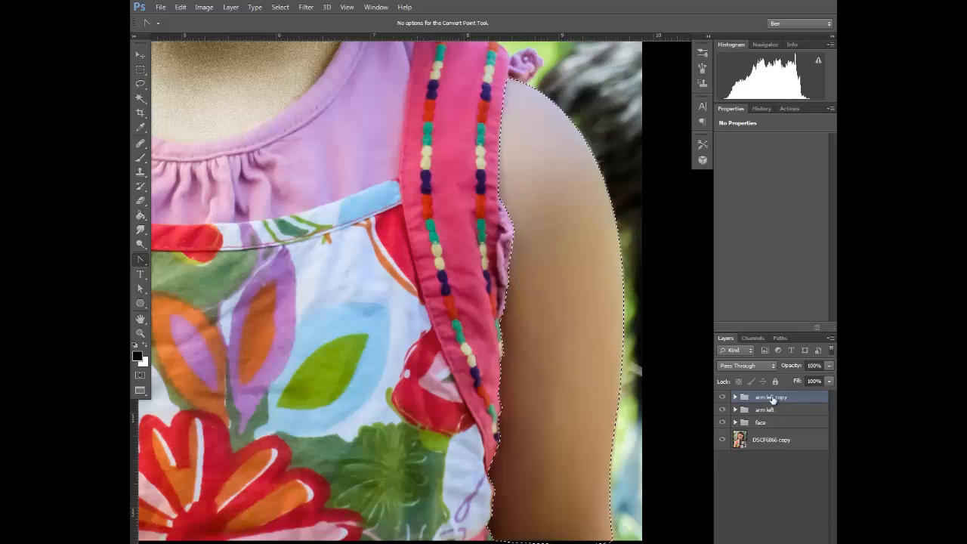
{"action": "left_click", "coordinate": [736, 397]}
{"action": "left_click", "coordinate": [773, 460]}
{"action": "left_click_drag", "start_coordinate": [777, 469], "coordinate": [816, 540]}
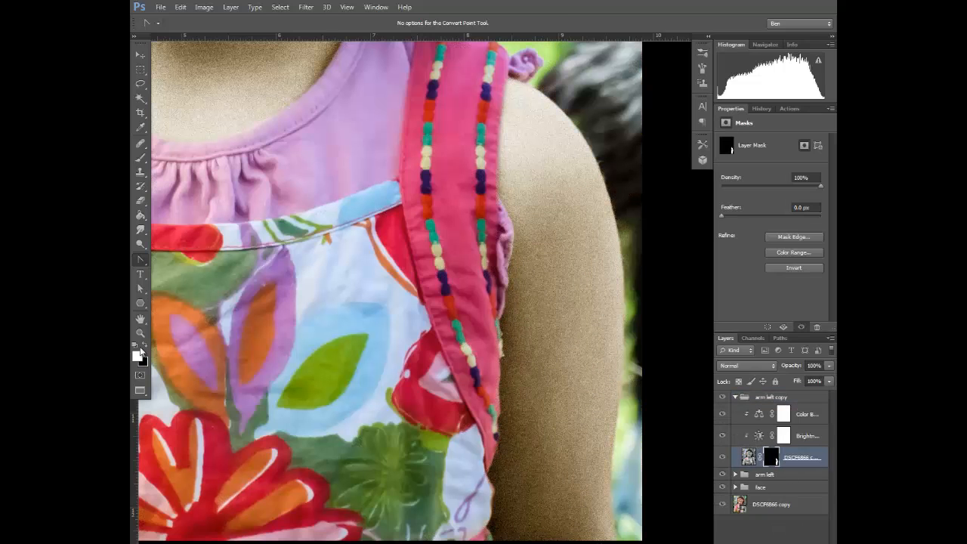
Rename the duplicated group "arm right" and collapse it.
{"action": "key", "text": "z"}
{"action": "double_click", "coordinate": [773, 397]}
{"action": "type", "text": "arm right"}
{"action": "key", "text": "Return"}
{"action": "left_click", "coordinate": [735, 397]}
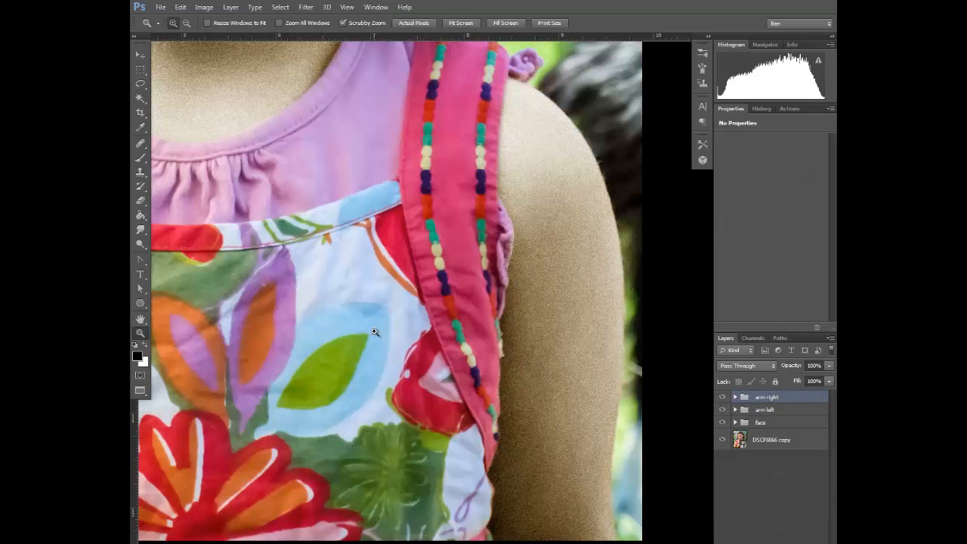
Start a Pen tool path along the fringe's lower edge and down the photo-right side of the face to the neck.
{"action": "key", "text": "ctrl+0"}
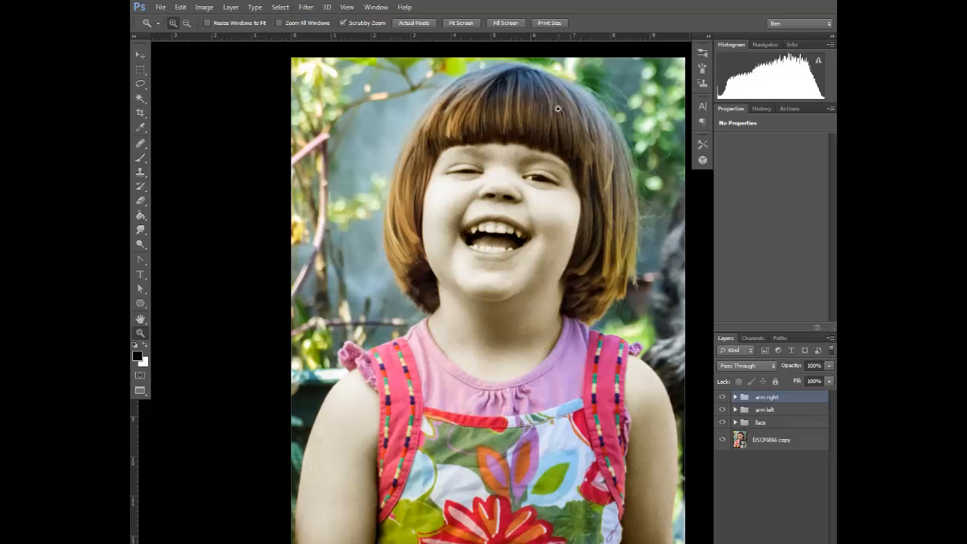
{"action": "left_click_drag", "start_coordinate": [488, 108], "coordinate": [644, 248]}
{"action": "left_click_drag", "start_coordinate": [536, 223], "coordinate": [442, 269]}
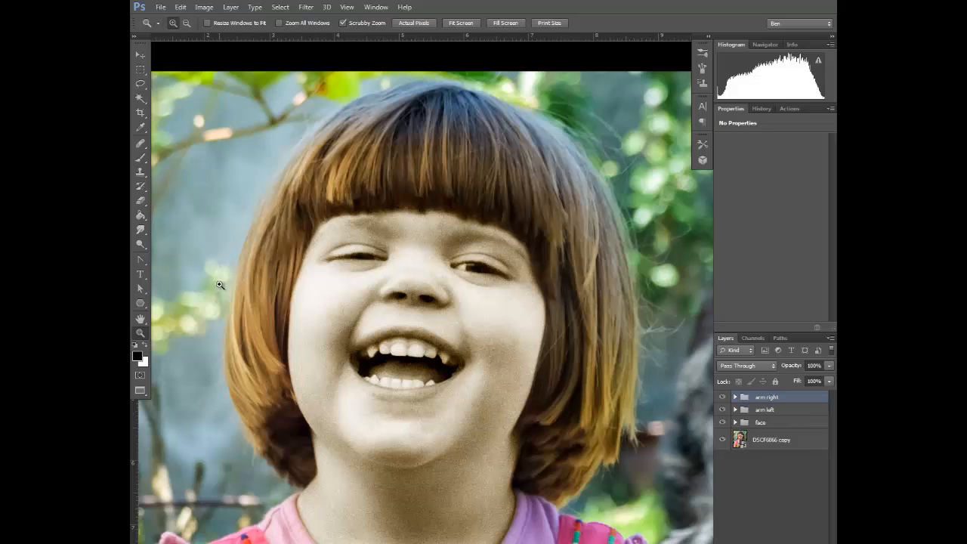
{"action": "key", "text": "p"}
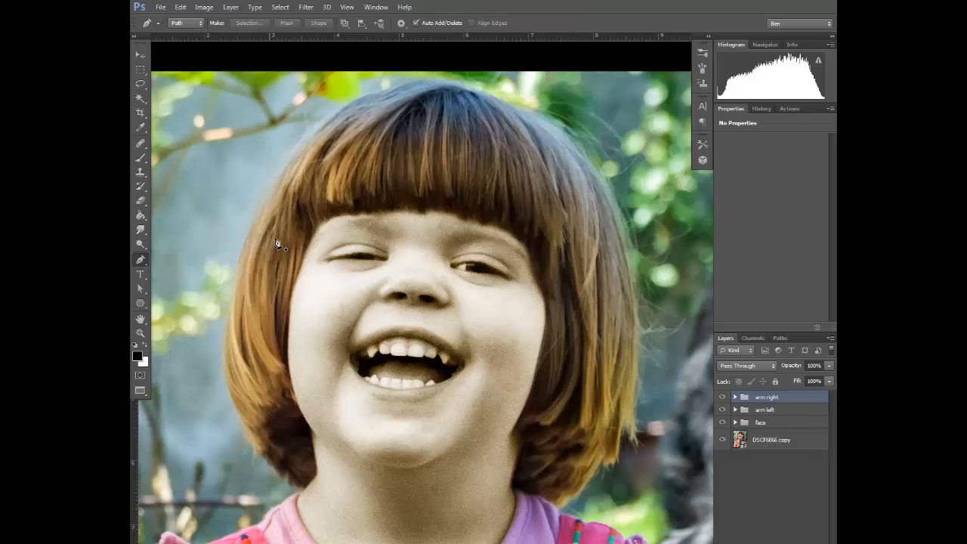
{"action": "left_click", "coordinate": [314, 228]}
{"action": "left_click", "coordinate": [345, 215]}
{"action": "left_click", "coordinate": [418, 210]}
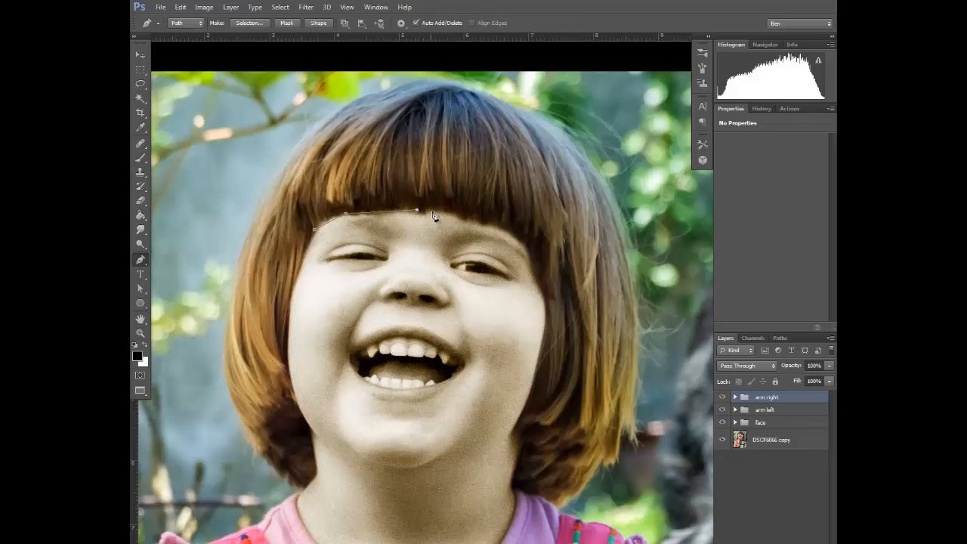
{"action": "left_click", "coordinate": [518, 239]}
{"action": "left_click", "coordinate": [531, 263]}
{"action": "left_click", "coordinate": [546, 301]}
{"action": "left_click", "coordinate": [520, 441]}
{"action": "left_click", "coordinate": [512, 493]}
Trace the hair's outer contour from the neck over the crown and down the photo's left side, closing the path at the fringe.
{"action": "left_click", "coordinate": [540, 496]}
{"action": "left_click", "coordinate": [602, 465]}
{"action": "left_click", "coordinate": [618, 461]}
{"action": "left_click", "coordinate": [565, 131]}
{"action": "left_click", "coordinate": [464, 84]}
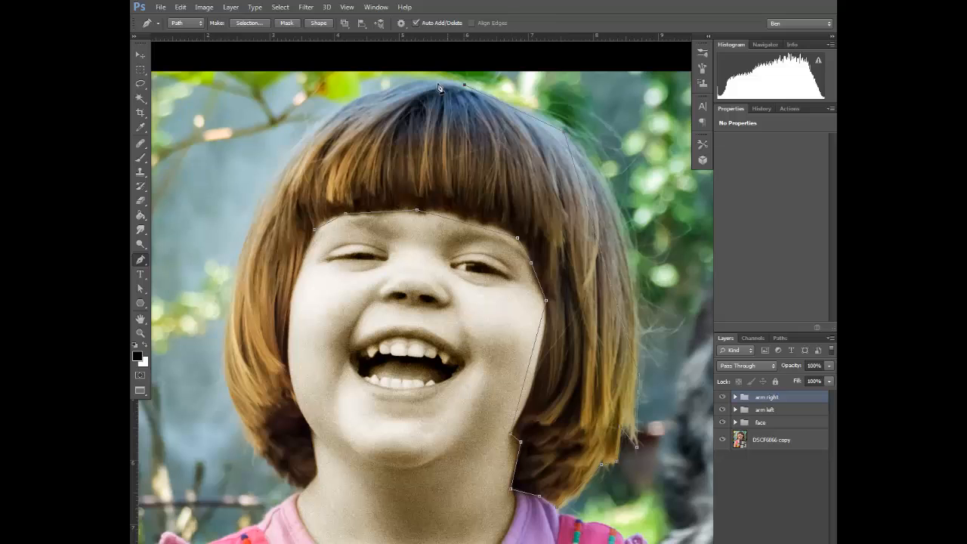
{"action": "left_click", "coordinate": [310, 138]}
{"action": "left_click", "coordinate": [252, 219]}
{"action": "left_click", "coordinate": [224, 352]}
{"action": "left_click", "coordinate": [242, 421]}
{"action": "left_click", "coordinate": [305, 487]}
{"action": "left_click", "coordinate": [311, 431]}
{"action": "left_click", "coordinate": [316, 227]}
Curve the path's inner edge along the cheek on the photo's left side, adding an anchor point beside the face.
{"action": "right_click", "coordinate": [139, 259]}
{"action": "left_click", "coordinate": [189, 298]}
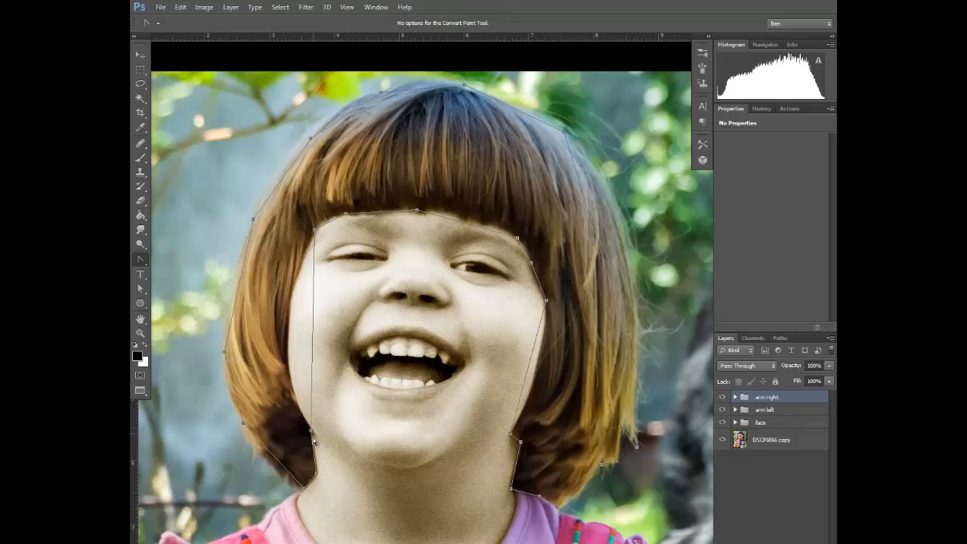
{"action": "left_click_drag", "start_coordinate": [308, 427], "coordinate": [237, 410]}
{"action": "left_click_drag", "start_coordinate": [315, 230], "coordinate": [302, 250]}
{"action": "right_click", "coordinate": [140, 259]}
{"action": "left_click", "coordinate": [193, 279]}
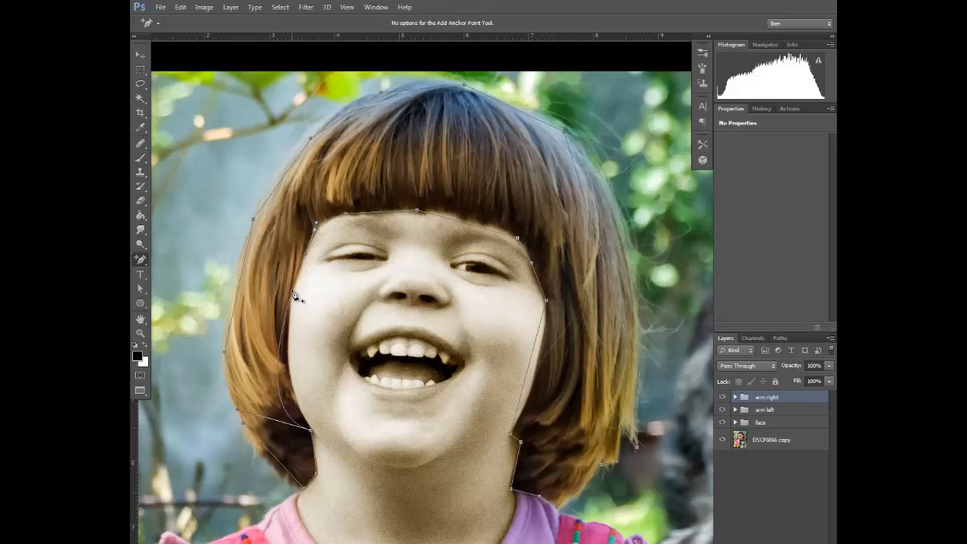
{"action": "right_click", "coordinate": [140, 259]}
{"action": "left_click", "coordinate": [189, 299]}
{"action": "left_click_drag", "start_coordinate": [263, 416], "coordinate": [293, 400]}
{"action": "left_click_drag", "start_coordinate": [276, 345], "coordinate": [280, 358]}
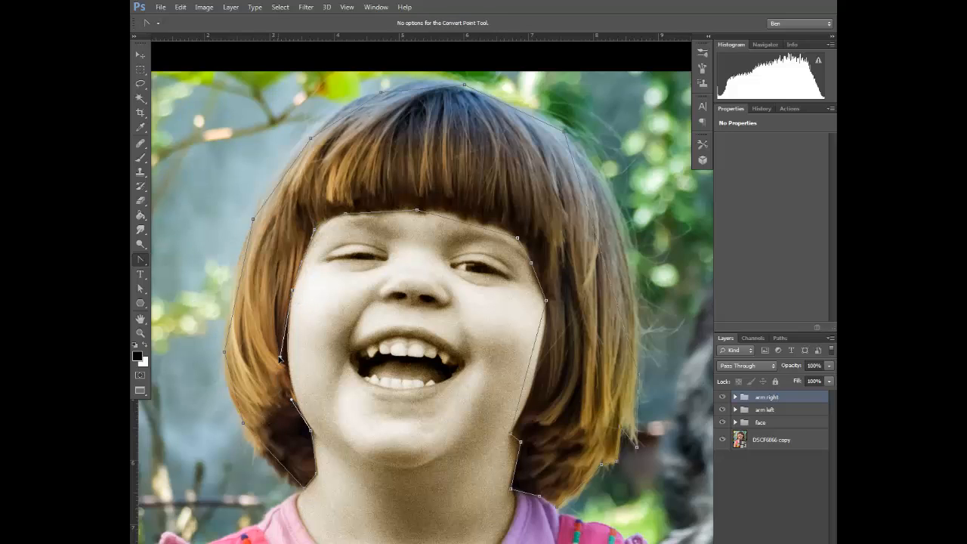
Curve the outer hair path on the photo's left side and reshape its anchor point at the neck.
{"action": "left_click", "coordinate": [303, 488]}
{"action": "left_click_drag", "start_coordinate": [253, 220], "coordinate": [238, 252]}
{"action": "left_click_drag", "start_coordinate": [225, 352], "coordinate": [218, 373]}
{"action": "left_click_drag", "start_coordinate": [231, 332], "coordinate": [228, 330]}
{"action": "left_click", "coordinate": [300, 485]}
{"action": "left_click_drag", "start_coordinate": [332, 492], "coordinate": [273, 492]}
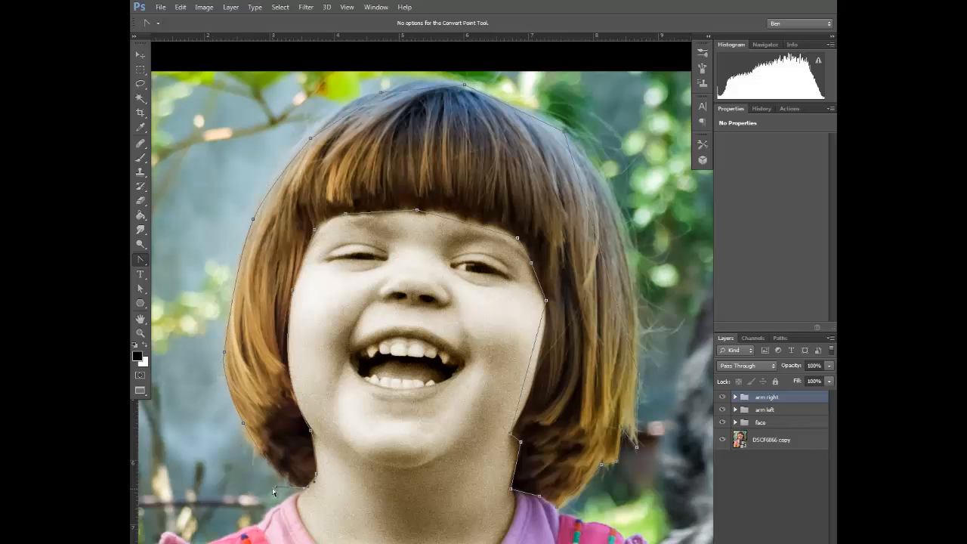
{"action": "left_click_drag", "start_coordinate": [242, 421], "coordinate": [250, 438]}
Smooth the hair path over the crown and down the photo's right side, adding an anchor point on the crown.
{"action": "left_click_drag", "start_coordinate": [465, 85], "coordinate": [503, 84]}
{"action": "left_click_drag", "start_coordinate": [381, 92], "coordinate": [341, 104]}
{"action": "mouse_move", "coordinate": [422, 83]}
{"action": "left_mouse_down"}
{"action": "mouse_move", "coordinate": [417, 94]}
{"action": "mouse_move", "coordinate": [429, 77]}
{"action": "left_mouse_up"}
{"action": "left_click_drag", "start_coordinate": [563, 129], "coordinate": [522, 133]}
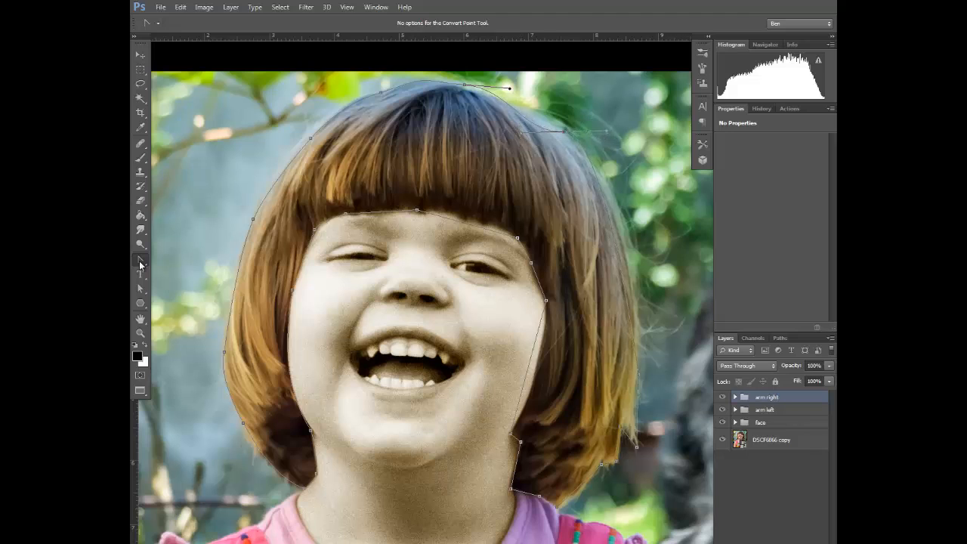
{"action": "right_click", "coordinate": [140, 262]}
{"action": "left_click", "coordinate": [191, 282]}
{"action": "left_click", "coordinate": [506, 102]}
{"action": "right_click", "coordinate": [142, 261]}
{"action": "left_click", "coordinate": [191, 305]}
{"action": "left_click_drag", "start_coordinate": [540, 129], "coordinate": [560, 131]}
{"action": "left_click_drag", "start_coordinate": [639, 374], "coordinate": [640, 281]}
{"action": "left_click_drag", "start_coordinate": [637, 467], "coordinate": [670, 436]}
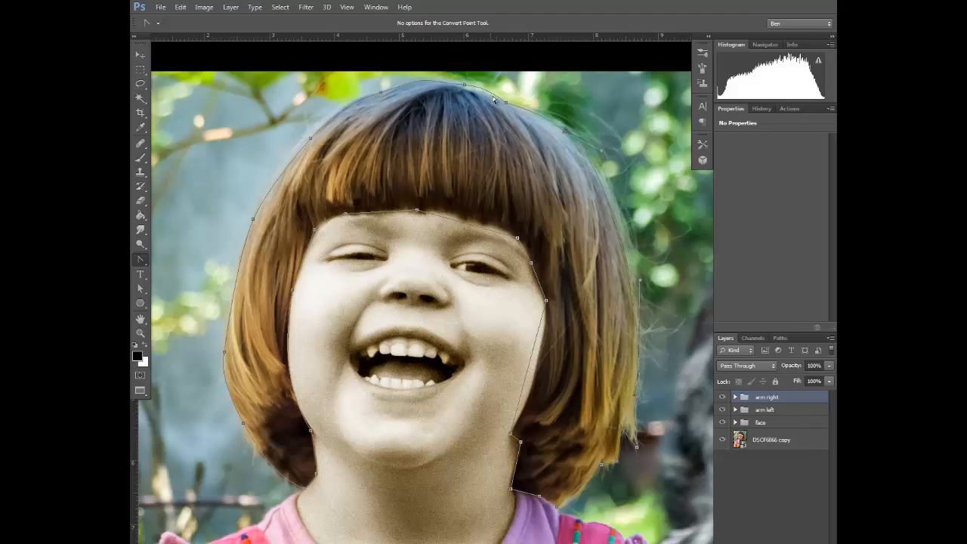
{"action": "left_click_drag", "start_coordinate": [505, 102], "coordinate": [489, 96]}
Curve the path's anchor points at the neck, photo-right cheek and fringe to match the inner hairline.
{"action": "left_click_drag", "start_coordinate": [532, 493], "coordinate": [548, 501]}
{"action": "left_click_drag", "start_coordinate": [546, 300], "coordinate": [549, 347]}
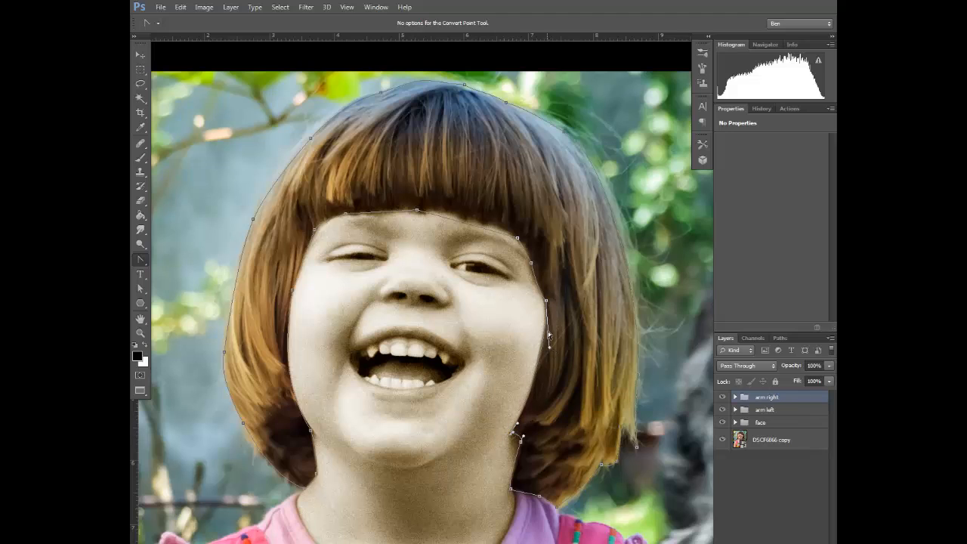
{"action": "left_click_drag", "start_coordinate": [518, 238], "coordinate": [504, 220]}
{"action": "mouse_move", "coordinate": [417, 210]}
{"action": "left_mouse_down"}
{"action": "mouse_move", "coordinate": [436, 208]}
{"action": "mouse_move", "coordinate": [399, 210]}
{"action": "left_mouse_up"}
{"action": "left_click_drag", "start_coordinate": [315, 229], "coordinate": [359, 211]}
Convert the closed hair path into a new anti-aliased selection.
{"action": "right_click", "coordinate": [568, 388]}
{"action": "left_click", "coordinate": [597, 182]}
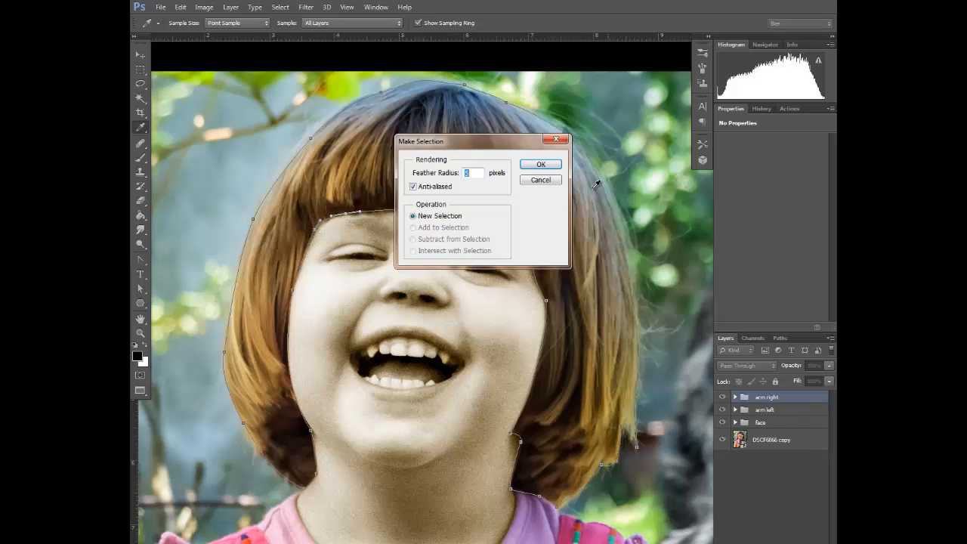
{"action": "left_click", "coordinate": [541, 165]}
Duplicate the "arm right" group and replace its photo layer's mask with the hair selection.
{"action": "left_click_drag", "start_coordinate": [765, 398], "coordinate": [803, 542]}
{"action": "left_click", "coordinate": [736, 397]}
{"action": "left_click_drag", "start_coordinate": [771, 456], "coordinate": [818, 542]}
{"action": "left_click", "coordinate": [542, 222]}
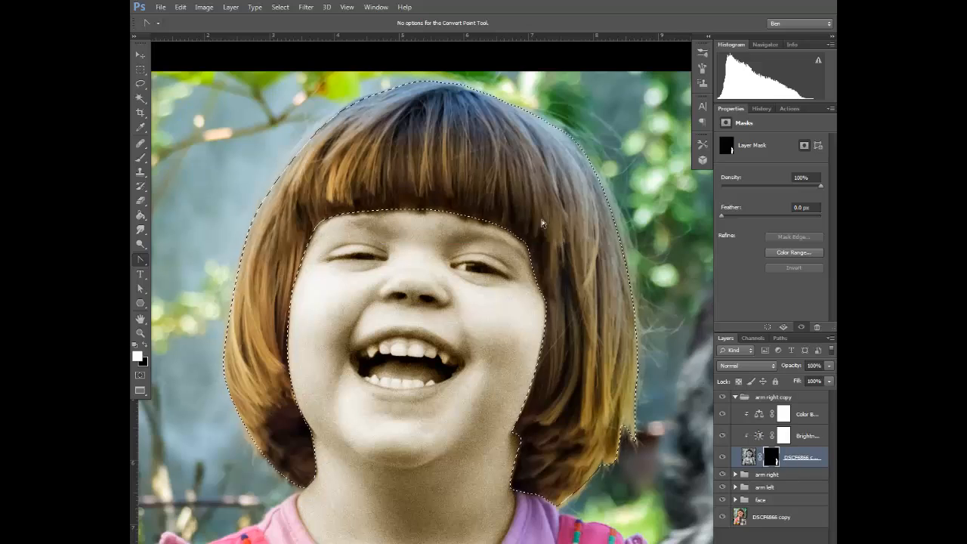
{"action": "left_click", "coordinate": [756, 542]}
Rename the duplicated group "hair".
{"action": "left_click", "coordinate": [820, 416]}
{"action": "double_click", "coordinate": [777, 398]}
{"action": "type", "text": "hair"}
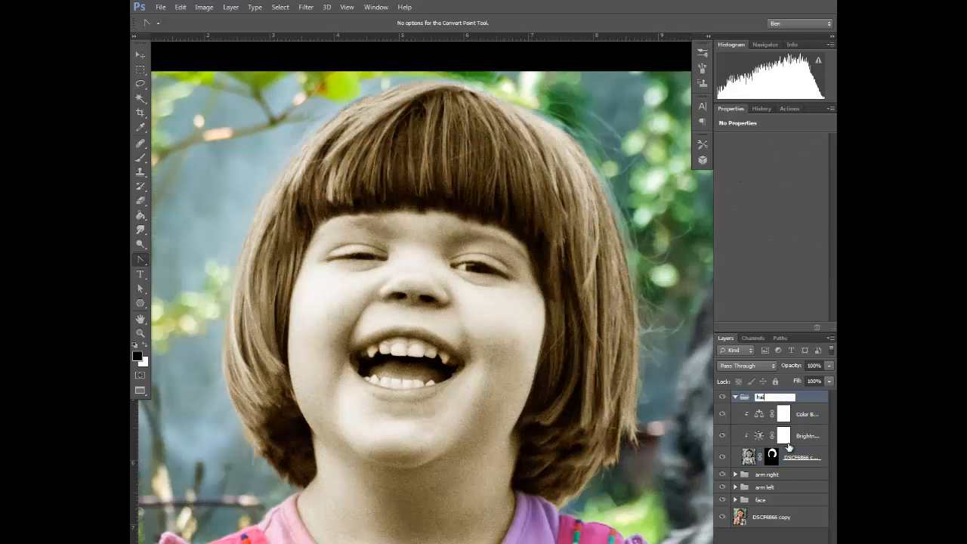
Add a clipped Hue/Saturation adjustment at the top of the "hair" group with Colorize on, Hue 58 and Saturation 34.
{"action": "left_click", "coordinate": [809, 417]}
{"action": "left_click", "coordinate": [771, 542]}
{"action": "left_click", "coordinate": [745, 422]}
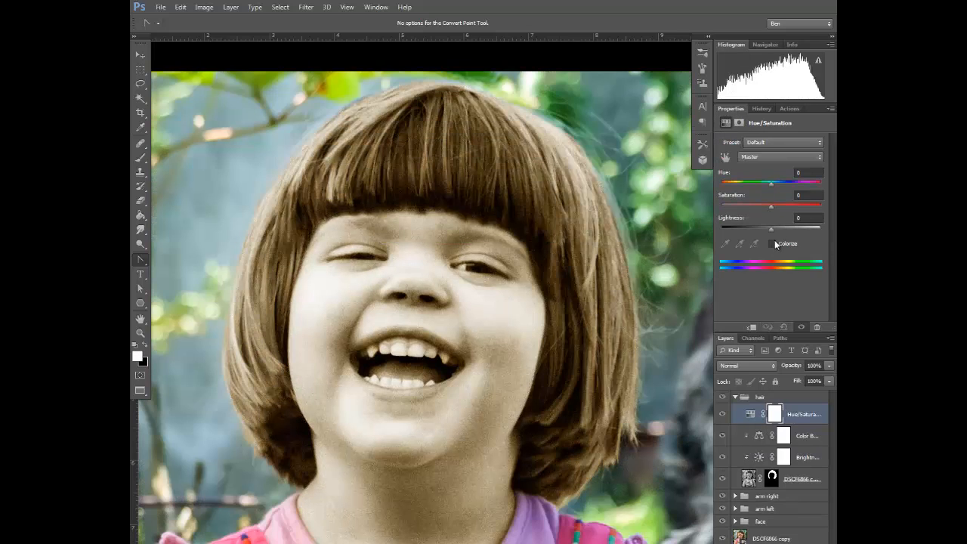
{"action": "left_click", "coordinate": [776, 244]}
{"action": "left_click", "coordinate": [752, 326]}
{"action": "left_click_drag", "start_coordinate": [724, 183], "coordinate": [755, 207]}
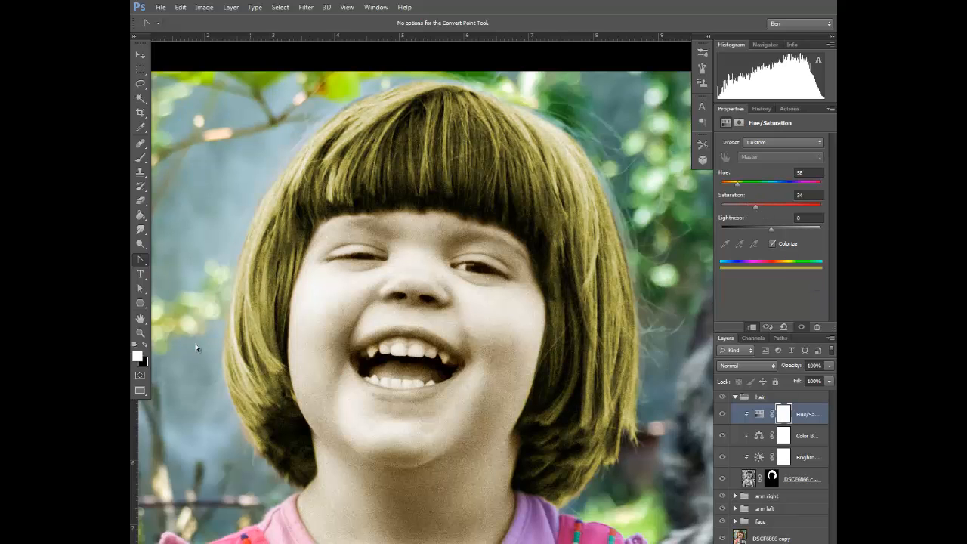
Select the DSCF6866 copy layer, leaving it visible, and collapse the "hair" group.
{"action": "key", "text": "z"}
{"action": "right_click", "coordinate": [424, 338]}
{"action": "left_click", "coordinate": [438, 342]}
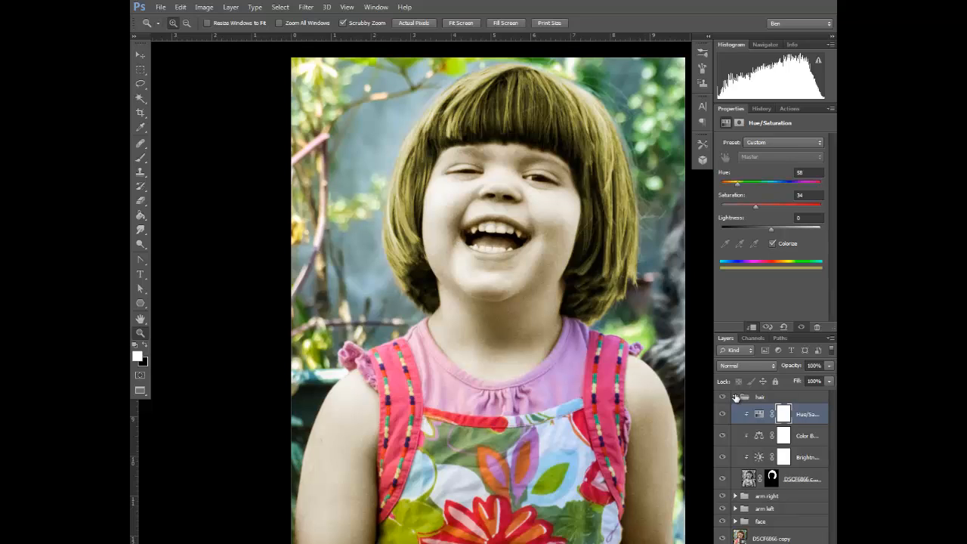
{"action": "left_click", "coordinate": [779, 538]}
{"action": "left_click", "coordinate": [722, 538]}
{"action": "left_click", "coordinate": [723, 539]}
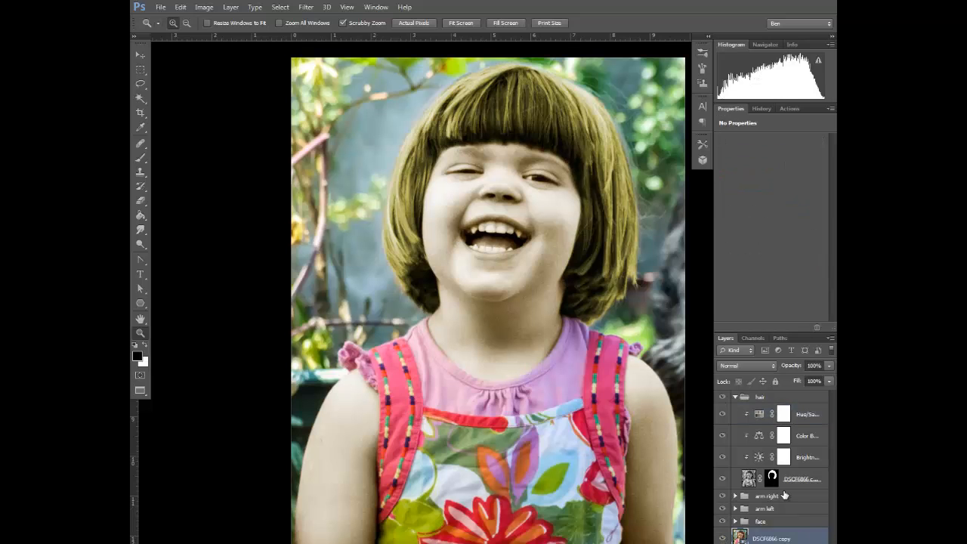
{"action": "left_click", "coordinate": [735, 397]}
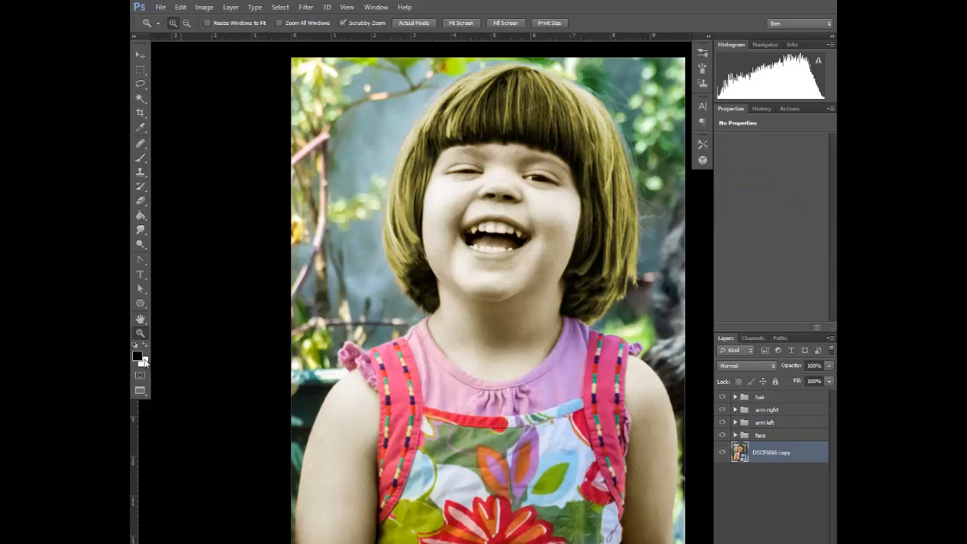
Start a Pen tool path along the neckline and over the photo-right shoulder and strap to the sleeve ruffle.
{"action": "left_click_drag", "start_coordinate": [512, 428], "coordinate": [598, 335]}
{"action": "left_click_drag", "start_coordinate": [526, 350], "coordinate": [481, 280]}
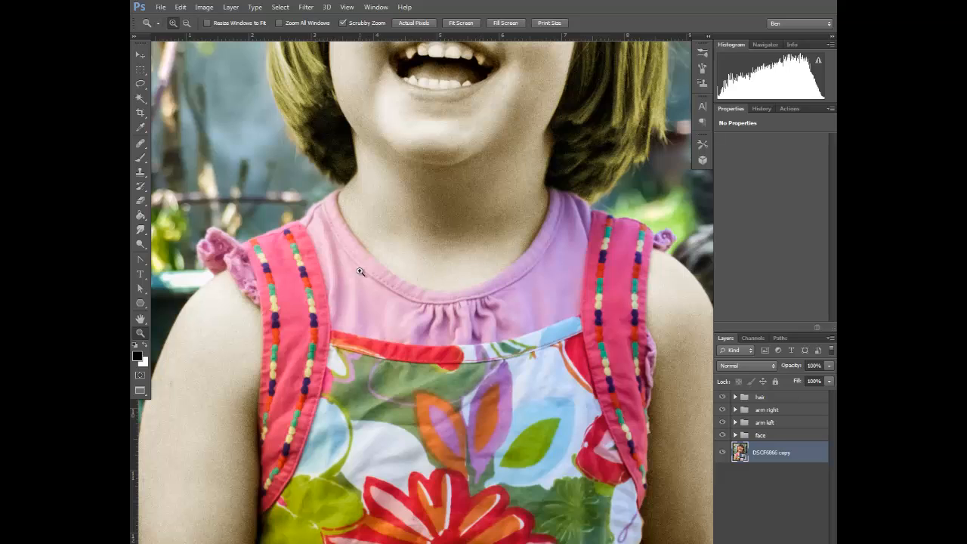
{"action": "left_click", "coordinate": [140, 259]}
{"action": "left_click", "coordinate": [341, 189]}
{"action": "left_click", "coordinate": [444, 291]}
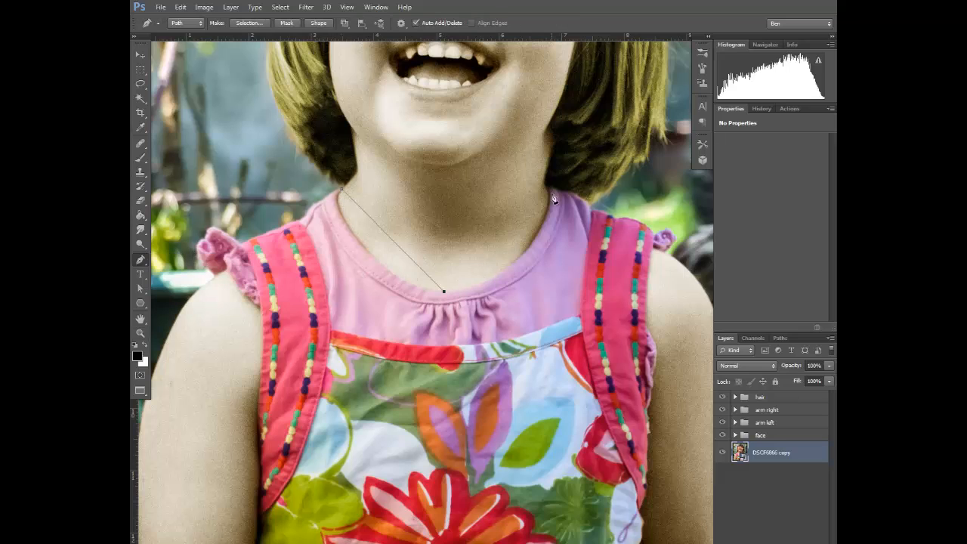
{"action": "left_click", "coordinate": [547, 189]}
{"action": "left_click", "coordinate": [573, 193]}
{"action": "left_click", "coordinate": [609, 216]}
{"action": "left_click", "coordinate": [641, 220]}
{"action": "left_click", "coordinate": [666, 227]}
{"action": "left_click", "coordinate": [665, 250]}
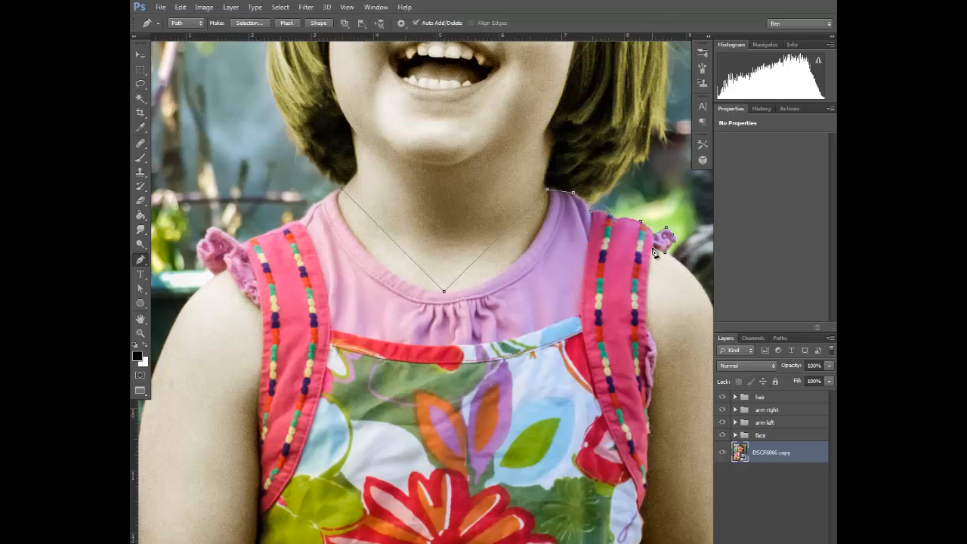
Continue the clothing path down the dress edge beside the arm on the photo's right side.
{"action": "left_click", "coordinate": [650, 338]}
{"action": "left_click", "coordinate": [648, 409]}
{"action": "left_click", "coordinate": [651, 481]}
{"action": "left_click", "coordinate": [643, 511]}
Bring the clothing path up the dress's photo-left edge, around the sleeve ruffle and over the strap.
{"action": "left_click", "coordinate": [257, 415]}
{"action": "left_click", "coordinate": [258, 306]}
{"action": "left_click", "coordinate": [228, 273]}
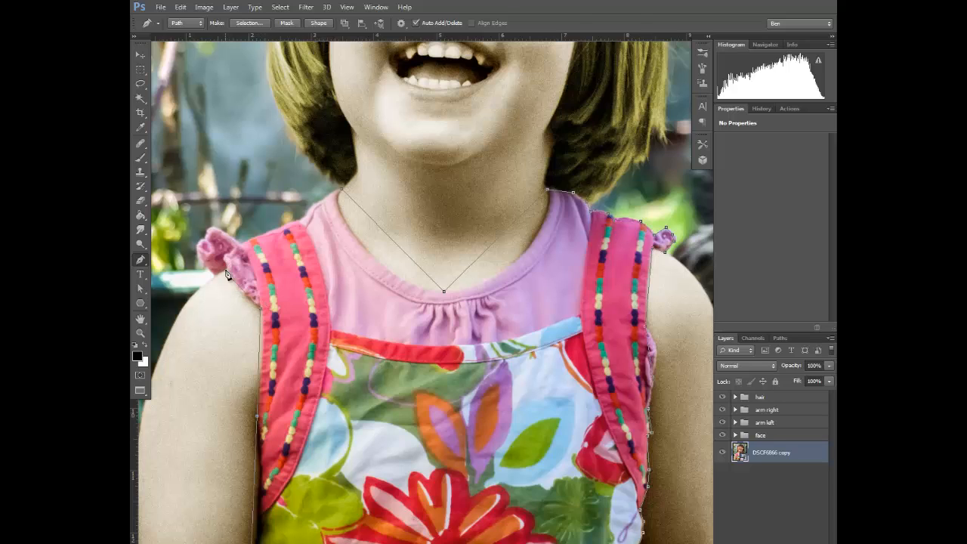
{"action": "left_click", "coordinate": [203, 242]}
{"action": "left_click", "coordinate": [217, 227]}
{"action": "left_click", "coordinate": [240, 244]}
{"action": "left_click", "coordinate": [306, 216]}
Curve the path's center and both neck anchor points with the Convert Point tool to follow the shirt's round neckline.
{"action": "left_click", "coordinate": [140, 334]}
{"action": "left_click", "coordinate": [390, 232]}
{"action": "right_click", "coordinate": [141, 289]}
{"action": "right_click", "coordinate": [141, 260]}
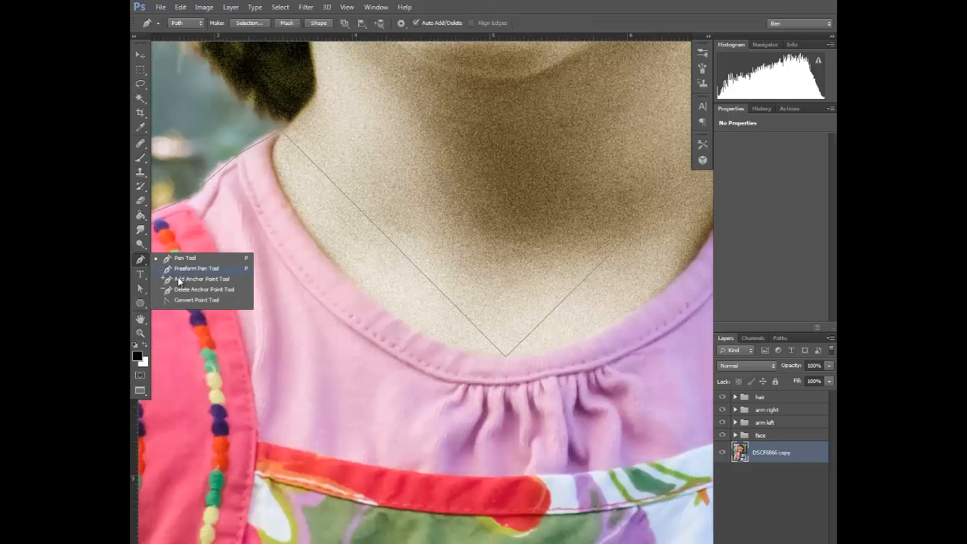
{"action": "left_click", "coordinate": [189, 300]}
{"action": "left_click_drag", "start_coordinate": [505, 357], "coordinate": [385, 372]}
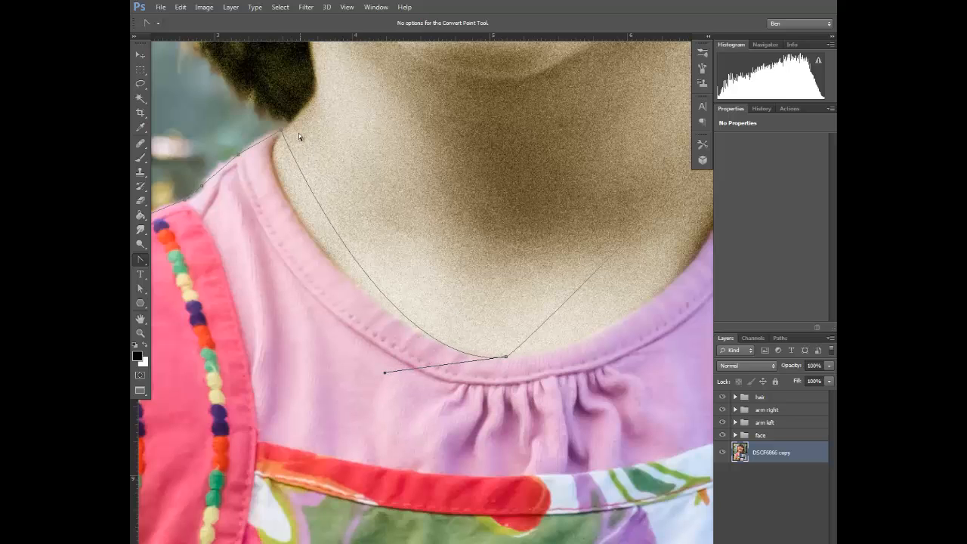
{"action": "left_click_drag", "start_coordinate": [280, 130], "coordinate": [240, 201]}
{"action": "left_click_drag", "start_coordinate": [385, 372], "coordinate": [410, 363]}
{"action": "left_click_drag", "start_coordinate": [532, 353], "coordinate": [321, 390]}
{"action": "left_click_drag", "start_coordinate": [523, 168], "coordinate": [566, 290]}
{"action": "left_click_drag", "start_coordinate": [309, 392], "coordinate": [363, 402]}
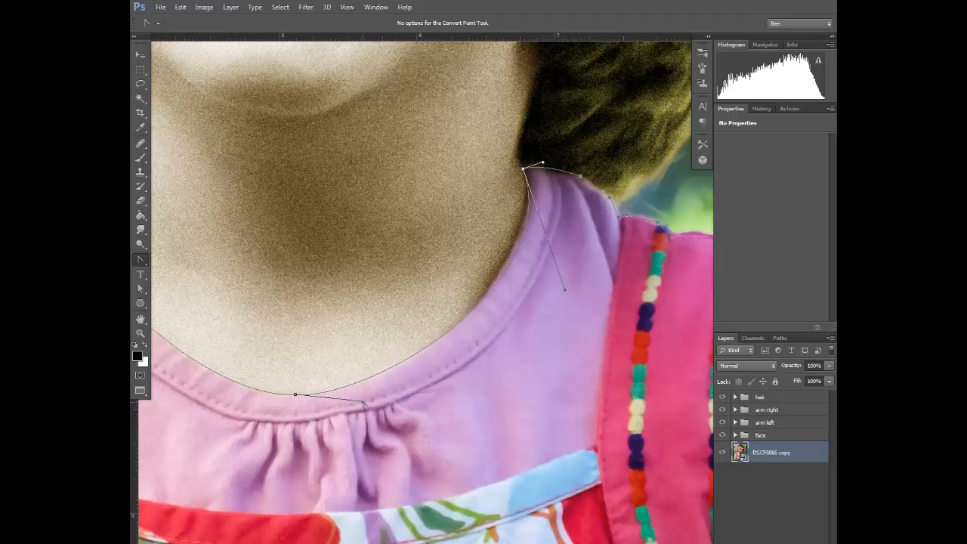
{"action": "left_click_drag", "start_coordinate": [566, 290], "coordinate": [542, 310]}
Curve the path's anchor points over the photo-right shoulder, strap and sleeve ruffle with the Convert Point tool.
{"action": "left_click_drag", "start_coordinate": [578, 178], "coordinate": [633, 215]}
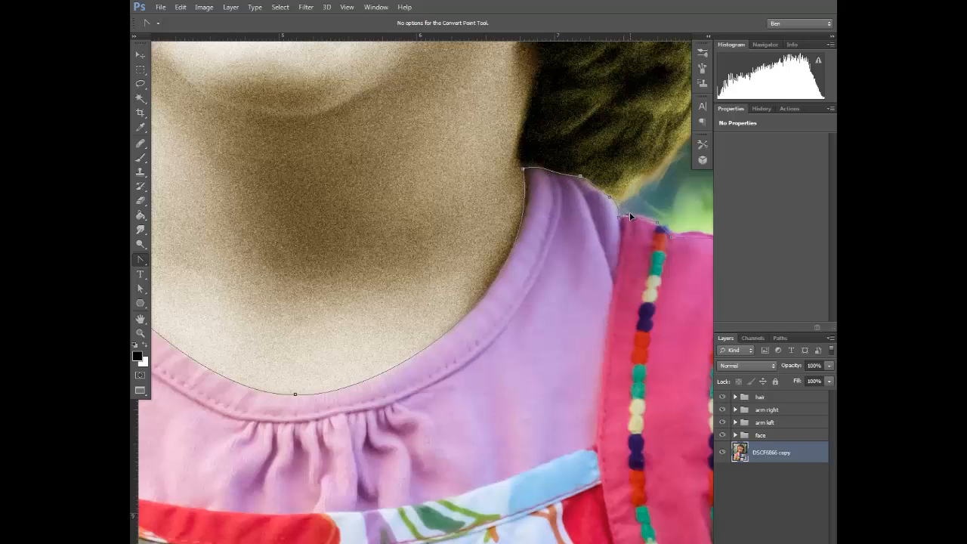
{"action": "left_click_drag", "start_coordinate": [572, 318], "coordinate": [377, 383]}
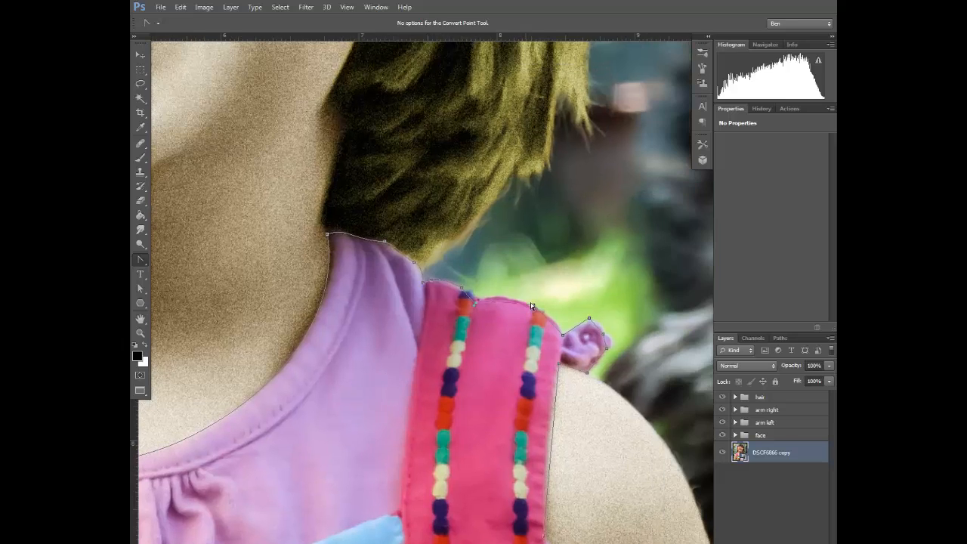
{"action": "left_click_drag", "start_coordinate": [533, 305], "coordinate": [554, 316]}
{"action": "left_click", "coordinate": [563, 335]}
{"action": "left_click_drag", "start_coordinate": [605, 336], "coordinate": [620, 341]}
{"action": "left_click_drag", "start_coordinate": [588, 373], "coordinate": [482, 99]}
{"action": "scroll", "coordinate": [577, 411], "scroll_direction": "down", "scroll_amount": 2}
{"action": "scroll", "coordinate": [578, 412], "scroll_direction": "up", "scroll_amount": 2}
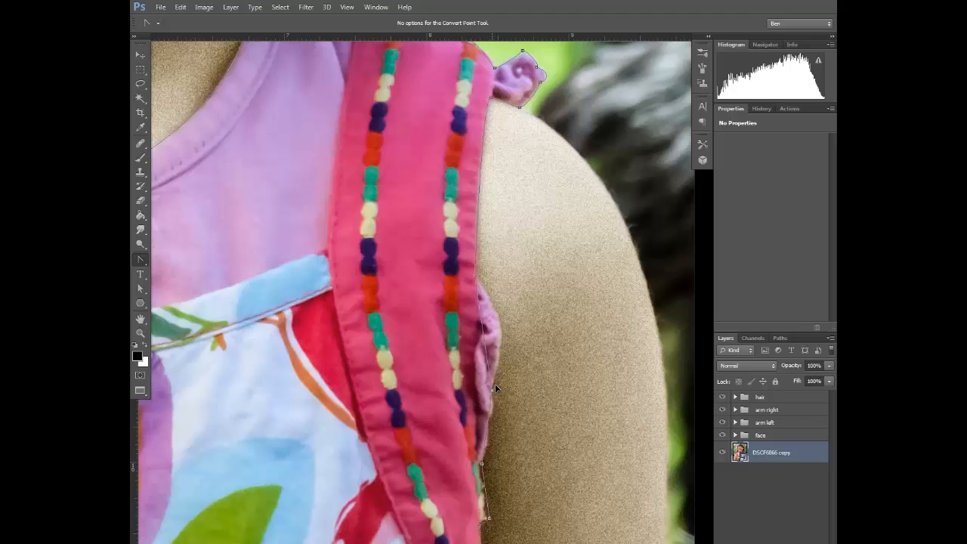
Curve the path around the lower armhole ruffle on the photo's right side.
{"action": "left_click_drag", "start_coordinate": [495, 384], "coordinate": [519, 302]}
{"action": "left_click", "coordinate": [475, 278]}
{"action": "left_click_drag", "start_coordinate": [470, 280], "coordinate": [472, 277]}
{"action": "left_click", "coordinate": [483, 464]}
{"action": "scroll", "coordinate": [504, 405], "scroll_direction": "down", "scroll_amount": 5}
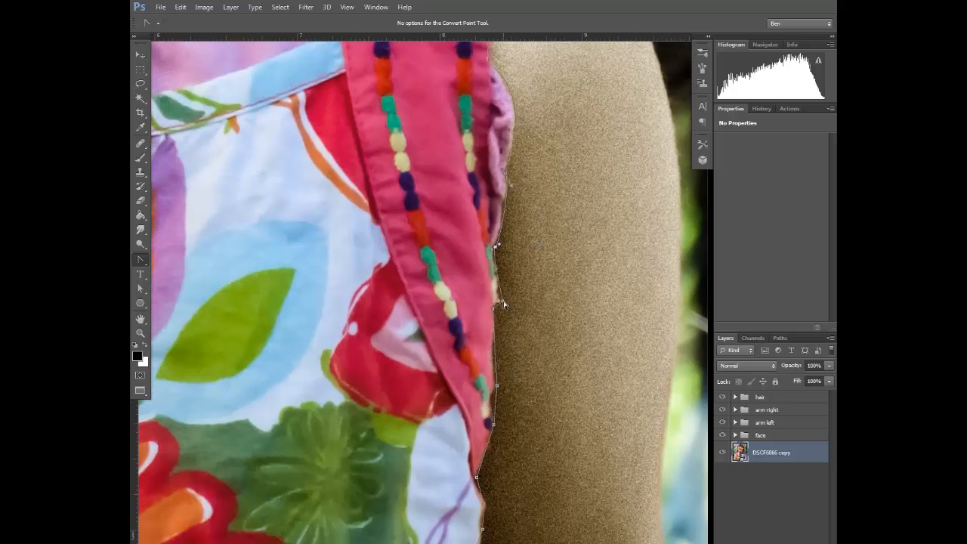
Refine the path's anchor points down the photo-right dress edge to the bottom of the image.
{"action": "left_click", "coordinate": [493, 309]}
{"action": "mouse_move", "coordinate": [497, 387]}
{"action": "left_mouse_down"}
{"action": "mouse_move", "coordinate": [511, 398]}
{"action": "mouse_move", "coordinate": [496, 391]}
{"action": "left_mouse_up"}
{"action": "left_click_drag", "start_coordinate": [500, 427], "coordinate": [495, 431]}
{"action": "left_click_drag", "start_coordinate": [477, 478], "coordinate": [477, 484]}
{"action": "scroll", "coordinate": [493, 529], "scroll_direction": "down", "scroll_amount": 3}
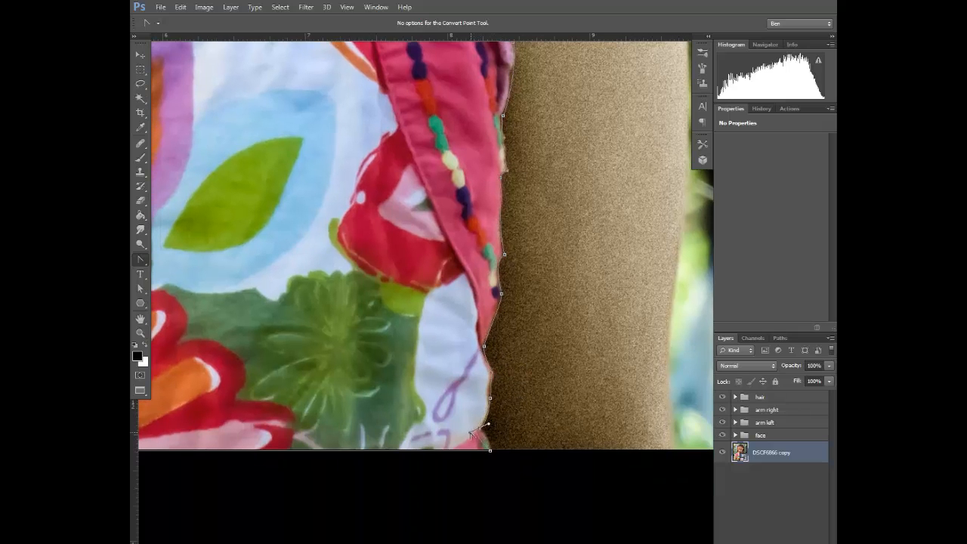
Curve the path up the photo-left dress edge to the underside of the sleeve ruffle.
{"action": "scroll", "coordinate": [348, 412], "scroll_direction": "left", "scroll_amount": 15}
{"action": "left_click_drag", "start_coordinate": [354, 134], "coordinate": [377, 217]}
{"action": "left_click_drag", "start_coordinate": [341, 454], "coordinate": [327, 465]}
{"action": "left_click_drag", "start_coordinate": [427, 290], "coordinate": [401, 419]}
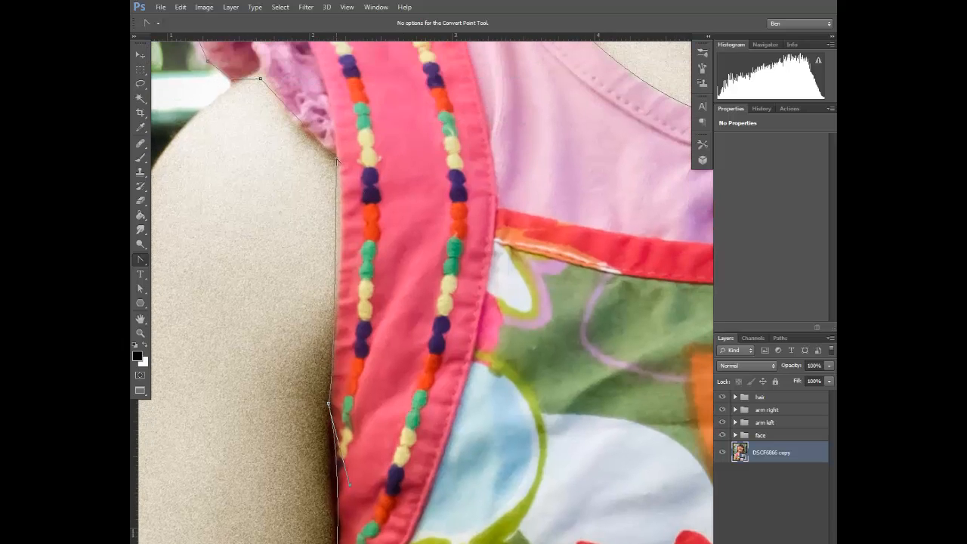
{"action": "mouse_move", "coordinate": [337, 159]}
{"action": "left_mouse_down"}
{"action": "mouse_move", "coordinate": [320, 151]}
{"action": "mouse_move", "coordinate": [321, 161]}
{"action": "left_mouse_up"}
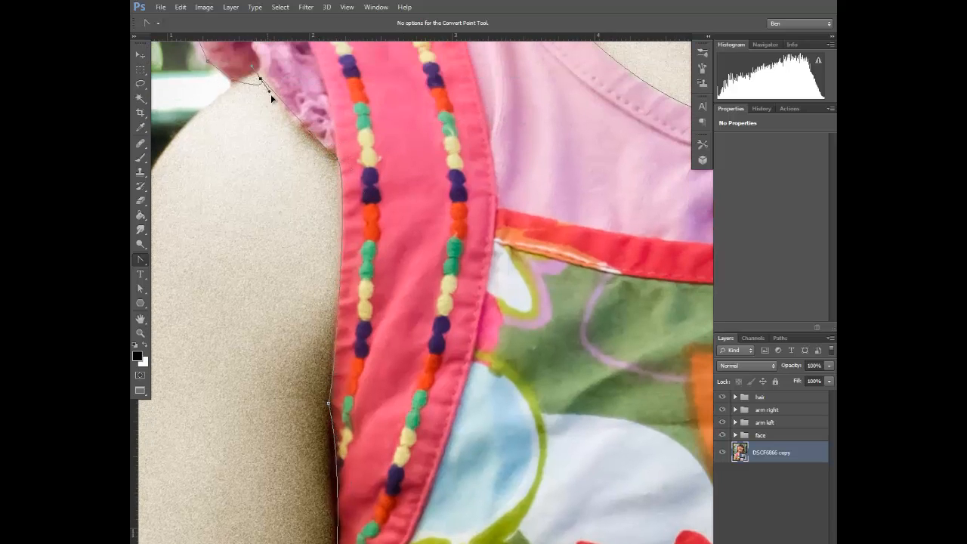
{"action": "left_click_drag", "start_coordinate": [271, 94], "coordinate": [281, 123]}
Add an anchor point below the photo-left sleeve ruffle and curve the path's points around the ruffle and over the strap.
{"action": "right_click", "coordinate": [140, 259]}
{"action": "left_click", "coordinate": [166, 279]}
{"action": "left_click", "coordinate": [296, 129]}
{"action": "right_click", "coordinate": [141, 259]}
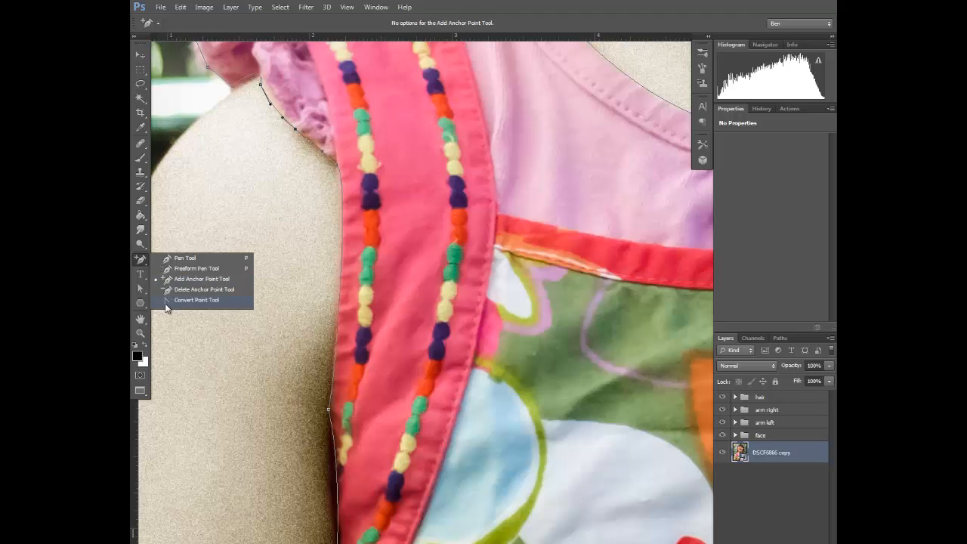
{"action": "left_click", "coordinate": [166, 302]}
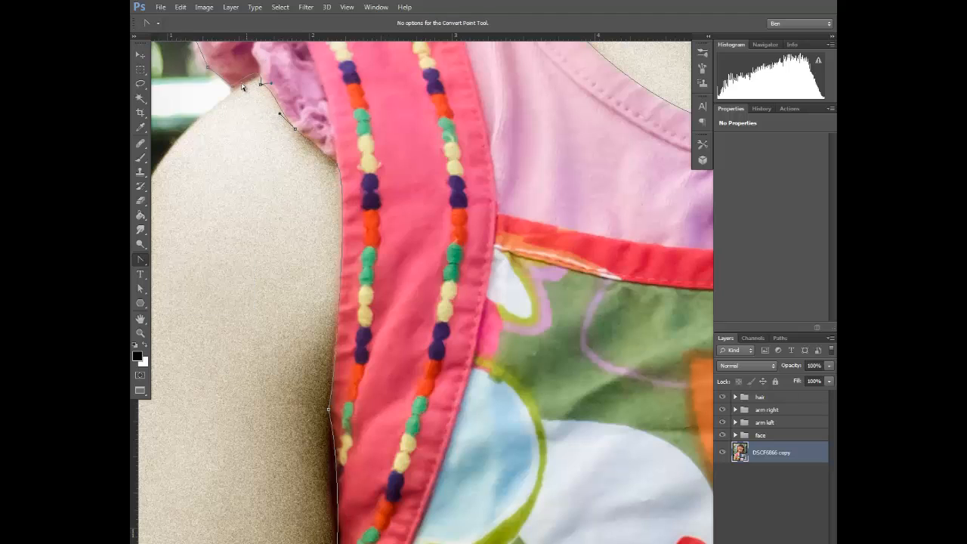
{"action": "left_click_drag", "start_coordinate": [204, 81], "coordinate": [266, 240]}
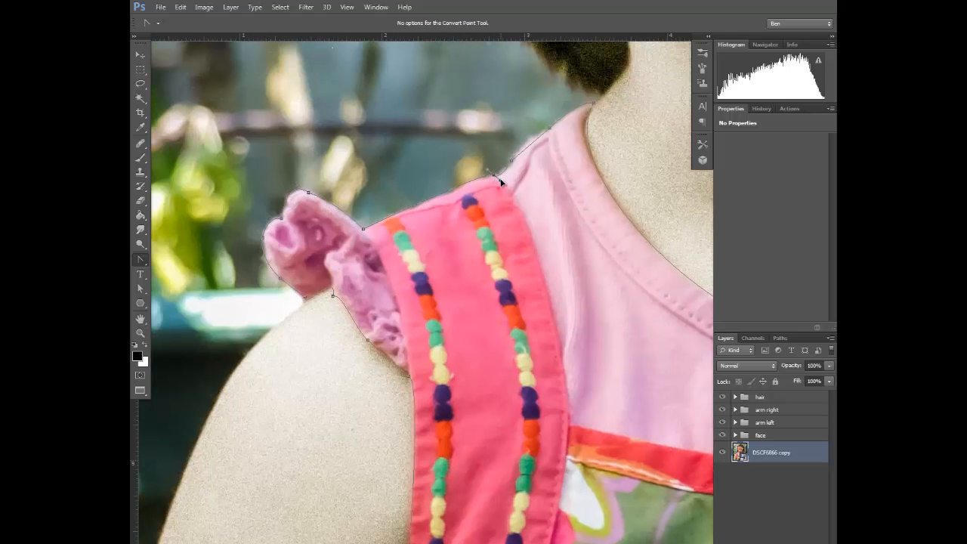
{"action": "left_click_drag", "start_coordinate": [494, 176], "coordinate": [511, 174]}
Make a selection from the finished clothing path.
{"action": "key", "text": "ctrl+0"}
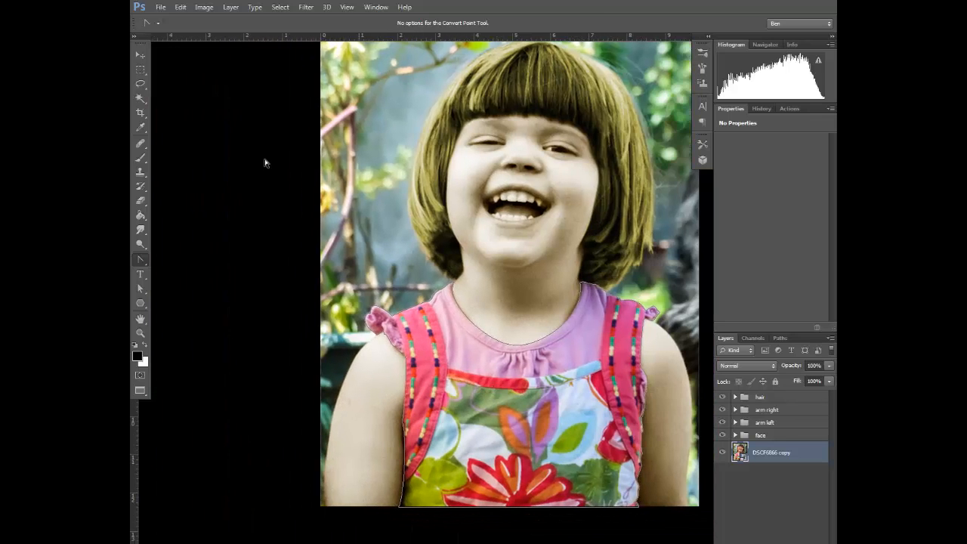
{"action": "right_click", "coordinate": [534, 159]}
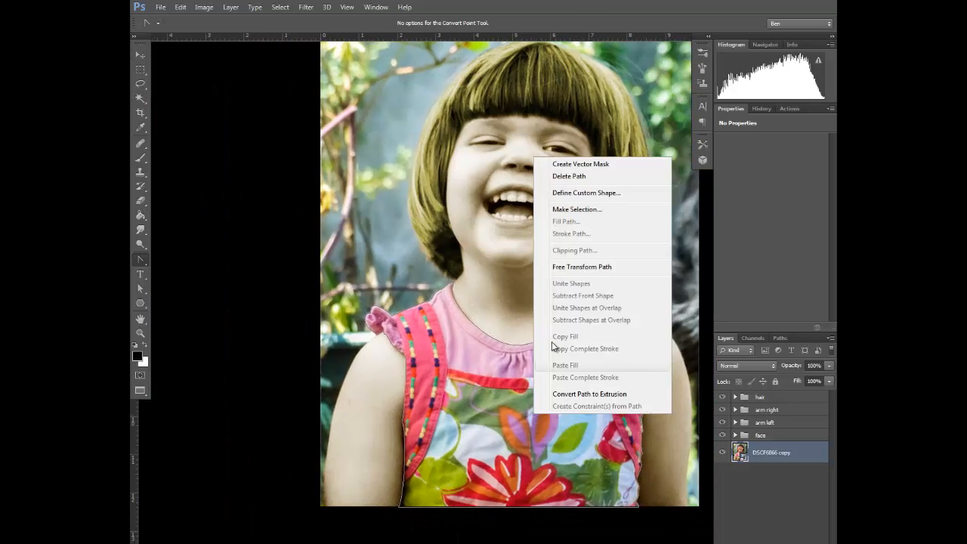
{"action": "left_click", "coordinate": [576, 209]}
{"action": "key", "text": "Return"}
Duplicate the hair group, place the copy below the face group, and replace its layer mask with one from the clothing selection.
{"action": "left_click", "coordinate": [779, 436]}
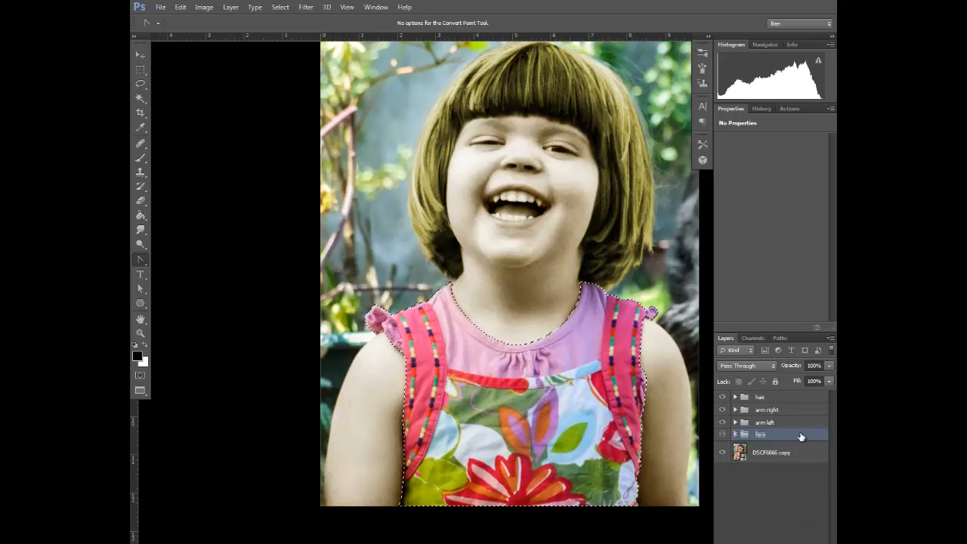
{"action": "left_click", "coordinate": [776, 398]}
{"action": "key", "text": "ctrl+j"}
{"action": "left_click_drag", "start_coordinate": [777, 400], "coordinate": [777, 457]}
{"action": "left_click", "coordinate": [736, 449]}
{"action": "left_click_drag", "start_coordinate": [772, 529], "coordinate": [824, 543]}
{"action": "left_click", "coordinate": [762, 542]}
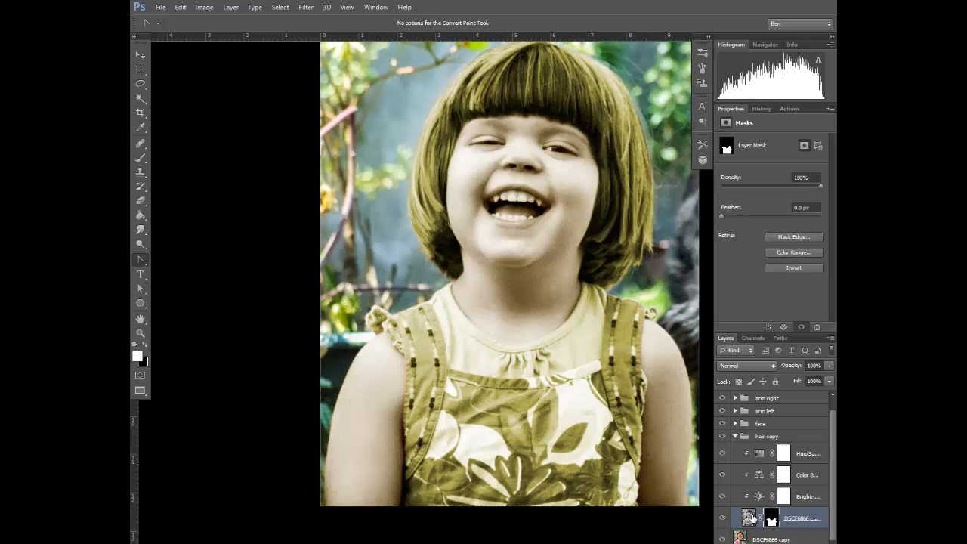
Replace the black-and-white layer in the hair copy group with a rasterized color copy of the photo, keeping the clothing mask.
{"action": "left_click", "coordinate": [748, 518]}
{"action": "right_click", "coordinate": [801, 519]}
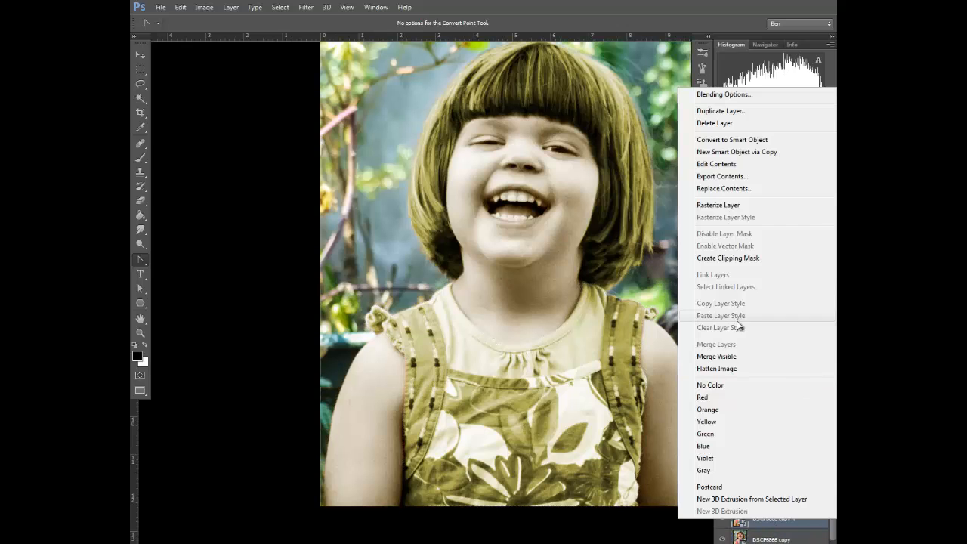
{"action": "left_click", "coordinate": [750, 205]}
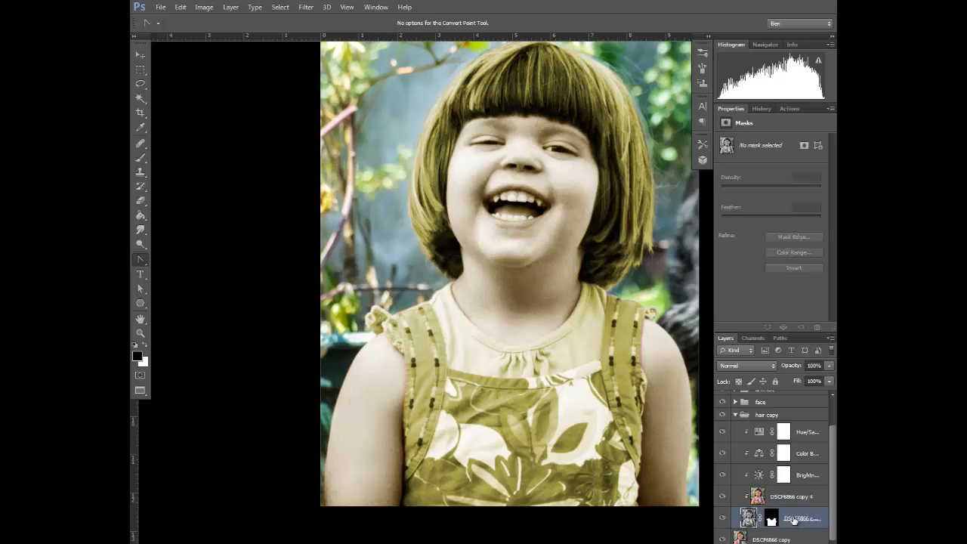
{"action": "left_click_drag", "start_coordinate": [771, 518], "coordinate": [787, 498]}
{"action": "left_click_drag", "start_coordinate": [800, 519], "coordinate": [821, 542]}
Clip the Brightness/Contrast, Color Balance and Hue/Saturation adjustments to the masked color clothing layer.
{"action": "left_click", "coordinate": [807, 497]}
{"action": "left_click", "coordinate": [752, 326]}
{"action": "left_click", "coordinate": [807, 475]}
{"action": "left_click", "coordinate": [752, 327]}
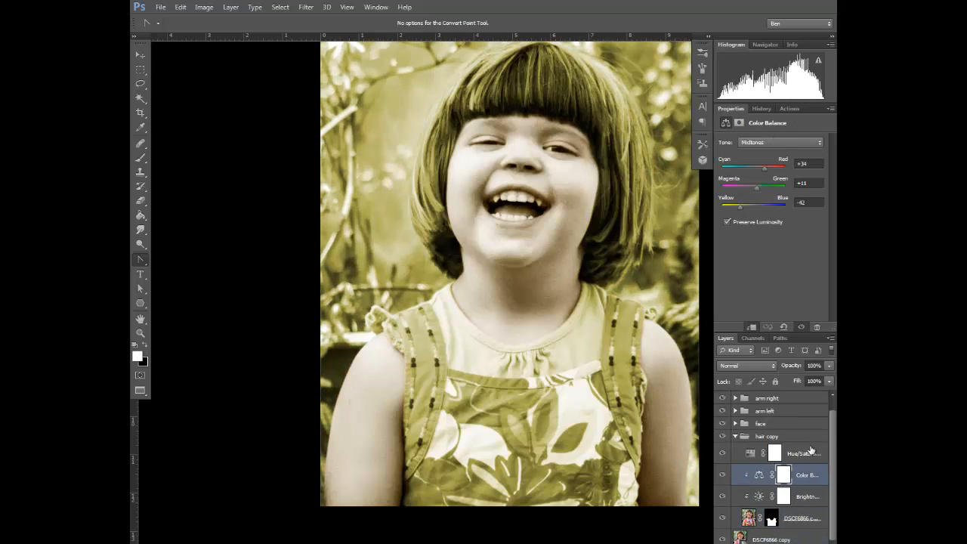
{"action": "left_click", "coordinate": [811, 452]}
{"action": "key", "text": "ctrl+alt+g"}
{"action": "scroll", "coordinate": [797, 469], "scroll_direction": "up", "scroll_amount": 1}
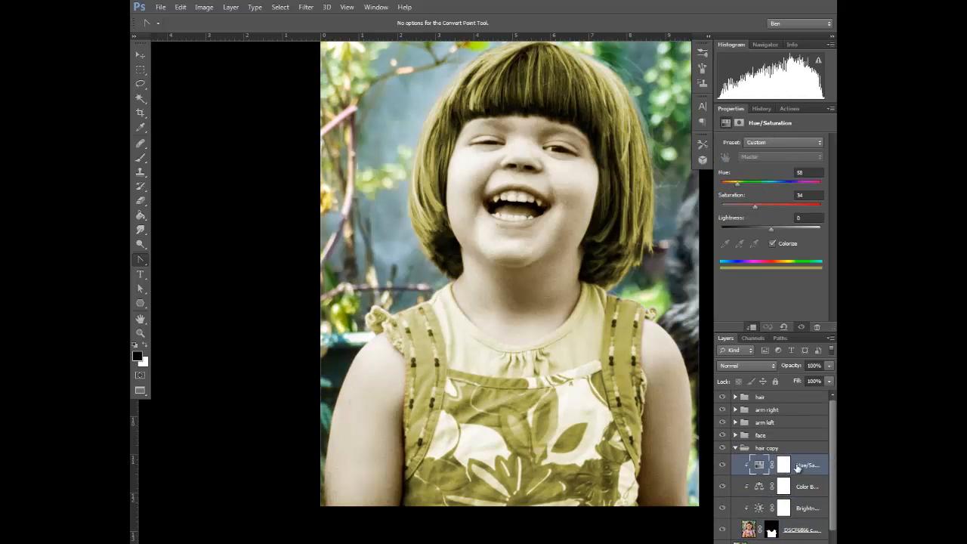
Reapply the Add Noise filter to the color clothing layer and run an image adjustment on it.
{"action": "left_click", "coordinate": [803, 529]}
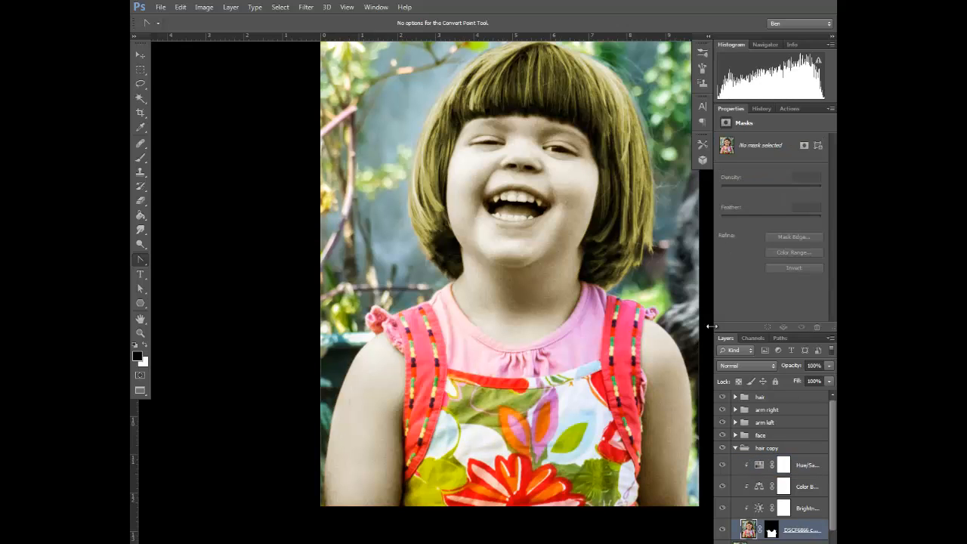
{"action": "left_click", "coordinate": [306, 7]}
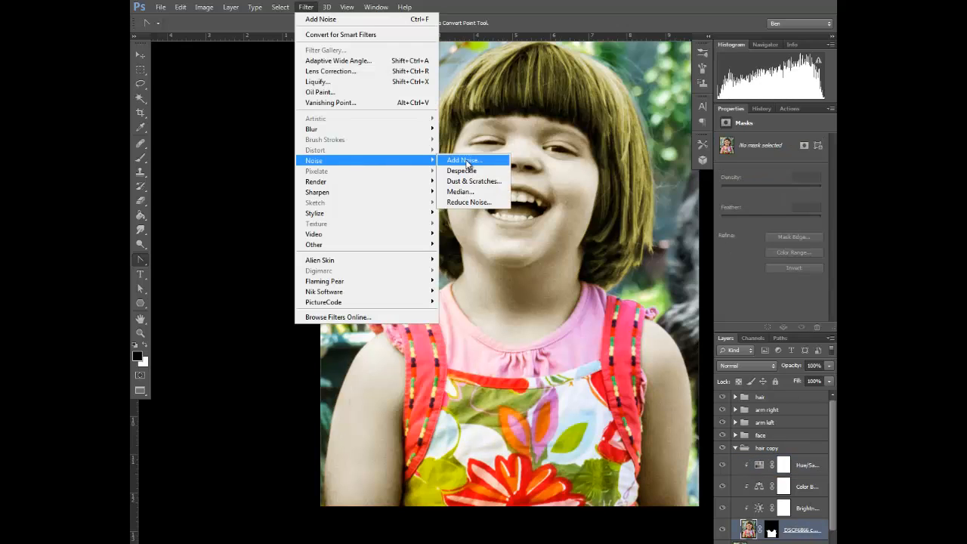
{"action": "left_click", "coordinate": [336, 20]}
{"action": "left_click", "coordinate": [307, 8]}
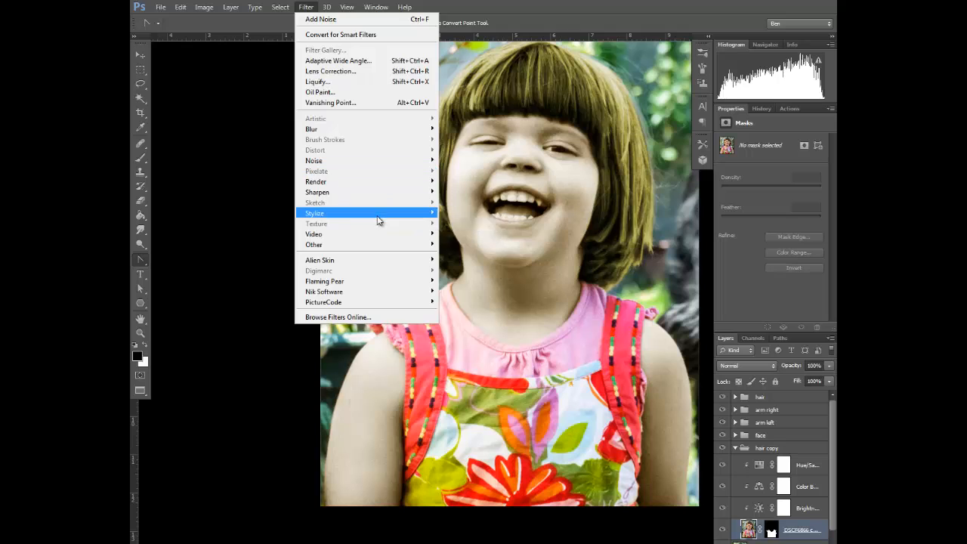
{"action": "mouse_move", "coordinate": [204, 8]}
{"action": "mouse_move", "coordinate": [249, 34]}
{"action": "left_click", "coordinate": [345, 170]}
{"action": "left_click_drag", "start_coordinate": [624, 134], "coordinate": [620, 138]}
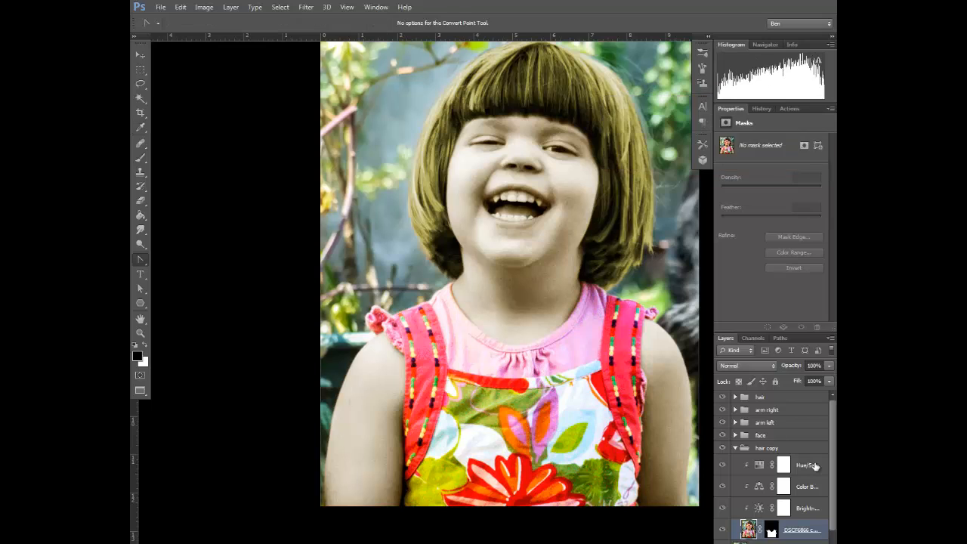
Turn off Colorize in the clothing's Hue/Saturation adjustment and set Hue to +6 and Saturation to +27.
{"action": "left_click", "coordinate": [760, 465]}
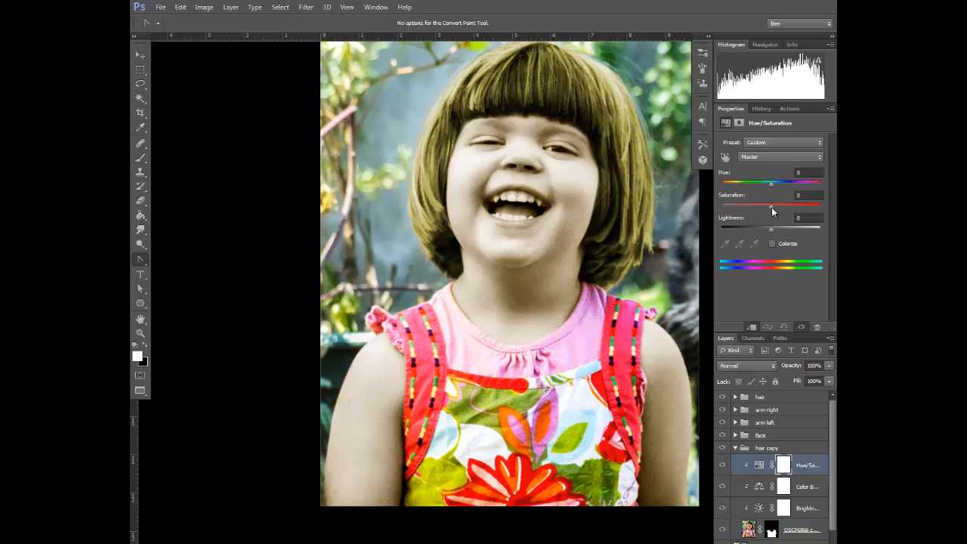
{"action": "left_click", "coordinate": [772, 244]}
{"action": "mouse_move", "coordinate": [771, 184]}
{"action": "left_mouse_down"}
{"action": "mouse_move", "coordinate": [747, 184]}
{"action": "mouse_move", "coordinate": [797, 189]}
{"action": "mouse_move", "coordinate": [745, 189]}
{"action": "mouse_move", "coordinate": [784, 206]}
{"action": "mouse_move", "coordinate": [765, 189]}
{"action": "mouse_move", "coordinate": [775, 189]}
{"action": "left_mouse_up"}
{"action": "left_click", "coordinate": [815, 493]}
{"action": "left_click", "coordinate": [722, 489]}
{"action": "left_click", "coordinate": [722, 488]}
{"action": "left_click", "coordinate": [809, 467]}
Add a second clipped Hue/Saturation adjustment to the clothing with Colorize on, Hue 70, Saturation 25 and Overlay blending.
{"action": "left_click", "coordinate": [772, 542]}
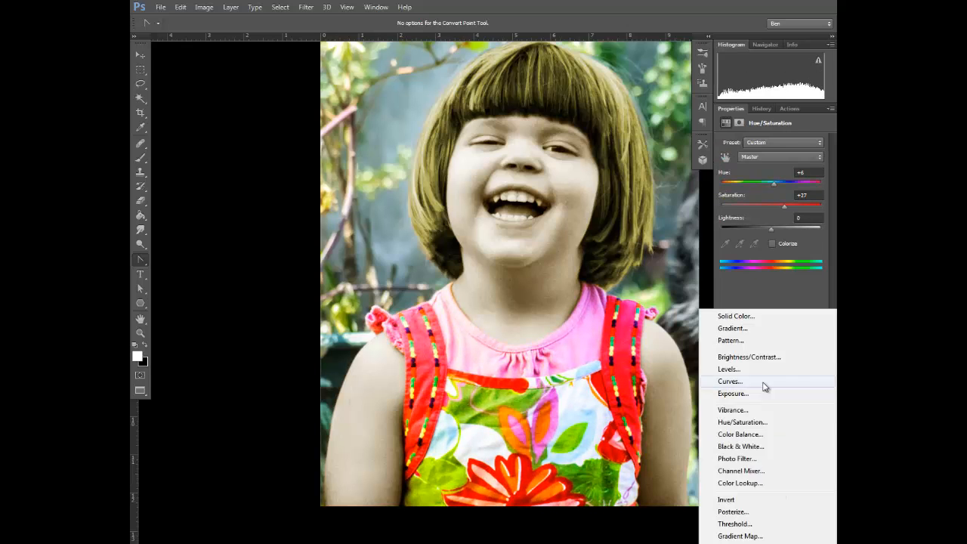
{"action": "left_click", "coordinate": [760, 423]}
{"action": "left_click", "coordinate": [753, 328]}
{"action": "left_click", "coordinate": [774, 244]}
{"action": "mouse_move", "coordinate": [749, 184]}
{"action": "left_mouse_down"}
{"action": "mouse_move", "coordinate": [762, 188]}
{"action": "mouse_move", "coordinate": [741, 195]}
{"action": "left_mouse_up"}
{"action": "left_click", "coordinate": [751, 366]}
{"action": "left_click", "coordinate": [727, 214]}
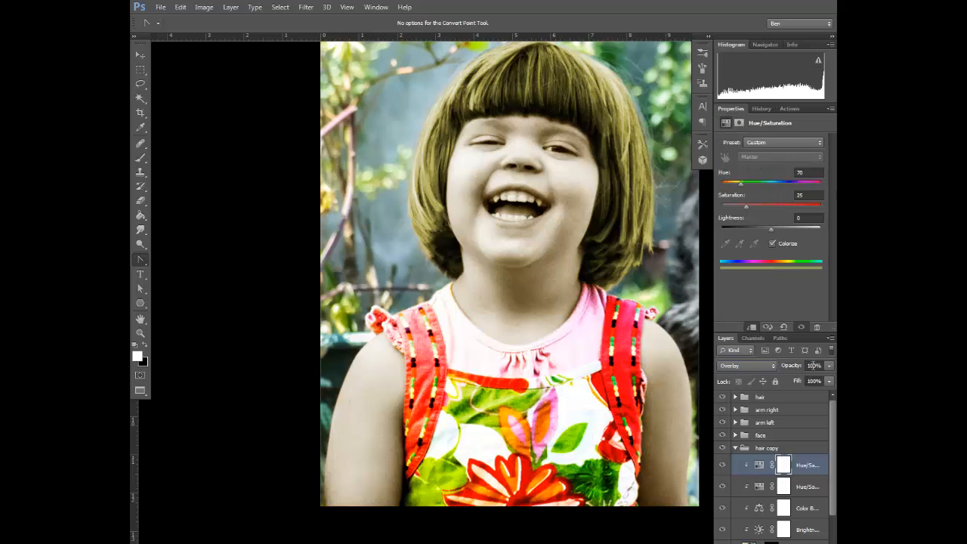
Duplicate the base photo layer below the clothing group and rasterize the copy for the background.
{"action": "left_click", "coordinate": [736, 448]}
{"action": "left_click", "coordinate": [723, 465]}
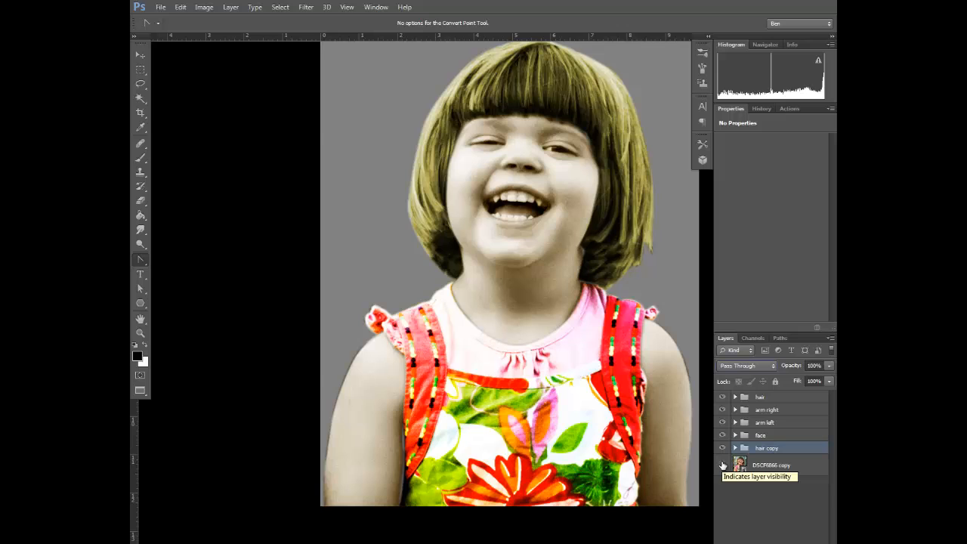
{"action": "left_click", "coordinate": [723, 466]}
{"action": "left_click", "coordinate": [776, 472]}
{"action": "key", "text": "ctrl+j"}
{"action": "right_click", "coordinate": [774, 466]}
{"action": "left_click", "coordinate": [752, 150]}
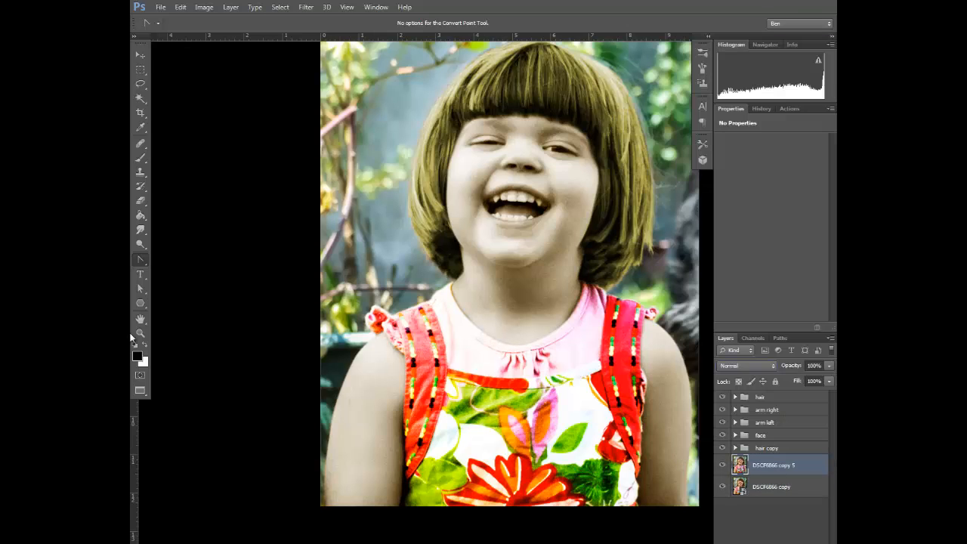
Apply a strong Gaussian Blur to the rasterized background copy until the background details dissolve into soft colors.
{"action": "key", "text": "h"}
{"action": "left_click_drag", "start_coordinate": [428, 275], "coordinate": [346, 306]}
{"action": "left_click", "coordinate": [306, 8]}
{"action": "mouse_move", "coordinate": [415, 129]}
{"action": "left_click", "coordinate": [472, 210]}
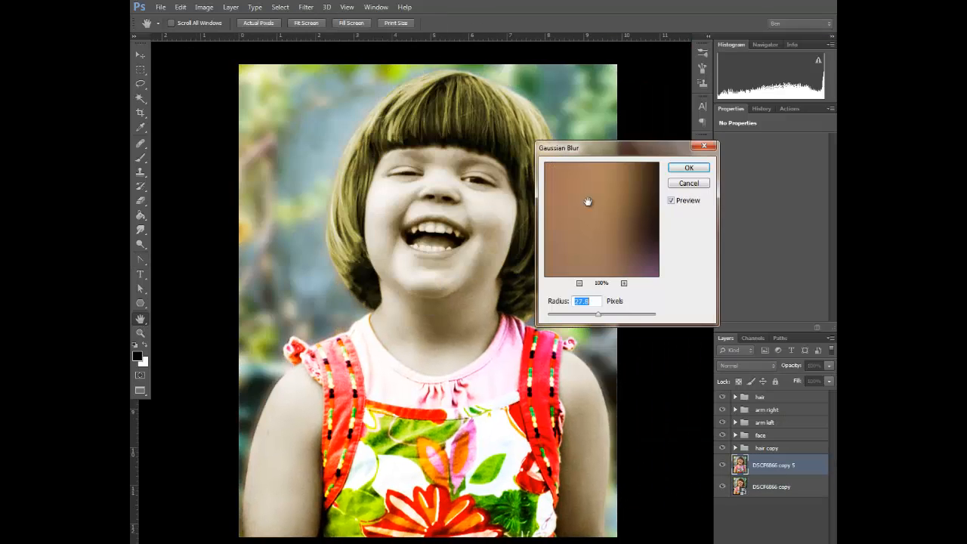
{"action": "mouse_move", "coordinate": [635, 318]}
{"action": "left_mouse_down"}
{"action": "mouse_move", "coordinate": [646, 319]}
{"action": "mouse_move", "coordinate": [620, 319]}
{"action": "left_mouse_up"}
{"action": "left_click", "coordinate": [692, 168]}
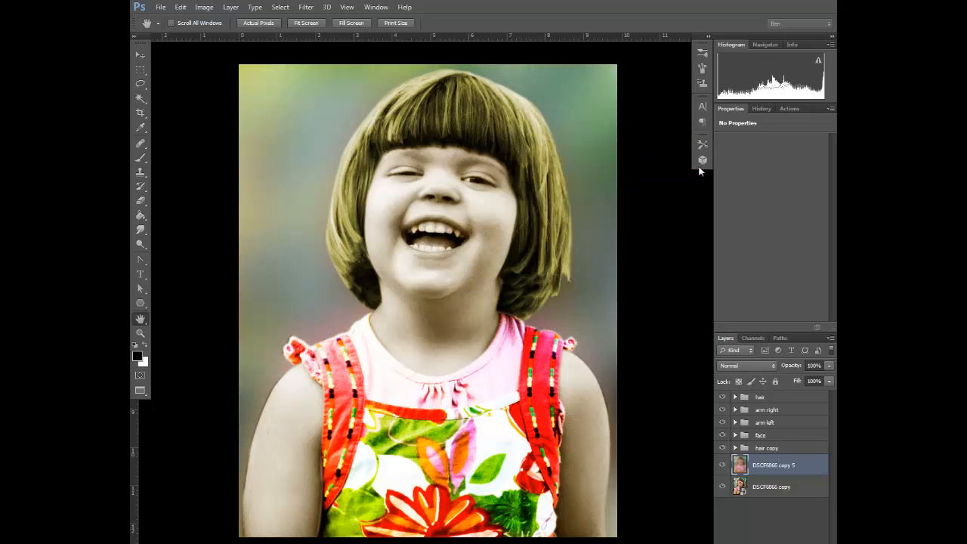
Add a Vibrance adjustment layer above the blurred background with Vibrance +77 and Saturation +20.
{"action": "left_click", "coordinate": [801, 542]}
{"action": "left_click", "coordinate": [794, 406]}
{"action": "left_click_drag", "start_coordinate": [773, 152], "coordinate": [782, 179]}
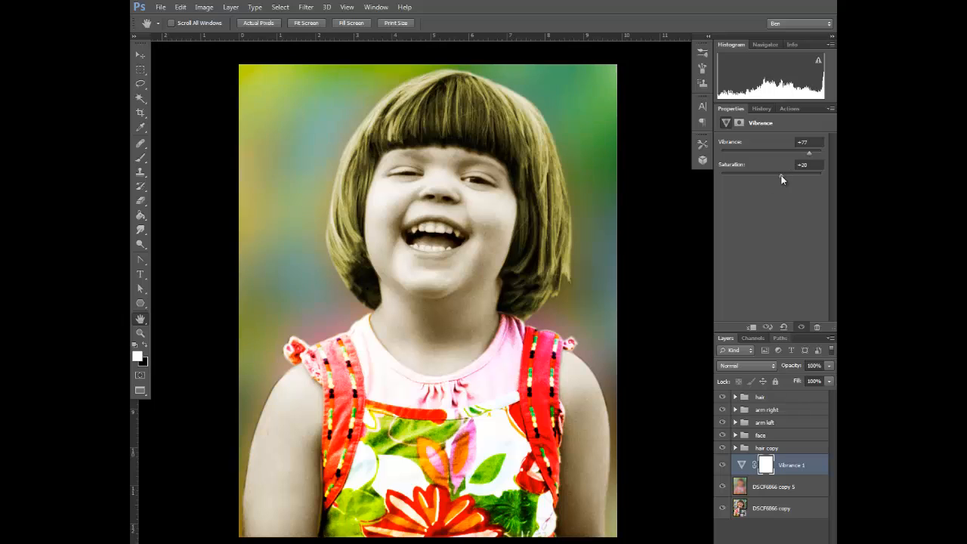
Make another copy of the base photo layer and rasterize it.
{"action": "left_click", "coordinate": [787, 487]}
{"action": "left_click", "coordinate": [792, 510]}
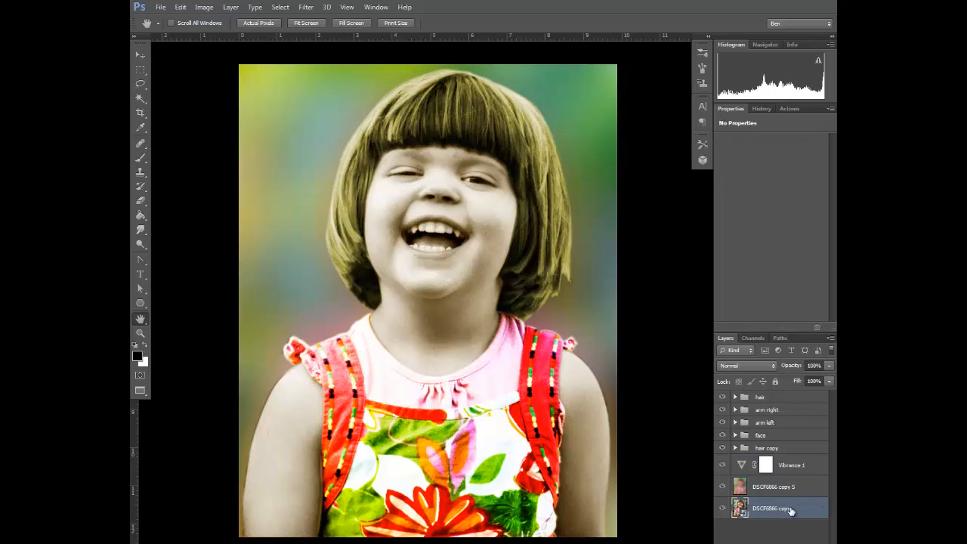
{"action": "left_click_drag", "start_coordinate": [792, 508], "coordinate": [805, 543]}
{"action": "right_click", "coordinate": [794, 509]}
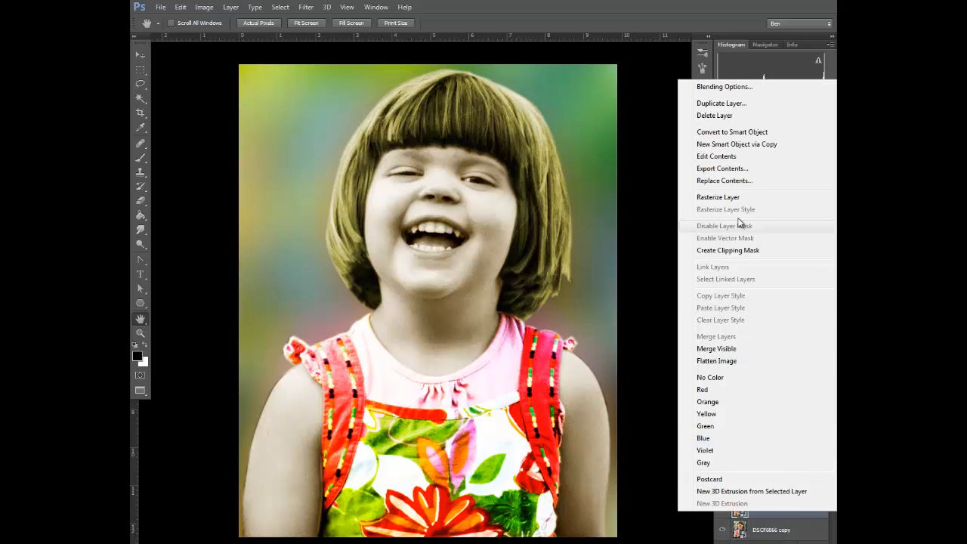
{"action": "left_click", "coordinate": [737, 197]}
Apply a High Pass filter to the new photo copy and blend it in Overlay mode above the blurred background.
{"action": "left_click", "coordinate": [306, 8]}
{"action": "mouse_move", "coordinate": [375, 245]}
{"action": "left_click", "coordinate": [461, 256]}
{"action": "left_click", "coordinate": [735, 93]}
{"action": "left_click_drag", "start_coordinate": [780, 509], "coordinate": [779, 475]}
{"action": "left_click", "coordinate": [749, 366]}
{"action": "left_click", "coordinate": [738, 216]}
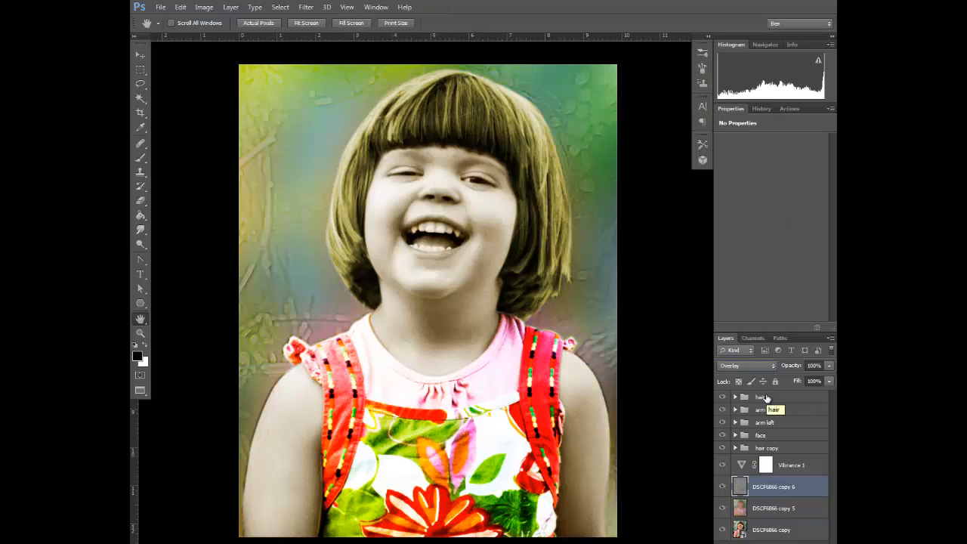
Put the arm right, arm left and face groups together in one new group below the hair group.
{"action": "left_click", "coordinate": [790, 437]}
{"action": "left_click", "coordinate": [798, 424]}
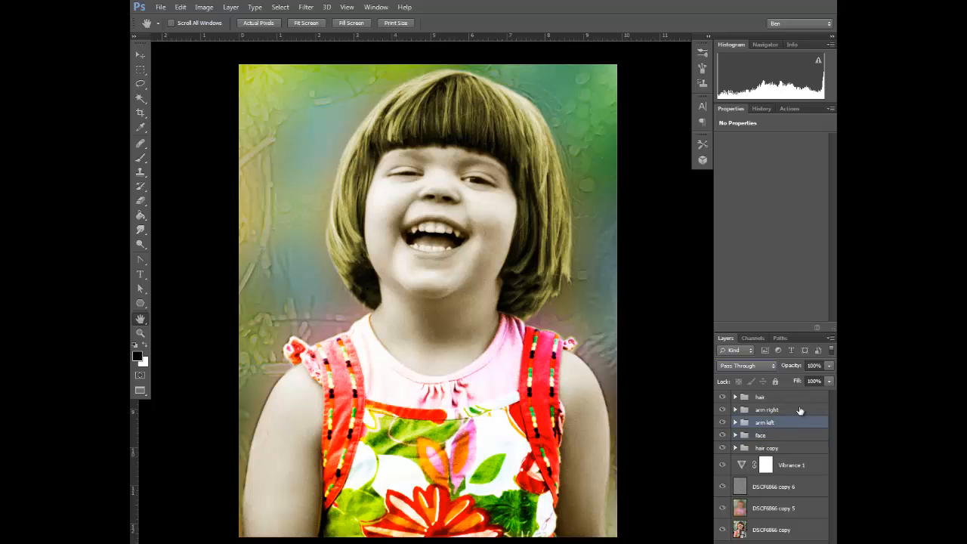
{"action": "left_click", "coordinate": [801, 412]}
{"action": "left_click", "coordinate": [792, 543]}
{"action": "left_click", "coordinate": [787, 423]}
{"action": "left_click", "coordinate": [789, 448], "text": "shift"}
{"action": "left_click_drag", "start_coordinate": [797, 425], "coordinate": [786, 410]}
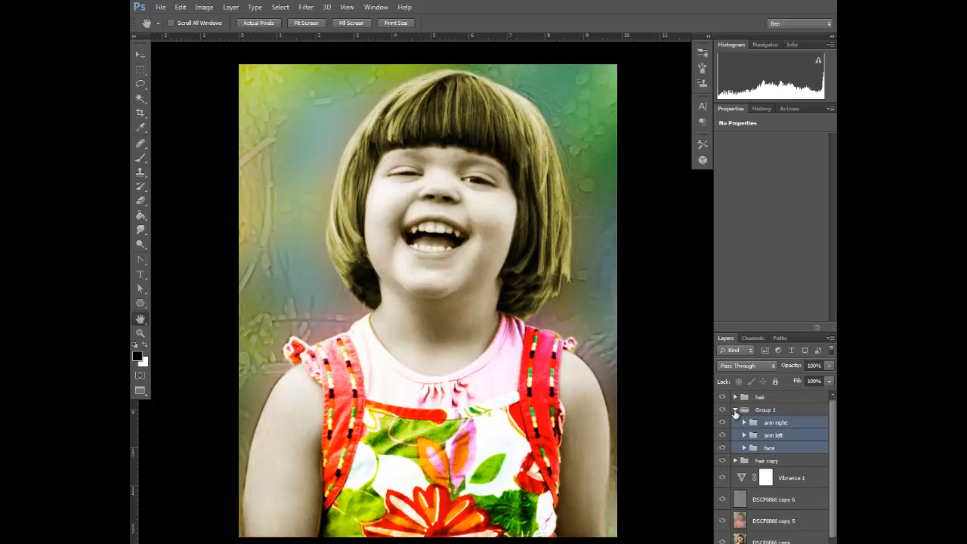
Add a Hue/Saturation adjustment clipped above the combined arms and face group, with Colorize on and Hue 94.
{"action": "left_click", "coordinate": [735, 410]}
{"action": "left_click", "coordinate": [780, 543]}
{"action": "left_click", "coordinate": [792, 422]}
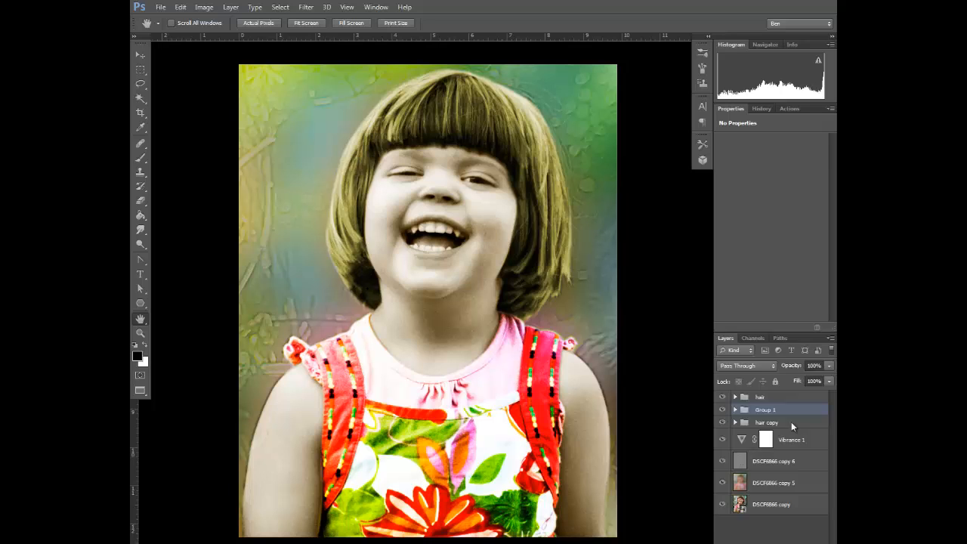
{"action": "left_click", "coordinate": [772, 243]}
{"action": "left_click", "coordinate": [757, 432]}
{"action": "left_click", "coordinate": [758, 415]}
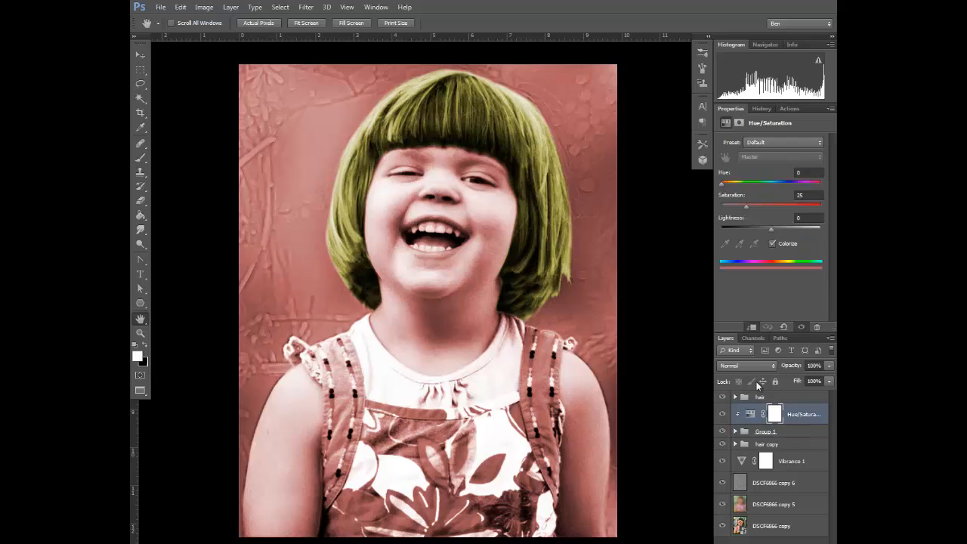
{"action": "left_click_drag", "start_coordinate": [768, 189], "coordinate": [748, 188]}
Add a layer mask to Group 1 and expand the group below the Hue/Saturation adjustment.
{"action": "left_click", "coordinate": [768, 482]}
{"action": "left_click", "coordinate": [744, 461]}
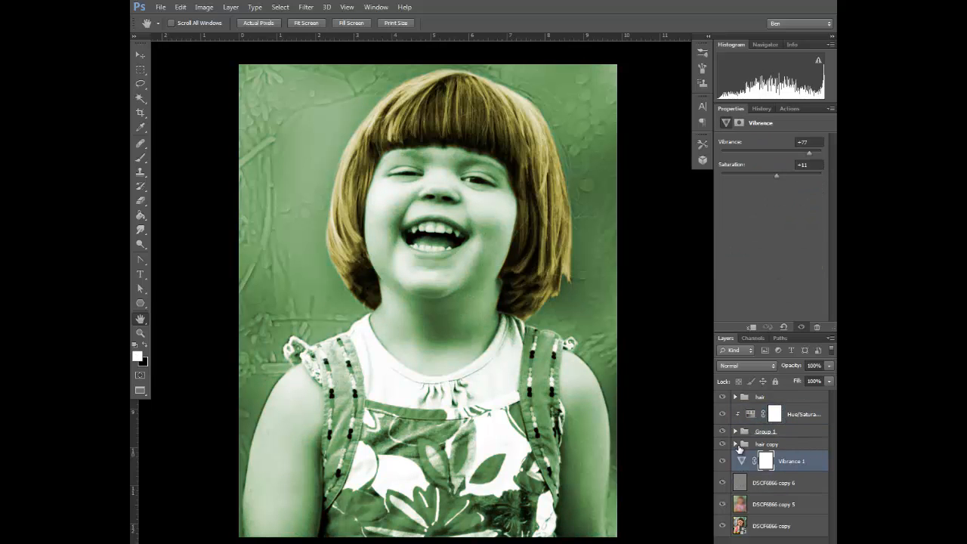
{"action": "left_click", "coordinate": [804, 417]}
{"action": "left_click", "coordinate": [789, 434]}
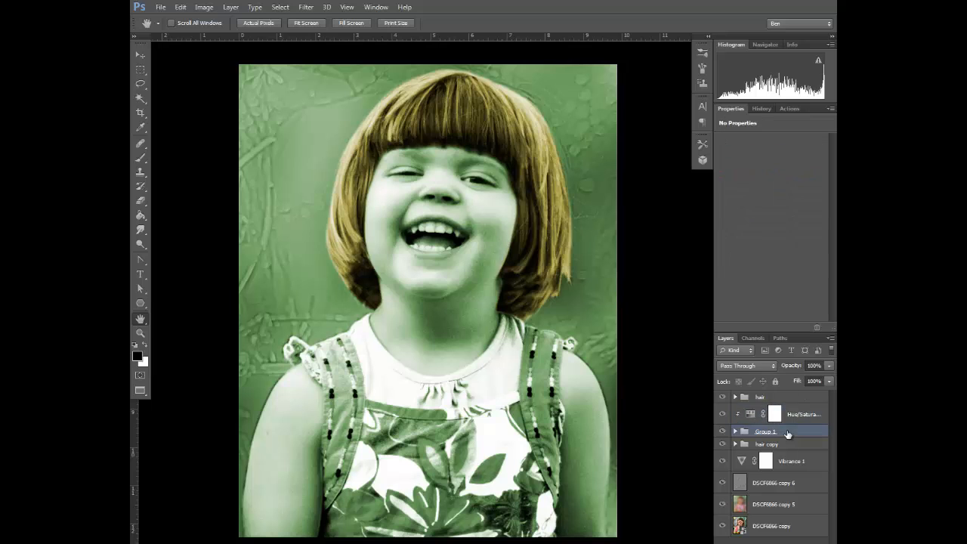
{"action": "left_click", "coordinate": [772, 541]}
{"action": "left_click", "coordinate": [735, 436]}
{"action": "left_click", "coordinate": [800, 422]}
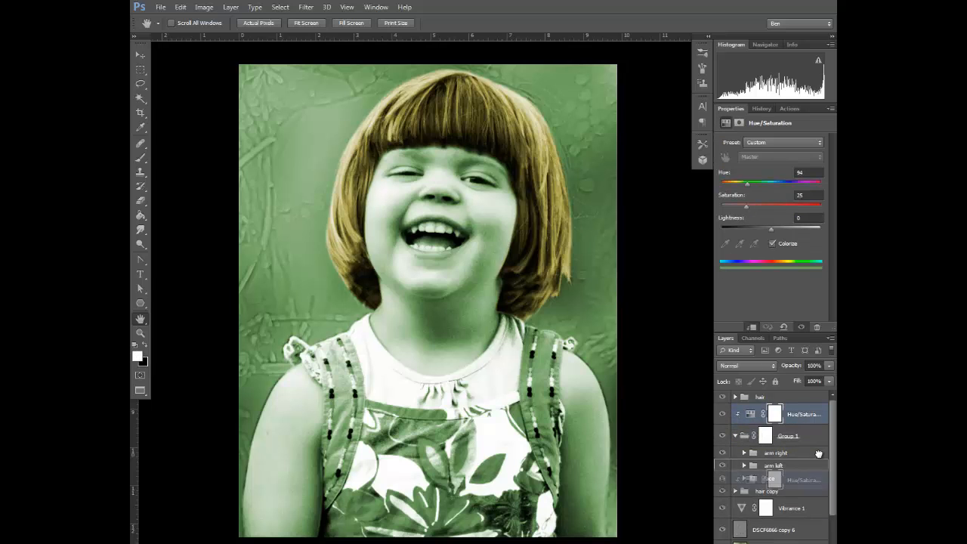
Set the Hue/Saturation adjustment to Hue 52 and Saturation 36, and place a duplicate clipped inside the arm right group.
{"action": "left_click_drag", "start_coordinate": [747, 184], "coordinate": [758, 207]}
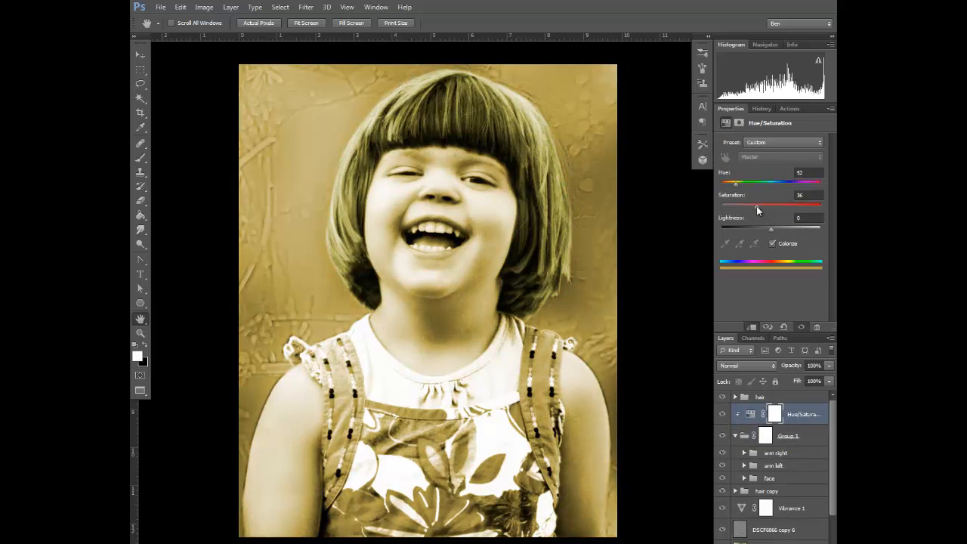
{"action": "left_click", "coordinate": [802, 413]}
{"action": "key", "text": "ctrl+j"}
{"action": "left_click_drag", "start_coordinate": [806, 404], "coordinate": [804, 470]}
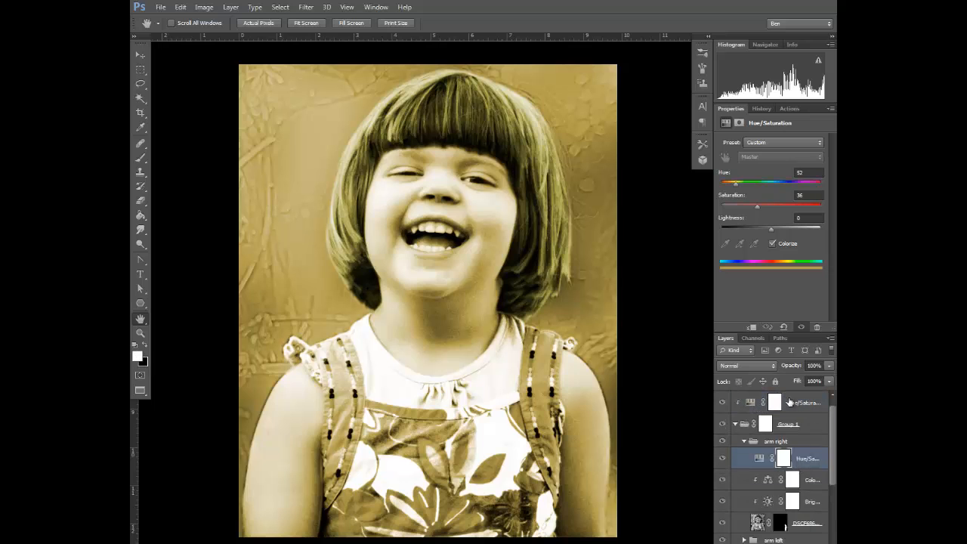
{"action": "left_click", "coordinate": [746, 443]}
{"action": "left_click", "coordinate": [745, 442]}
{"action": "left_click", "coordinate": [813, 463]}
{"action": "left_click", "coordinate": [744, 443]}
Duplicate the Hue/Saturation adjustment again and place the copy clipped at the top of the arm left group.
{"action": "left_click", "coordinate": [744, 454]}
{"action": "left_click", "coordinate": [801, 412]}
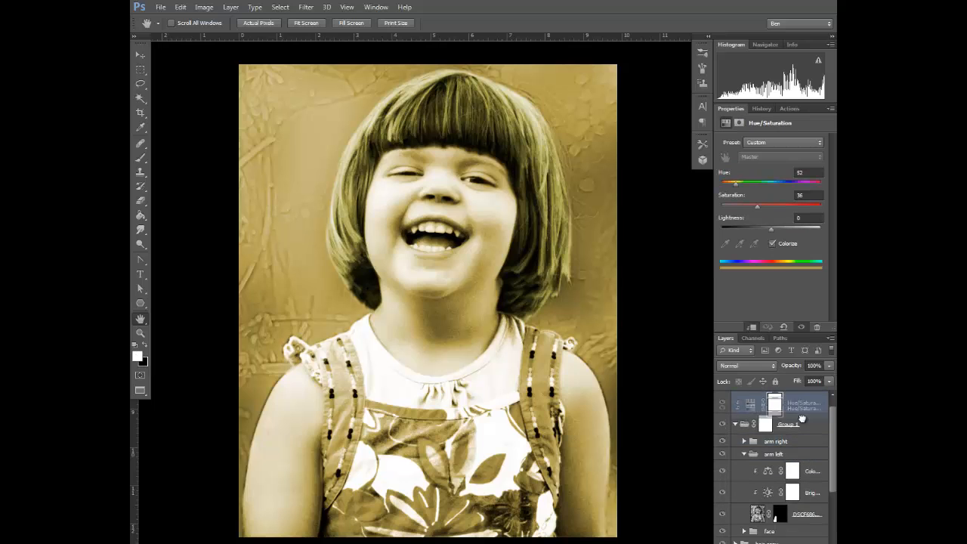
{"action": "key", "text": "ctrl+j"}
{"action": "left_click_drag", "start_coordinate": [810, 428], "coordinate": [807, 487]}
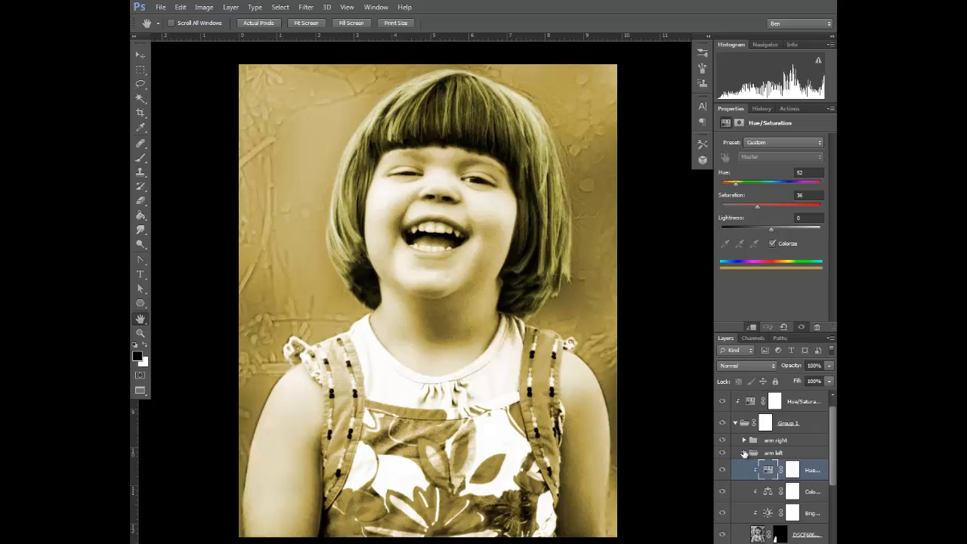
{"action": "left_click", "coordinate": [745, 454]}
Move the remaining Hue/Saturation adjustment clipped into the face group and set it to Hue 48 and Saturation 37.
{"action": "left_click", "coordinate": [744, 465]}
{"action": "left_click_drag", "start_coordinate": [806, 403], "coordinate": [808, 495]}
{"action": "left_click", "coordinate": [752, 328]}
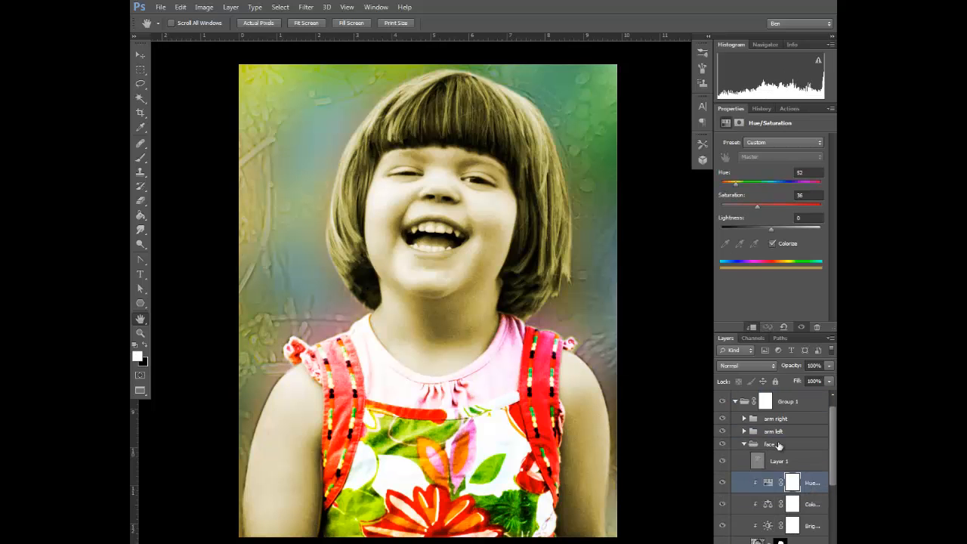
{"action": "left_click_drag", "start_coordinate": [736, 184], "coordinate": [774, 231]}
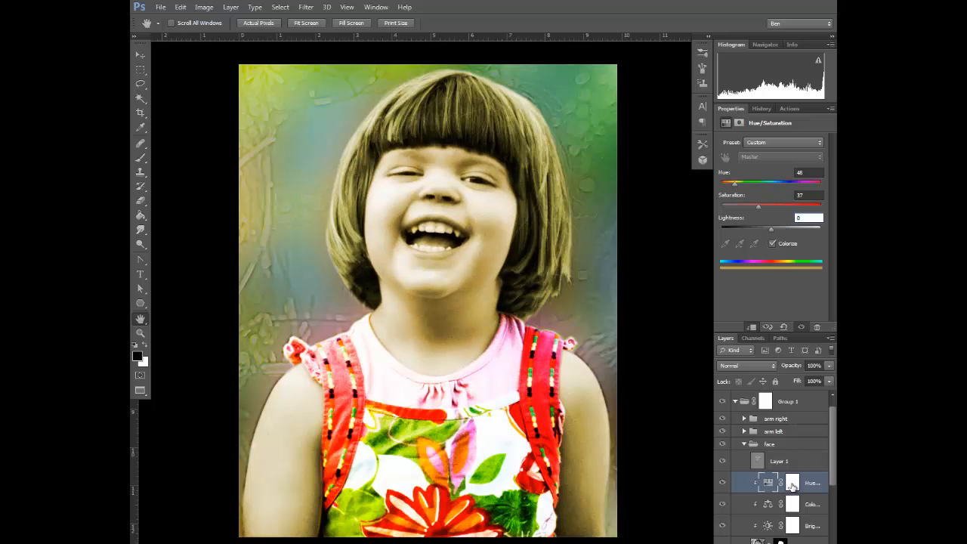
{"action": "left_click", "coordinate": [744, 445]}
Try lowering the opacity of the blurred background layer to 66%.
{"action": "left_click", "coordinate": [767, 518]}
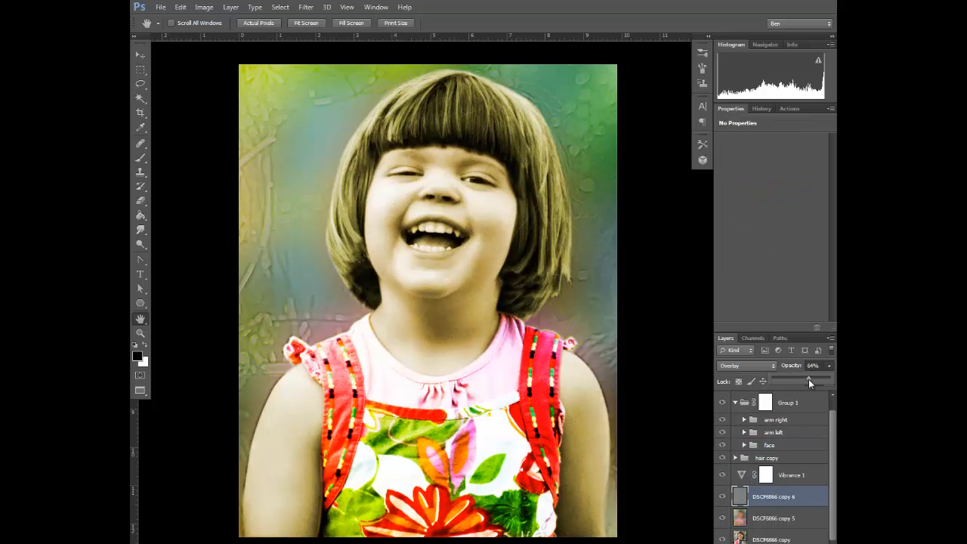
{"action": "left_click_drag", "start_coordinate": [828, 367], "coordinate": [811, 384]}
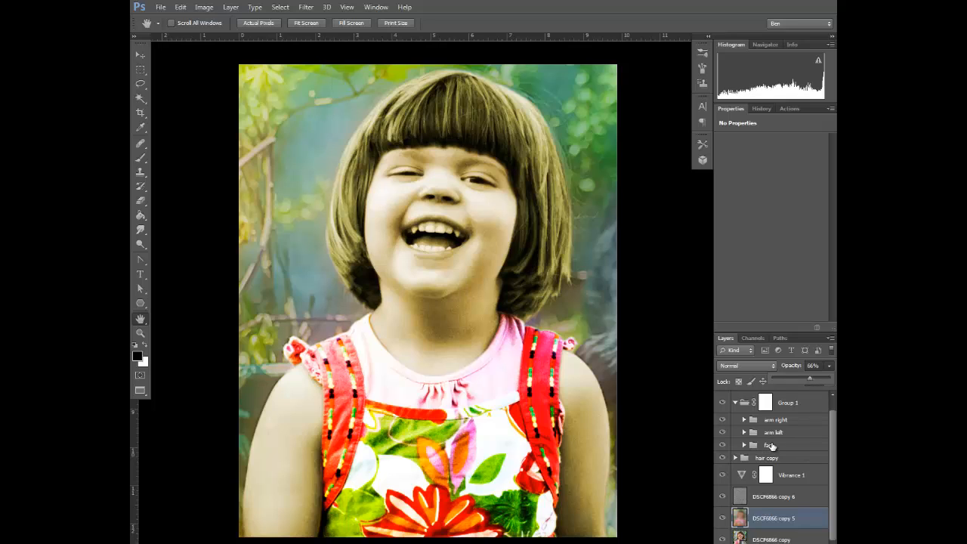
Collapse Group 1 and delete its layer mask.
{"action": "left_click", "coordinate": [736, 403]}
{"action": "left_click_drag", "start_coordinate": [766, 414], "coordinate": [816, 541]}
{"action": "left_click", "coordinate": [437, 216]}
Rename Group 1 as body and the hair copy group as clothes.
{"action": "double_click", "coordinate": [769, 411]}
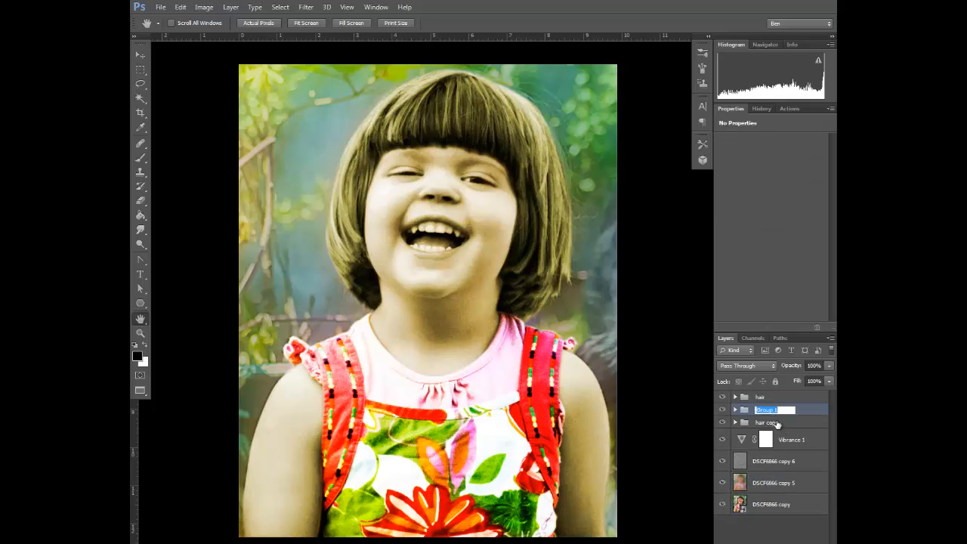
{"action": "double_click", "coordinate": [779, 423]}
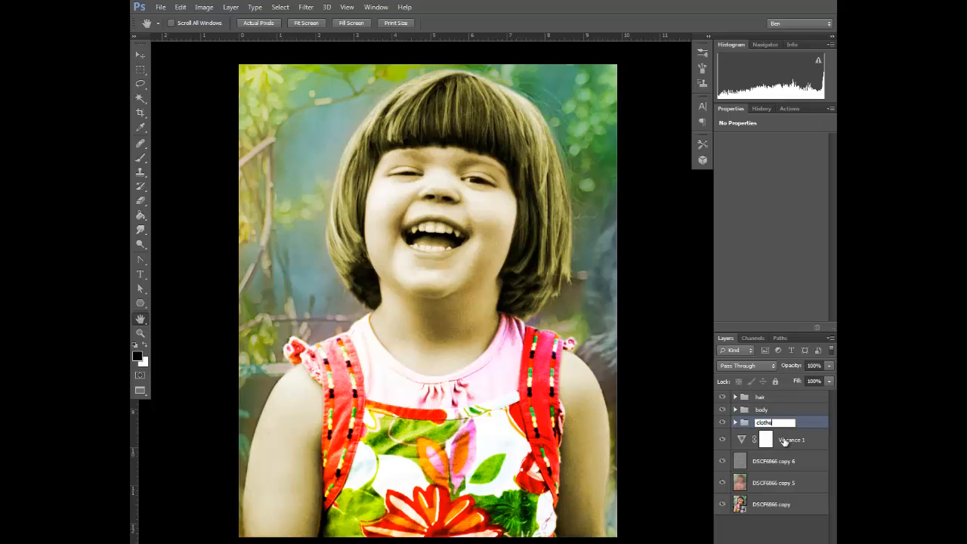
{"action": "left_click", "coordinate": [803, 423]}
Restore the blurred background layer to 100% opacity and hide the High Pass layer above it.
{"action": "left_click", "coordinate": [753, 460]}
{"action": "left_click", "coordinate": [771, 483]}
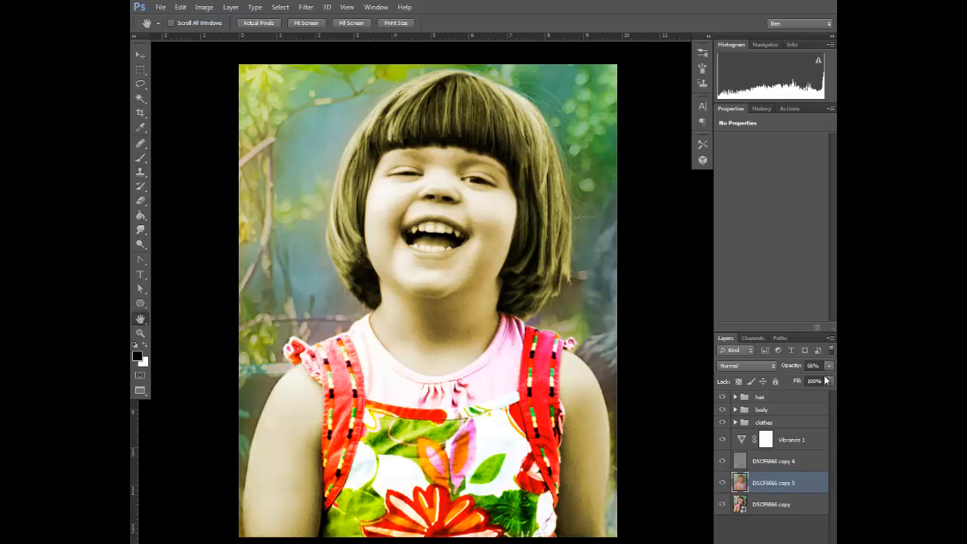
{"action": "left_click", "coordinate": [723, 461]}
{"action": "left_click", "coordinate": [724, 463]}
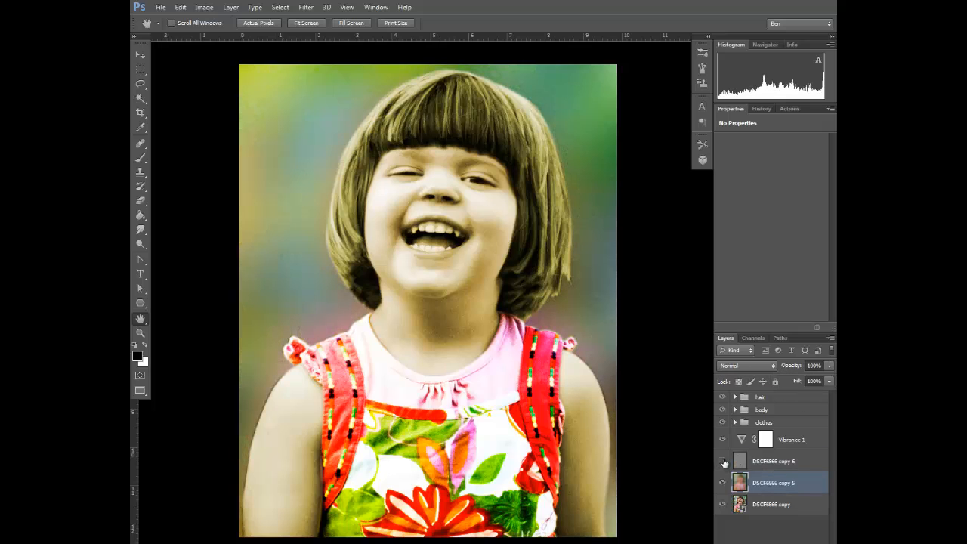
Add an empty layer above the hair group and select the whole canvas on it.
{"action": "left_click", "coordinate": [787, 398]}
{"action": "key", "text": "ctrl+alt+shift+e"}
{"action": "left_click", "coordinate": [280, 7]}
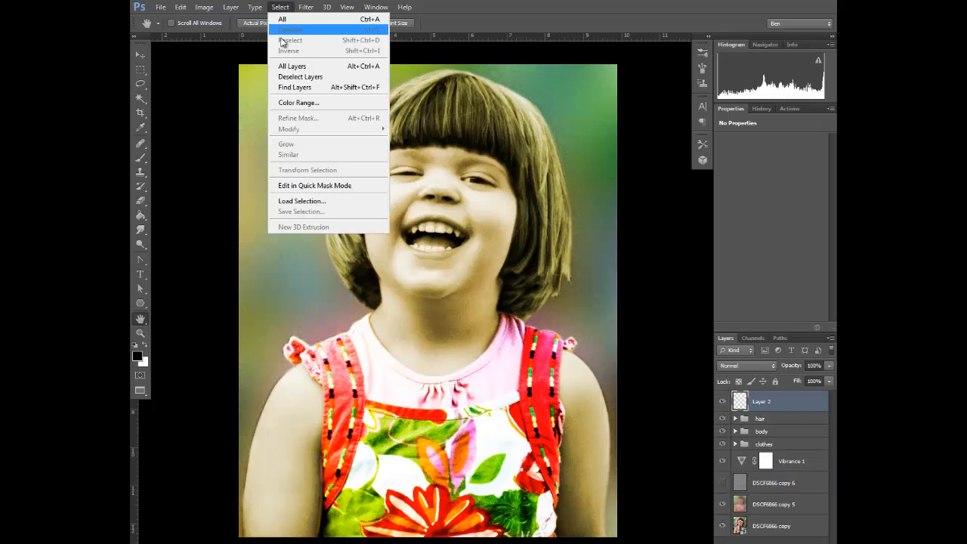
{"action": "left_click", "coordinate": [302, 67]}
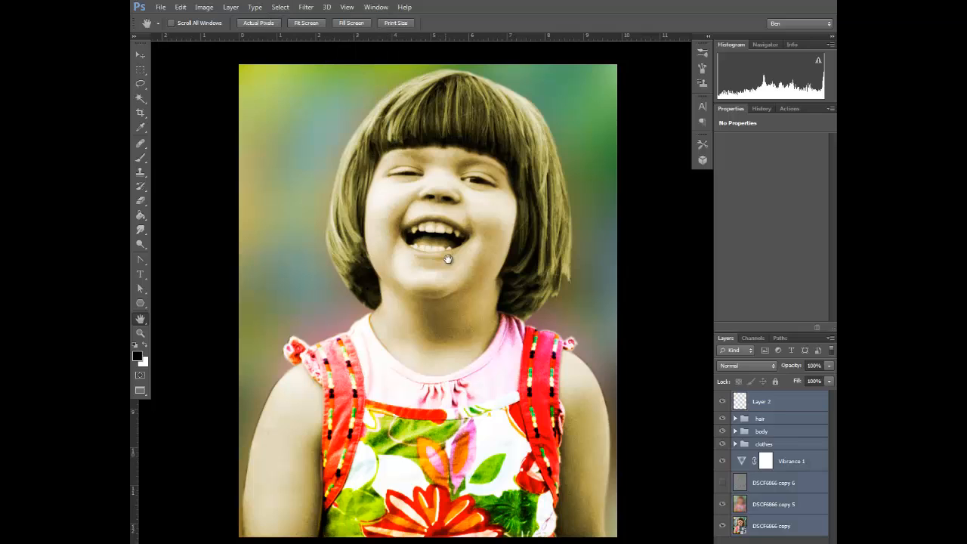
{"action": "left_click", "coordinate": [255, 7]}
{"action": "left_click", "coordinate": [318, 117]}
{"action": "left_click", "coordinate": [519, 353]}
Convert the full-canvas selection into a 200-pixel border selection.
{"action": "left_click", "coordinate": [280, 8]}
{"action": "mouse_move", "coordinate": [303, 128]}
{"action": "left_click", "coordinate": [427, 129]}
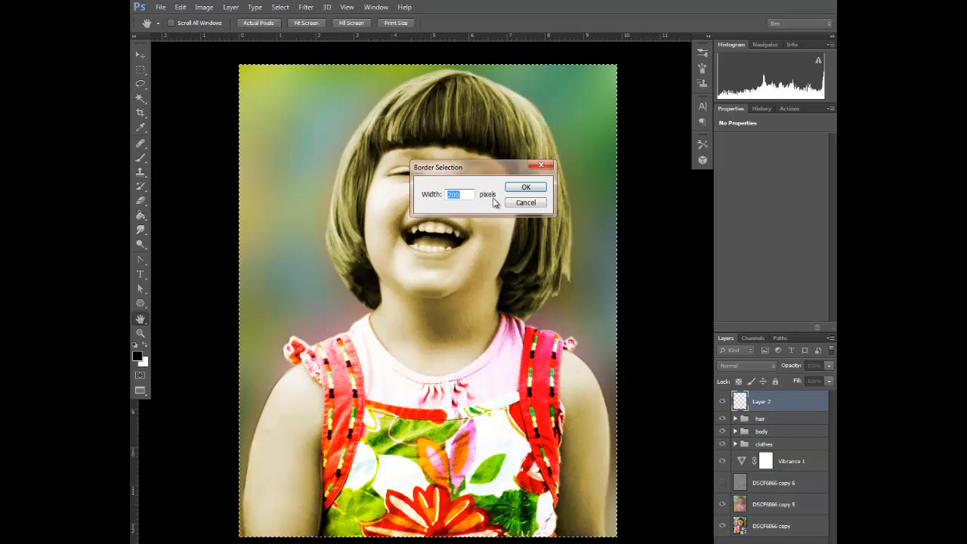
{"action": "left_click", "coordinate": [514, 190]}
Soften the border selection, fill it with black on the empty layer and deselect.
{"action": "left_click", "coordinate": [282, 8]}
{"action": "left_click", "coordinate": [414, 140]}
{"action": "left_click", "coordinate": [545, 177]}
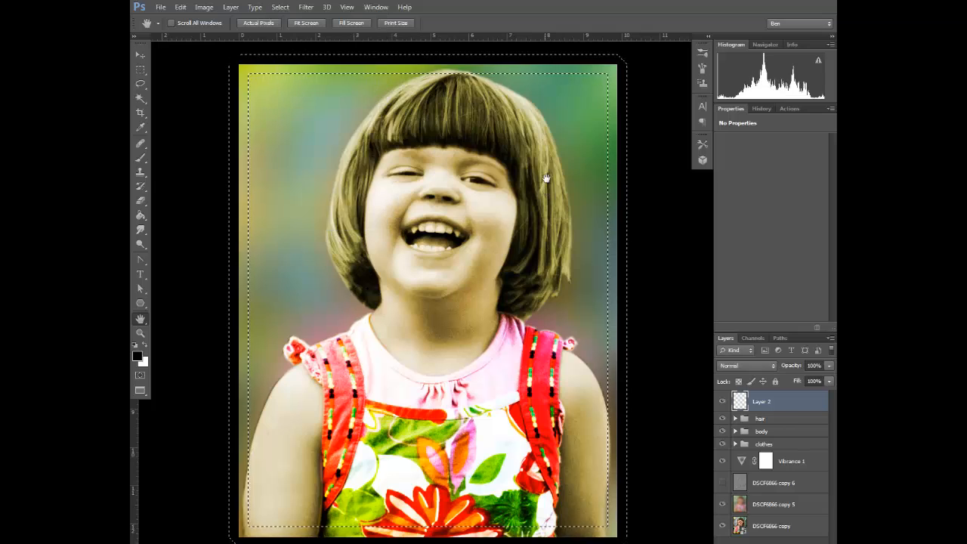
{"action": "left_click", "coordinate": [140, 215]}
{"action": "left_click", "coordinate": [251, 87]}
{"action": "key", "text": "ctrl+d"}
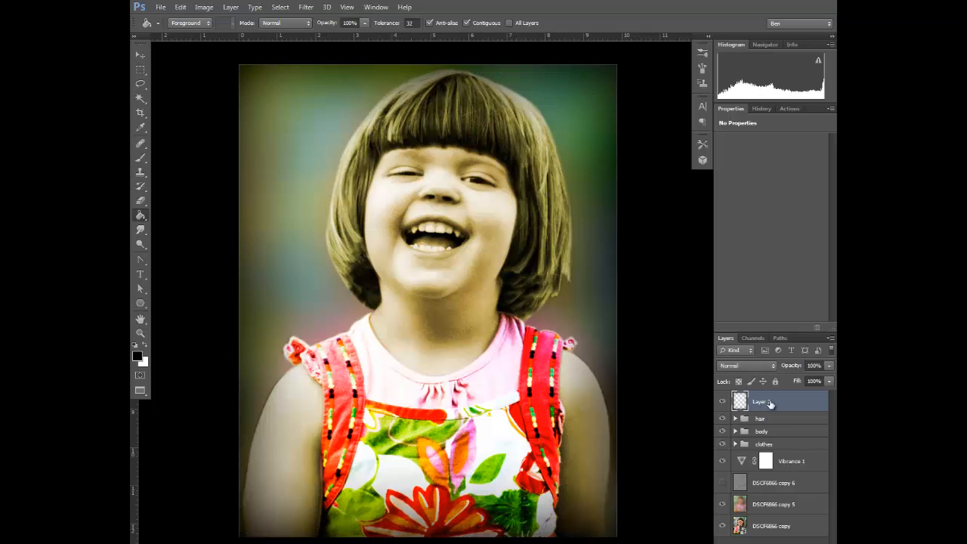
Change the dark border layer's blend mode and duplicate it, setting the copy to Multiply at 77% opacity.
{"action": "left_click", "coordinate": [747, 365]}
{"action": "left_click", "coordinate": [744, 219]}
{"action": "key", "text": "ctrl+j"}
{"action": "left_click", "coordinate": [747, 365]}
{"action": "left_click", "coordinate": [744, 113]}
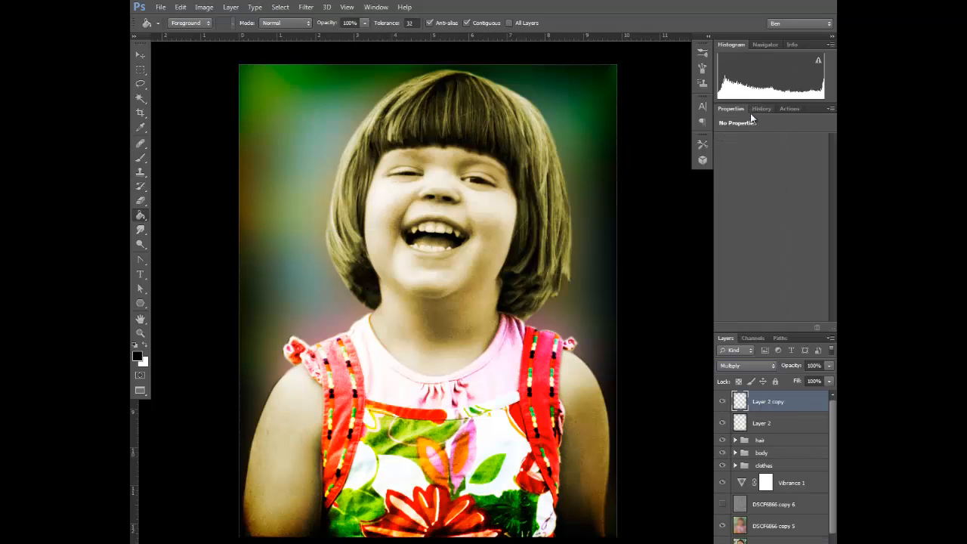
{"action": "left_click", "coordinate": [829, 365]}
{"action": "mouse_move", "coordinate": [831, 377]}
{"action": "left_mouse_down"}
{"action": "mouse_move", "coordinate": [808, 378]}
{"action": "mouse_move", "coordinate": [819, 377]}
{"action": "left_mouse_up"}
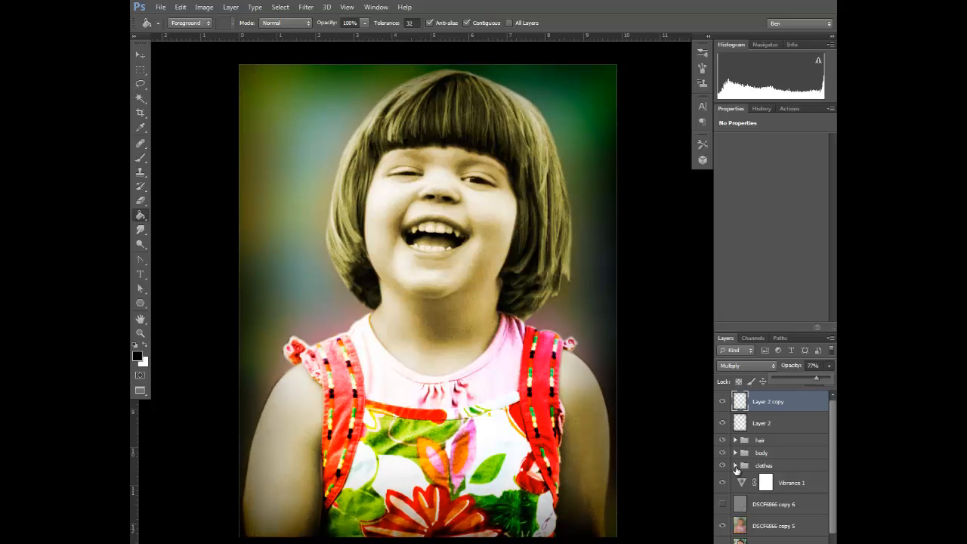
Delete the hidden High Pass layer below the Vibrance adjustment.
{"action": "left_click", "coordinate": [790, 483]}
{"action": "left_click", "coordinate": [731, 505]}
{"action": "key", "text": "Delete"}
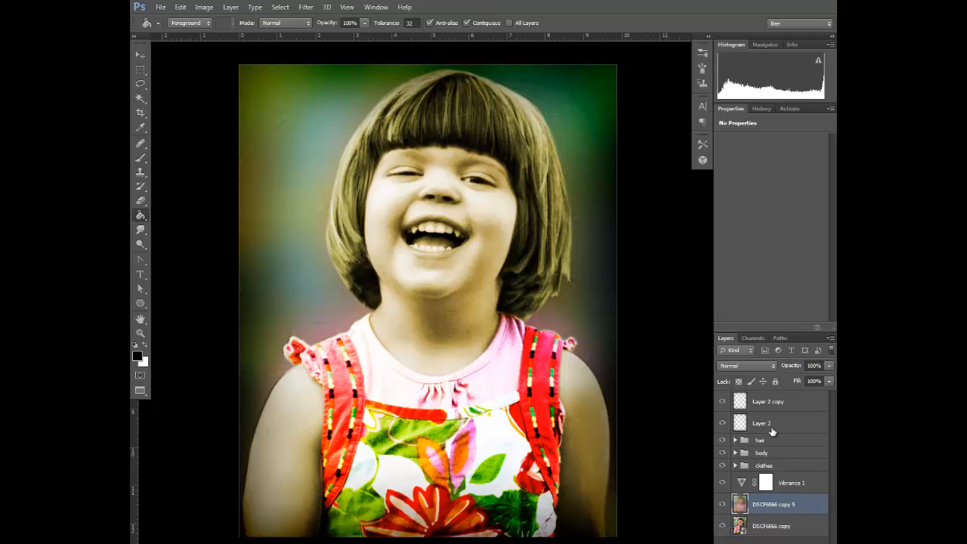
Add a Hue/Saturation adjustment above the blurred background layer and duplicate it.
{"action": "left_click", "coordinate": [769, 543]}
{"action": "left_click", "coordinate": [762, 423]}
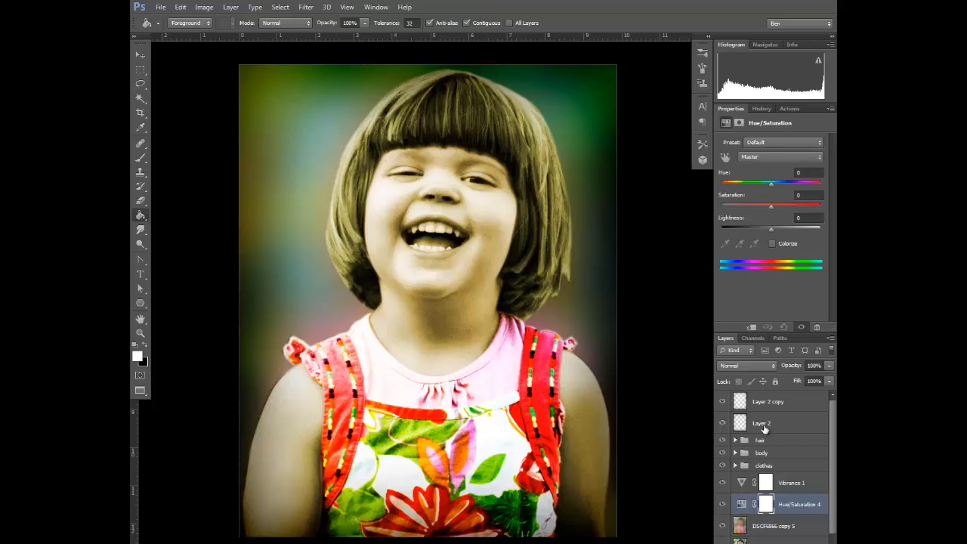
{"action": "left_click_drag", "start_coordinate": [790, 505], "coordinate": [802, 543]}
Set the background Vibrance adjustment's Saturation to +100 and reduce its Vibrance to a negative value.
{"action": "left_click", "coordinate": [788, 475]}
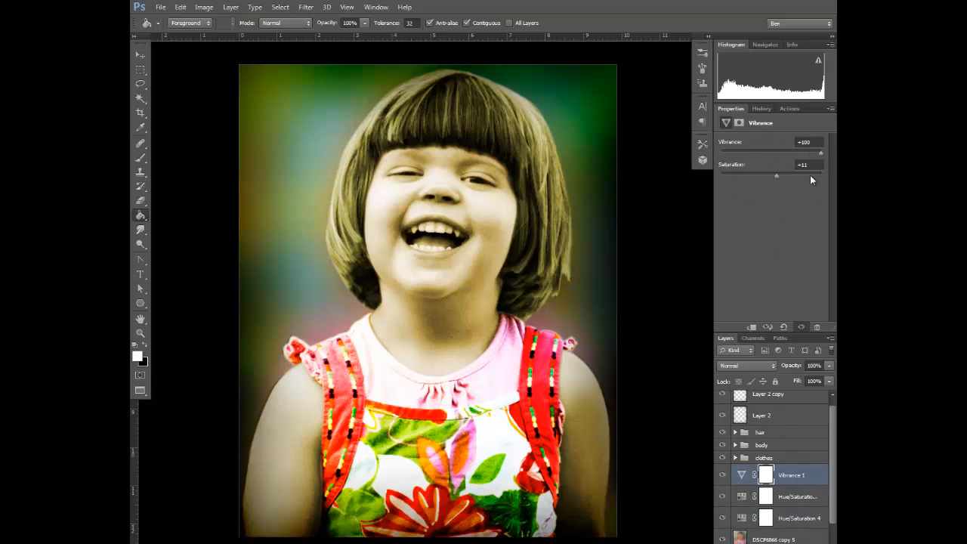
{"action": "left_click_drag", "start_coordinate": [810, 175], "coordinate": [732, 152]}
{"action": "left_click_drag", "start_coordinate": [740, 175], "coordinate": [822, 175]}
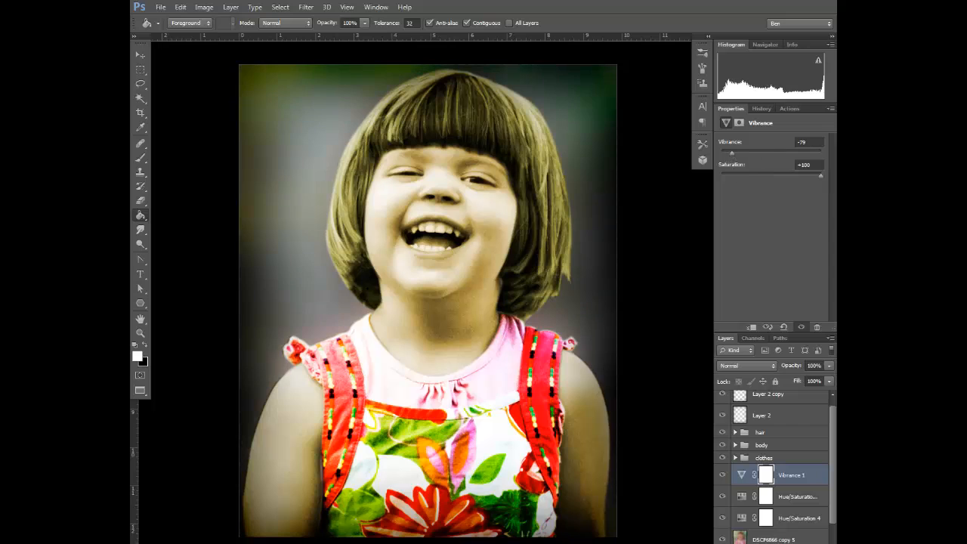
{"action": "left_click_drag", "start_coordinate": [743, 154], "coordinate": [746, 154]}
Shift the hair group's Hue/Saturation adjustment from olive to a warmer brown tone.
{"action": "scroll", "coordinate": [775, 433], "scroll_direction": "up", "scroll_amount": 1}
{"action": "left_click", "coordinate": [736, 440]}
{"action": "left_click", "coordinate": [805, 457]}
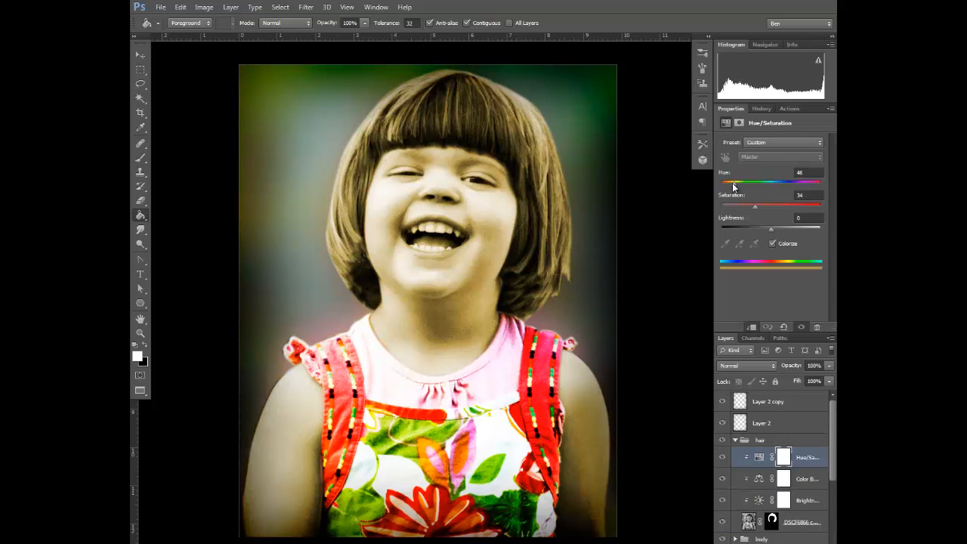
{"action": "left_click", "coordinate": [774, 204]}
{"action": "left_click", "coordinate": [735, 440]}
Add a layer at the top of the arm right group, fill it with 50% Gray and blend it in Overlay mode.
{"action": "scroll", "coordinate": [813, 505], "scroll_direction": "down", "scroll_amount": 2}
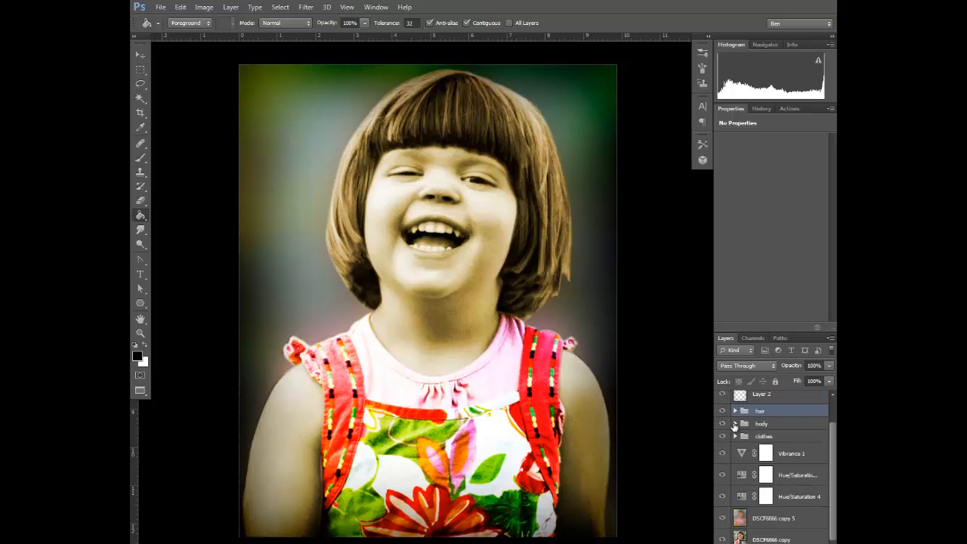
{"action": "left_click", "coordinate": [181, 7]}
{"action": "left_click", "coordinate": [188, 165]}
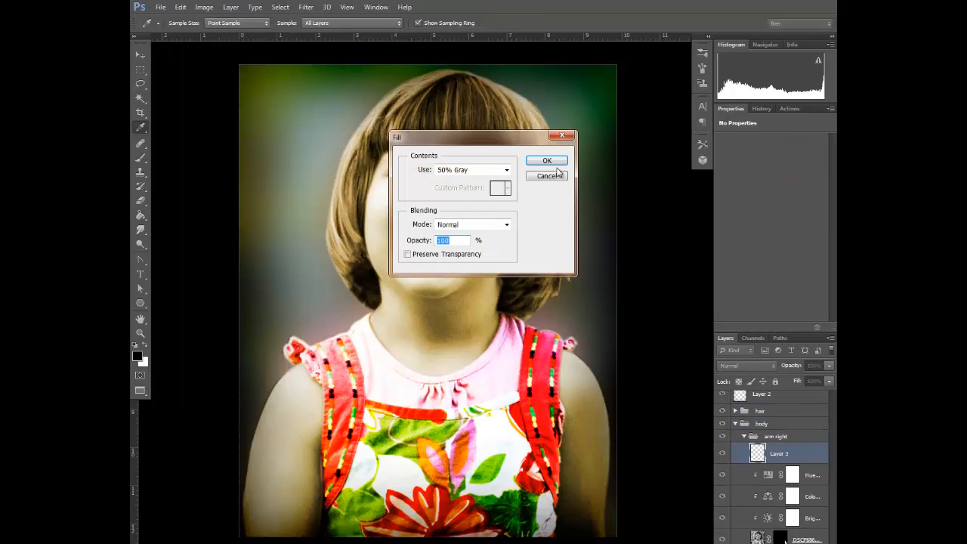
{"action": "left_click", "coordinate": [553, 162]}
{"action": "left_click", "coordinate": [747, 365]}
{"action": "left_click", "coordinate": [732, 214]}
Lighten the arm right area with a white brush at 4% opacity, and move the gray layer to the top of the body group.
{"action": "left_click", "coordinate": [142, 158]}
{"action": "key", "text": "x"}
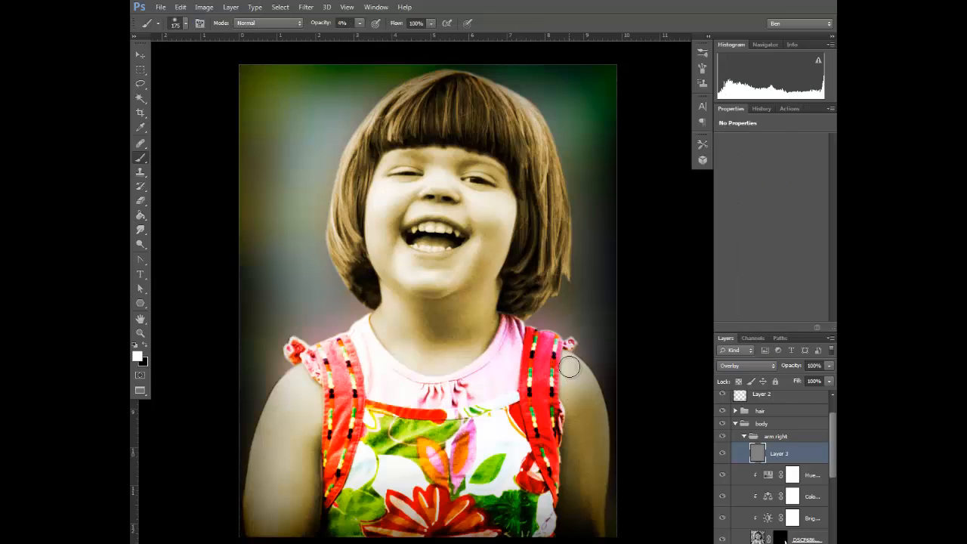
{"action": "left_click_drag", "start_coordinate": [574, 373], "coordinate": [565, 378]}
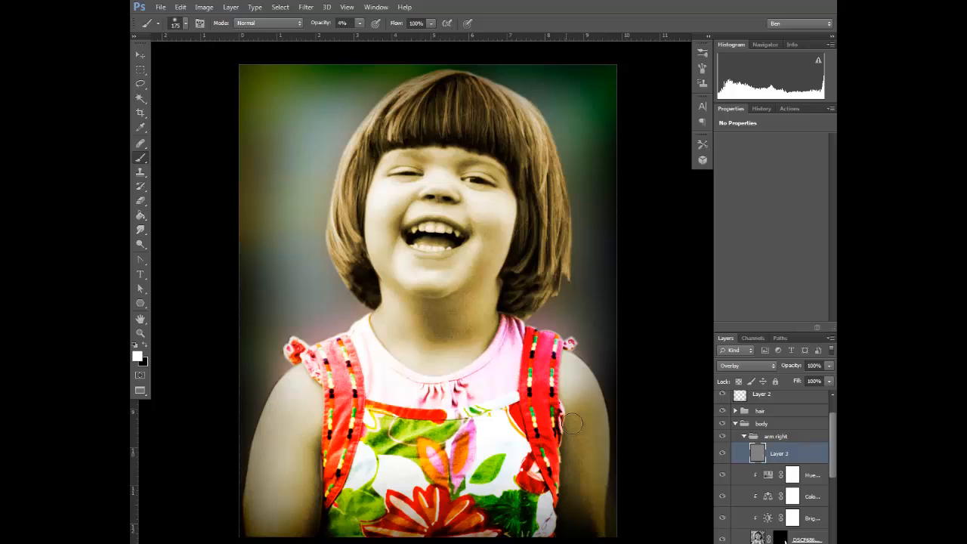
{"action": "left_click_drag", "start_coordinate": [833, 444], "coordinate": [835, 454]}
{"action": "left_click_drag", "start_coordinate": [774, 435], "coordinate": [778, 414]}
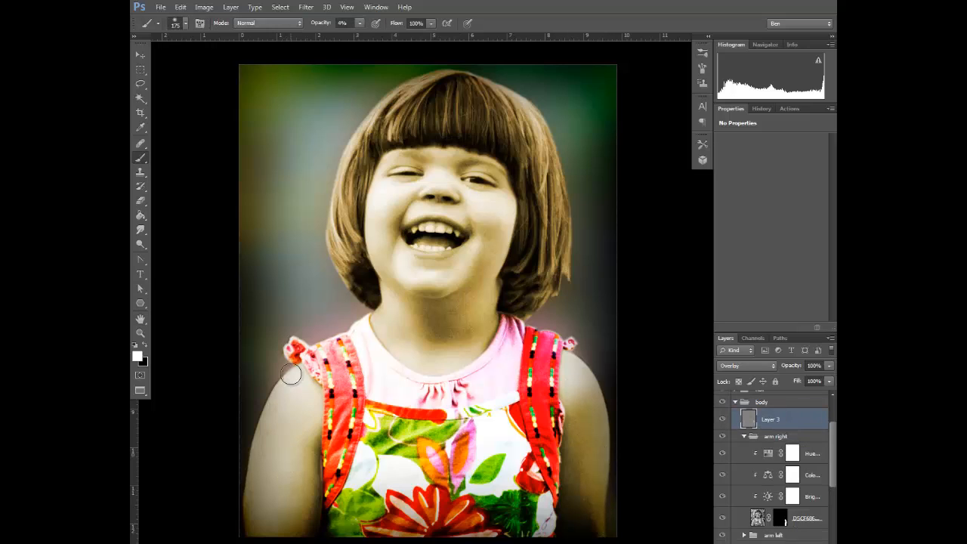
Dodge and burn the arms on the body group's gray Overlay layer with a size 200 brush at 4% opacity, switching from white to black.
{"action": "key", "text": "bracketright"}
{"action": "key", "text": "bracketright"}
{"action": "key", "text": "bracketright"}
{"action": "key", "text": "bracketright"}
{"action": "key", "text": "bracketleft"}
{"action": "key", "text": "bracketleft"}
{"action": "key", "text": "bracketleft"}
{"action": "key", "text": "x"}
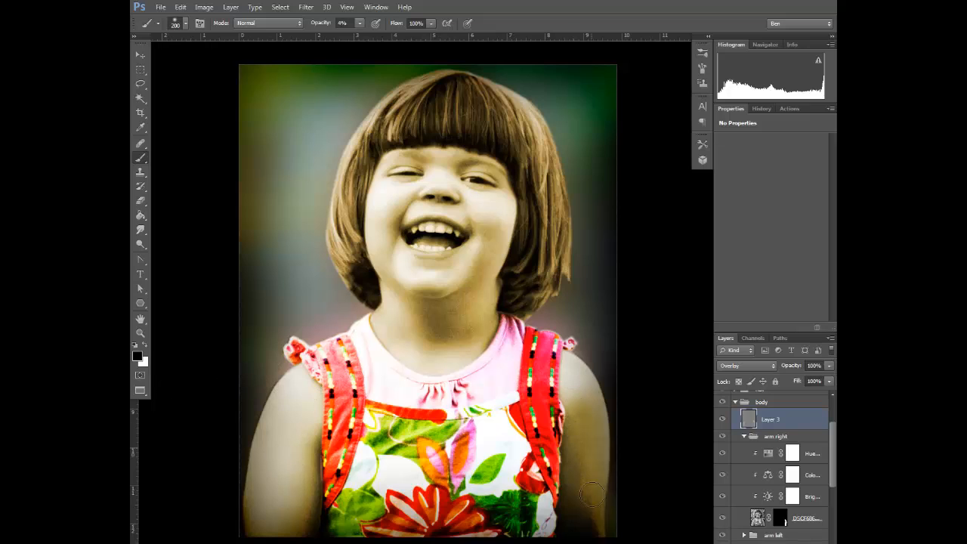
Collapse the body group, add a Curves adjustment layer at the top of the layer stack, and widen the panel area.
{"action": "left_click", "coordinate": [737, 403]}
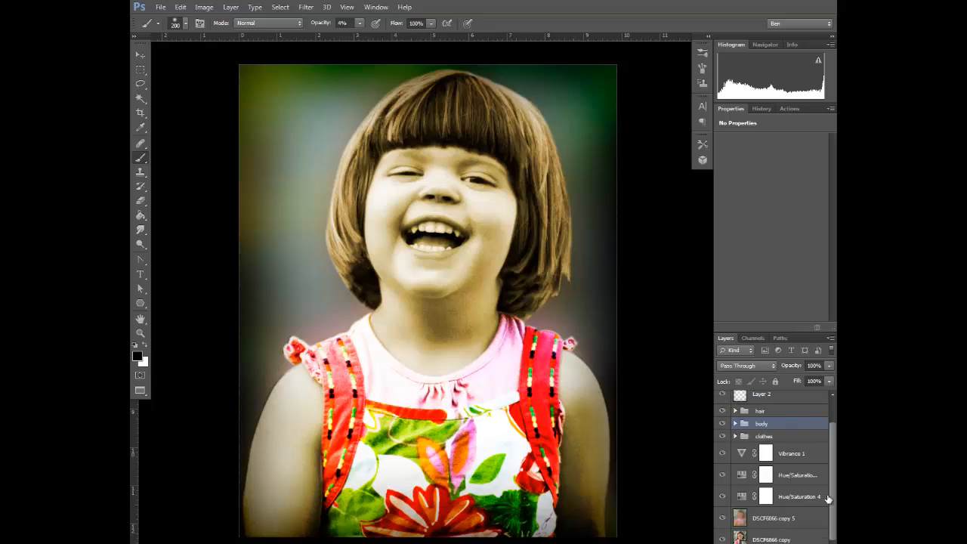
{"action": "scroll", "coordinate": [819, 434], "scroll_direction": "up", "scroll_amount": 2}
{"action": "left_click", "coordinate": [809, 404]}
{"action": "left_click", "coordinate": [775, 542]}
{"action": "left_click", "coordinate": [756, 381]}
{"action": "left_click_drag", "start_coordinate": [714, 277], "coordinate": [664, 276]}
Shape the RGB curve into a contrast S-curve with lowered shadows, midtones raised from 125 to 139, and highlights raised from 198 to 208.
{"action": "left_click_drag", "start_coordinate": [723, 265], "coordinate": [707, 289]}
{"action": "left_click_drag", "start_coordinate": [792, 198], "coordinate": [799, 185]}
{"action": "left_click_drag", "start_coordinate": [767, 220], "coordinate": [755, 226]}
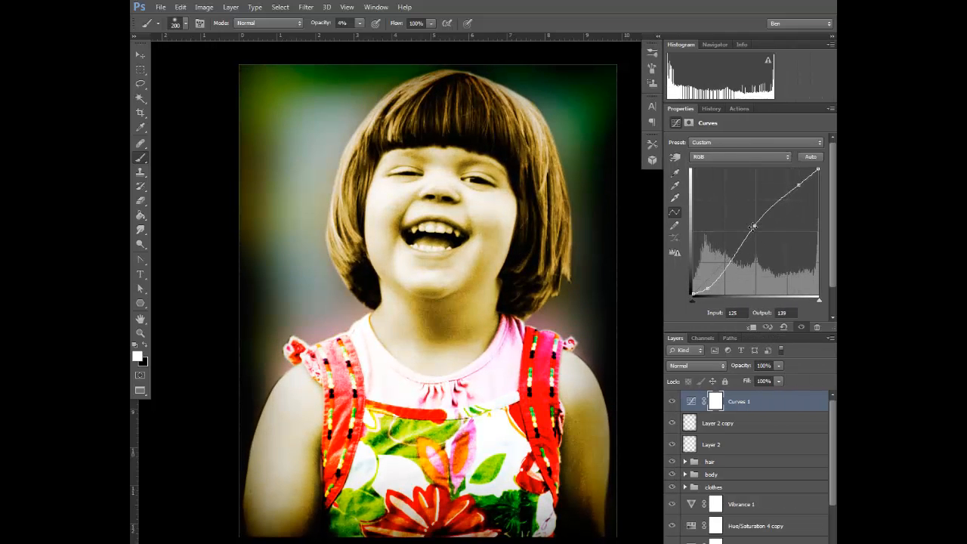
{"action": "left_click_drag", "start_coordinate": [733, 257], "coordinate": [734, 253]}
{"action": "left_click_drag", "start_coordinate": [799, 186], "coordinate": [805, 174]}
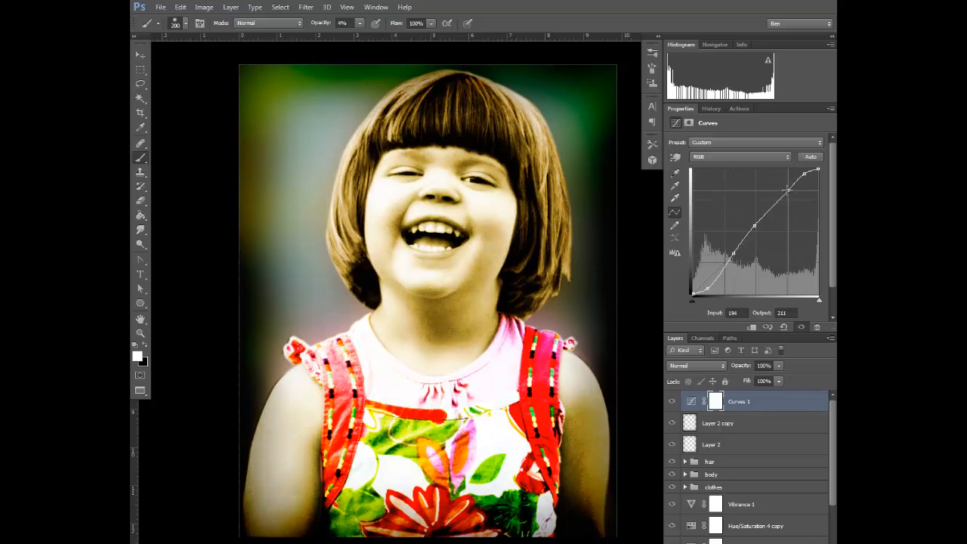
{"action": "left_click", "coordinate": [790, 192]}
Burn and dodge the skin further on the body group's gray Overlay layer, using black and white at 4% opacity.
{"action": "left_click", "coordinate": [684, 474]}
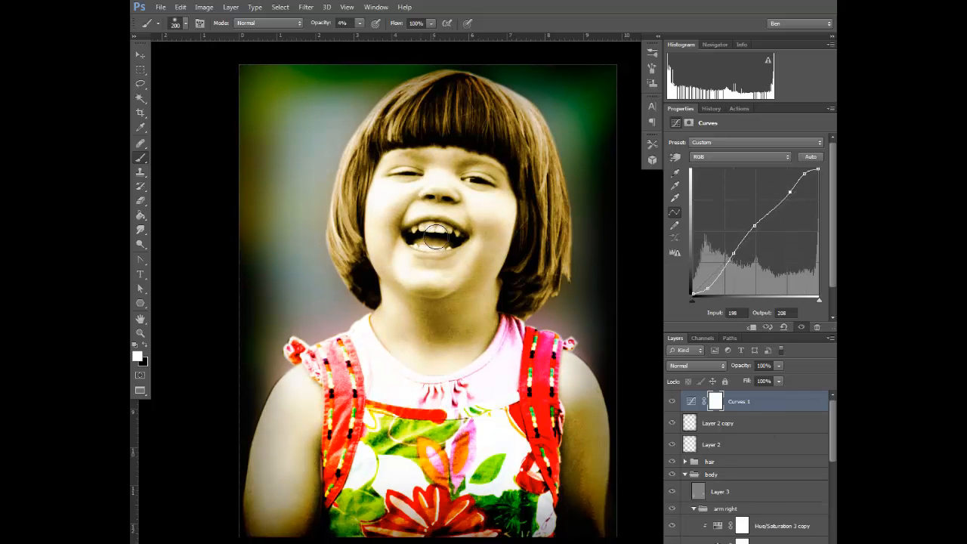
{"action": "left_click", "coordinate": [714, 492]}
{"action": "key", "text": "x"}
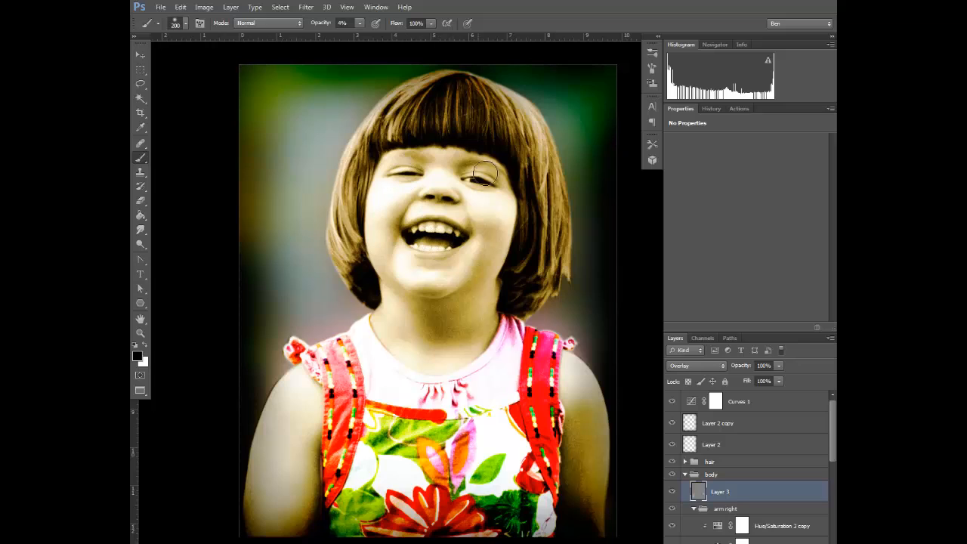
{"action": "key", "text": "x"}
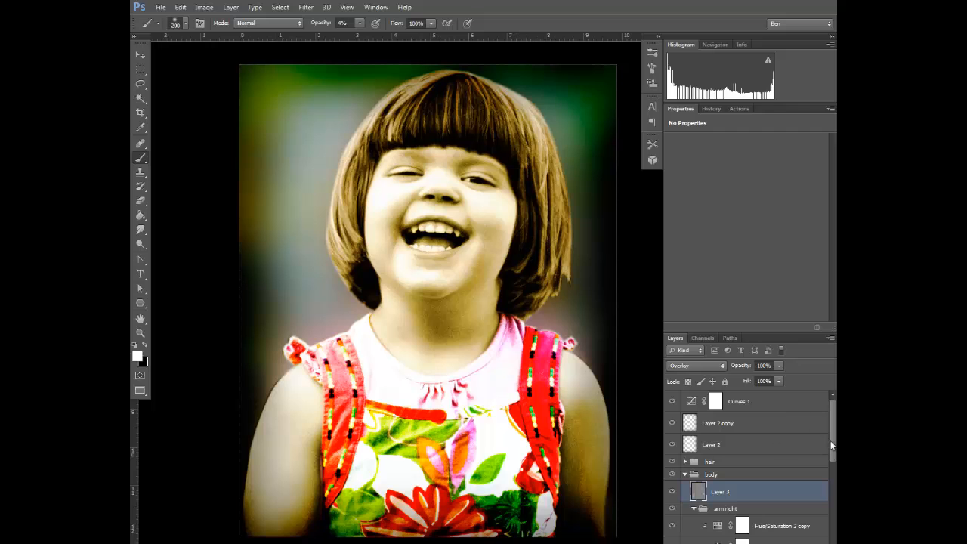
Display the portrait in full-screen mode without panels and enlarge it to fill the screen height.
{"action": "left_click", "coordinate": [141, 393]}
{"action": "key", "text": "z"}
{"action": "right_click", "coordinate": [399, 302]}
{"action": "left_click", "coordinate": [427, 309]}
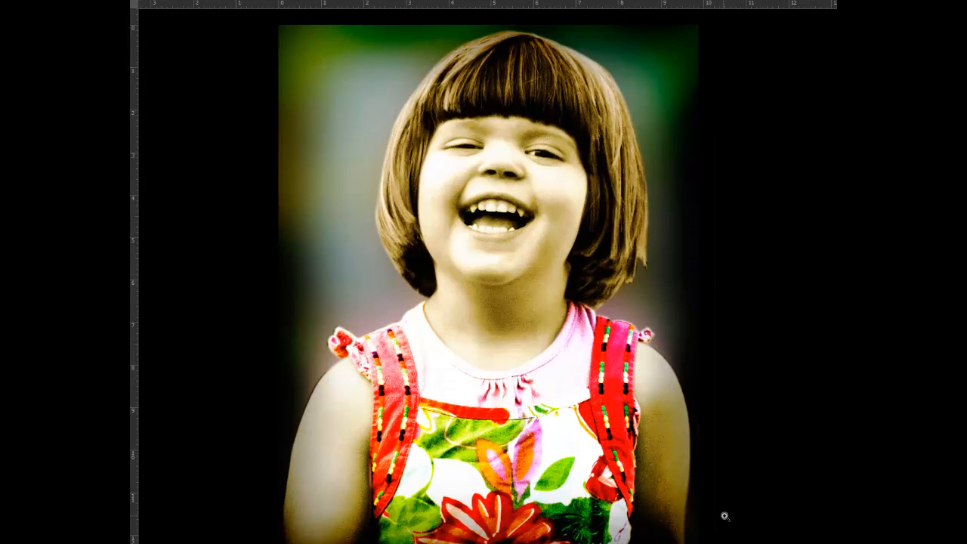